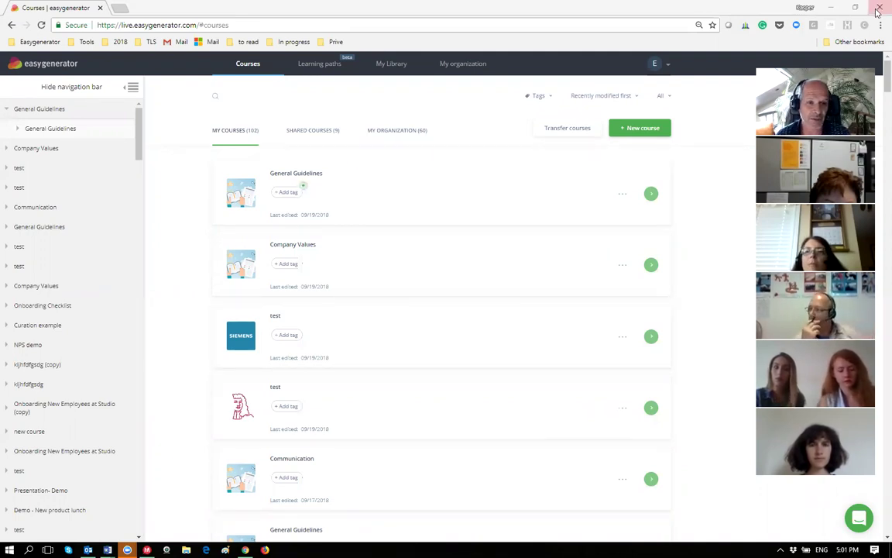
Open the blog on easygenerator.com in a new browser tab and go to the article "Nine cornerstones of effective course creation".
left_click(119, 12)
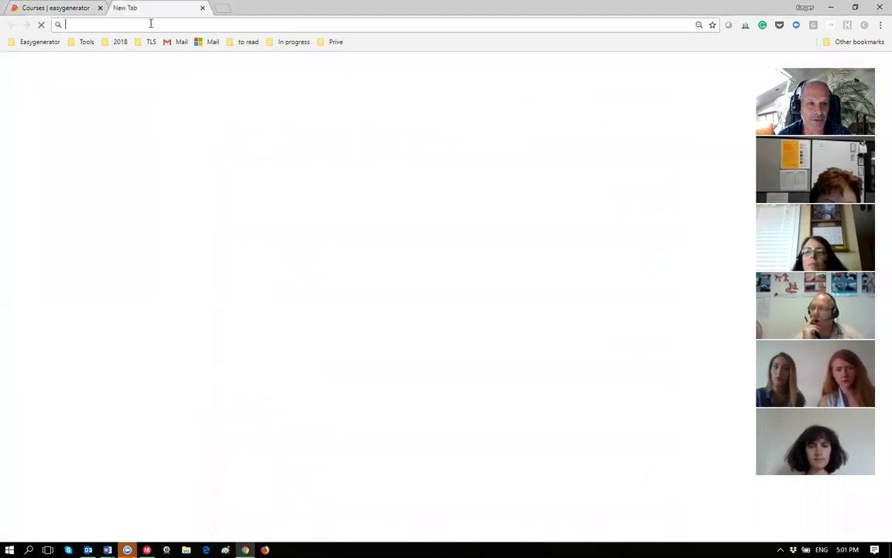
type("easygenerator.com")
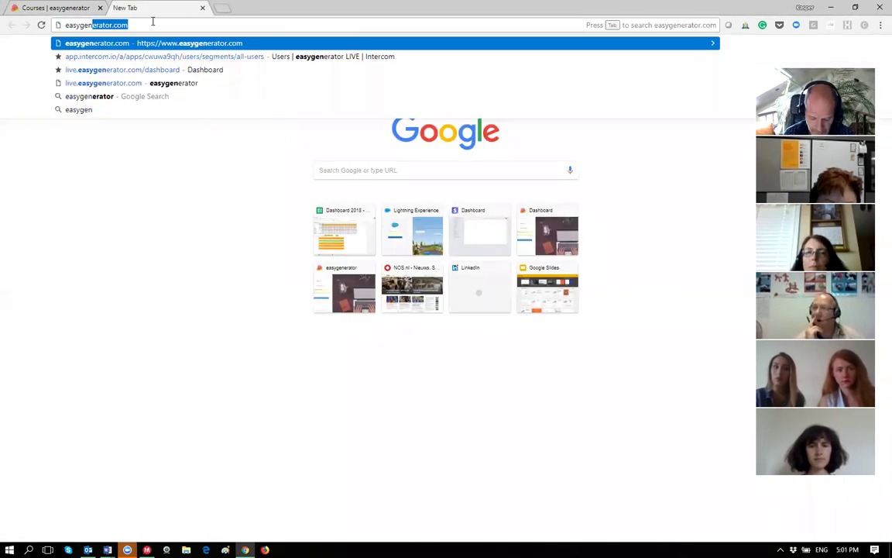
key("Return")
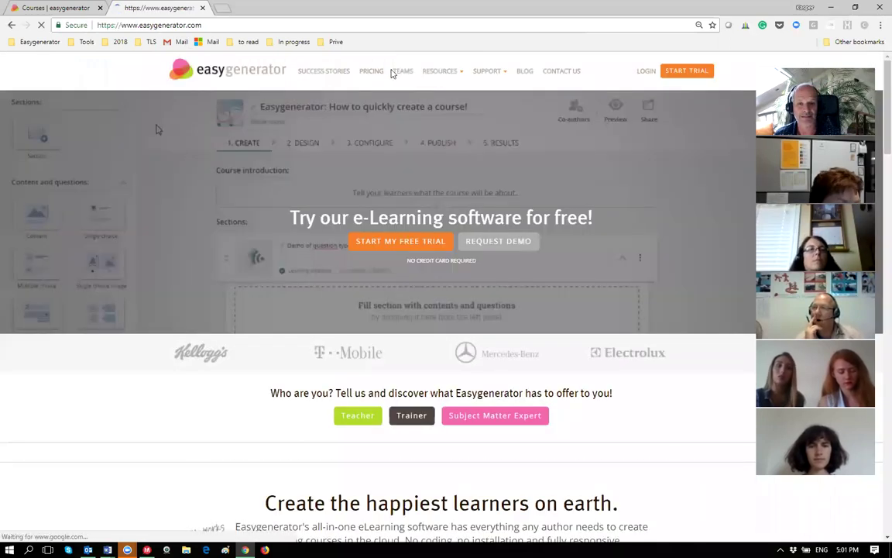
left_click(524, 73)
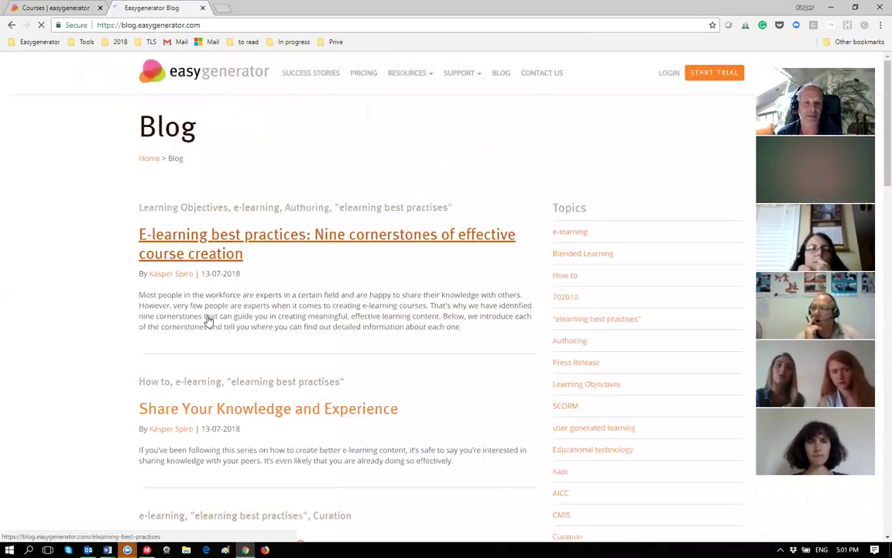
left_click(264, 240)
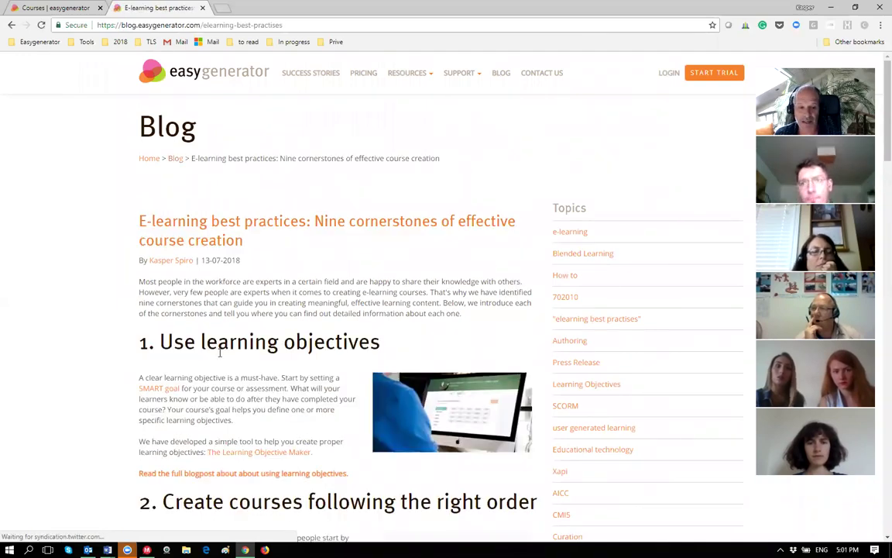
Skim the article's numbered cornerstones, then return to the first one, "Use learning objectives".
scroll(220, 353, "down", 5)
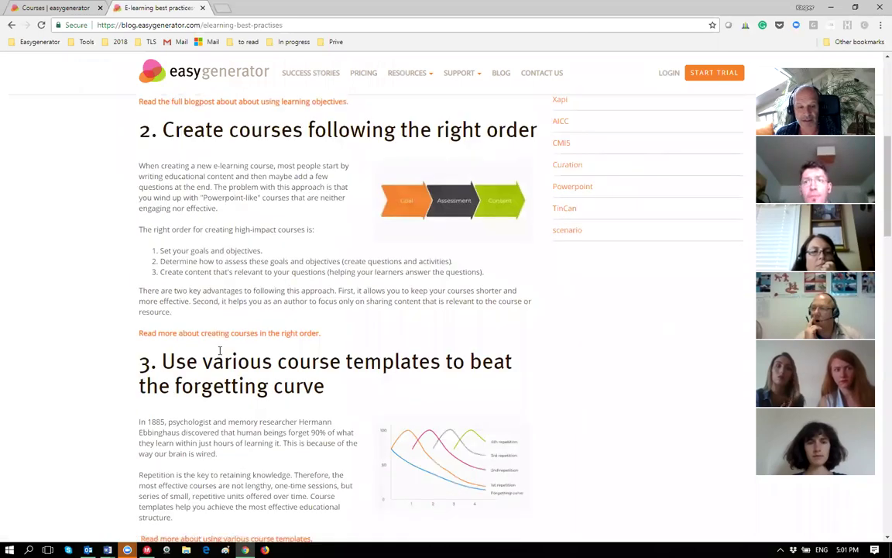
scroll(220, 350, "up", 1)
scroll(220, 351, "up", 3)
scroll(220, 352, "down", 3)
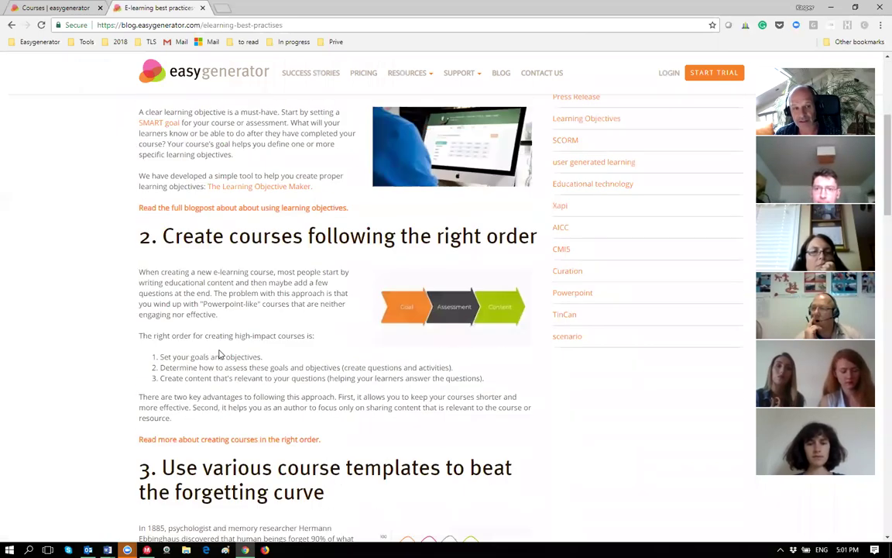
scroll(220, 354, "down", 1)
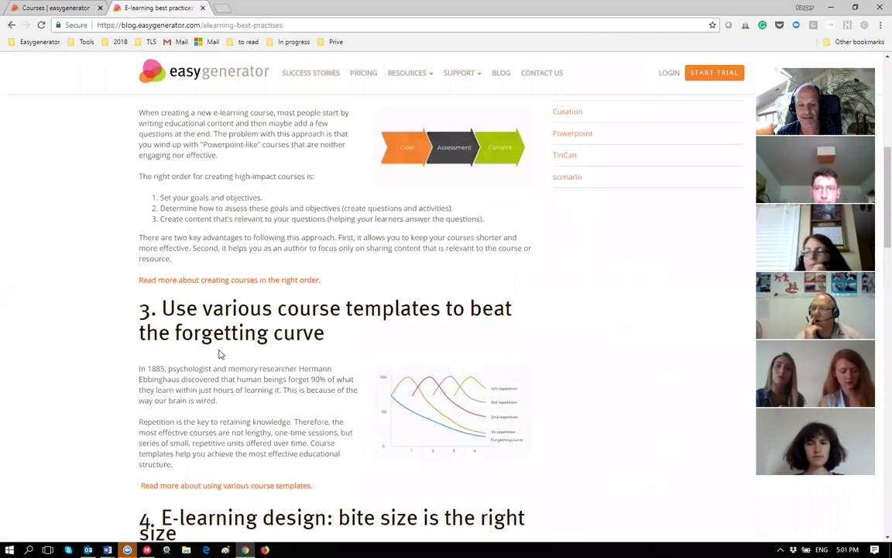
scroll(220, 354, "up", 3)
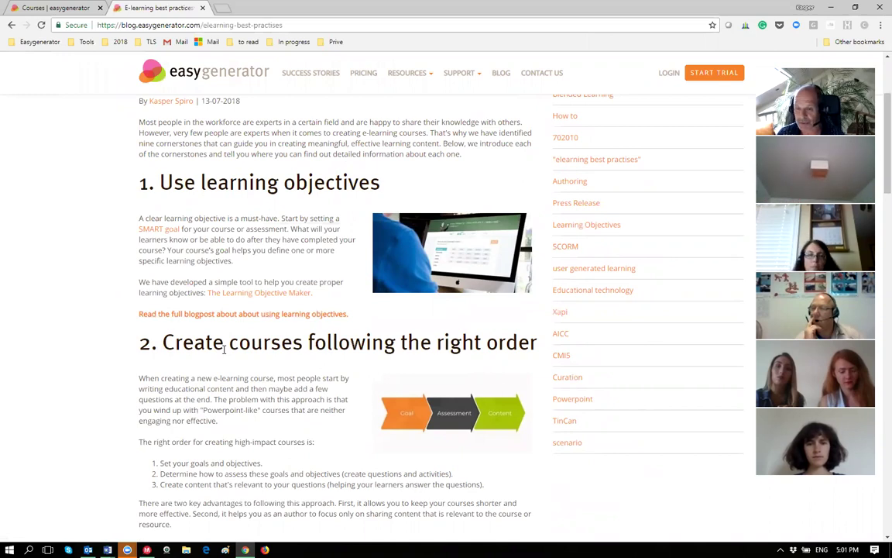
scroll(224, 350, "down", 8)
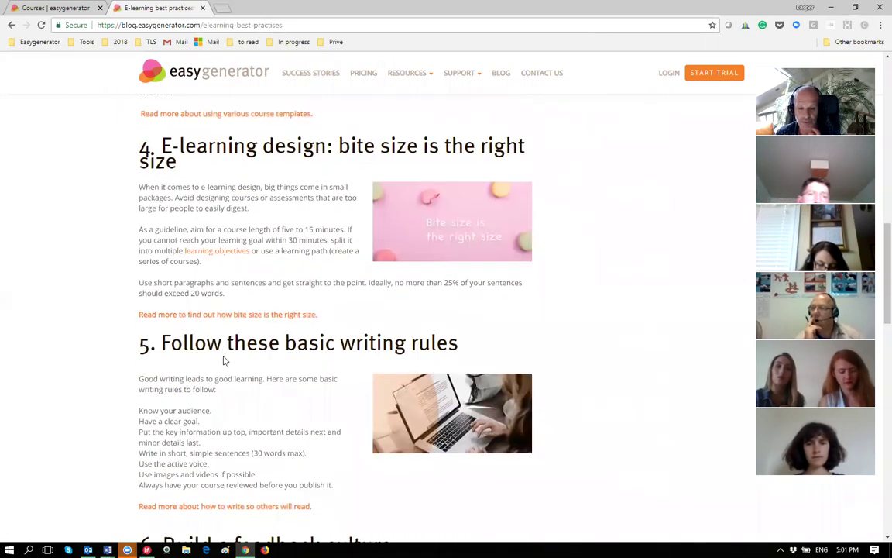
scroll(225, 361, "down", 9)
scroll(226, 361, "up", 18)
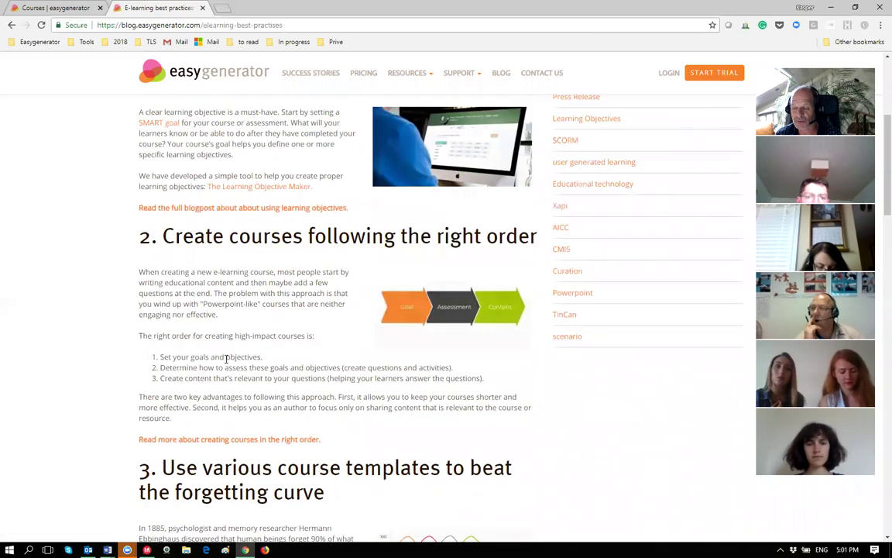
scroll(226, 358, "up", 3)
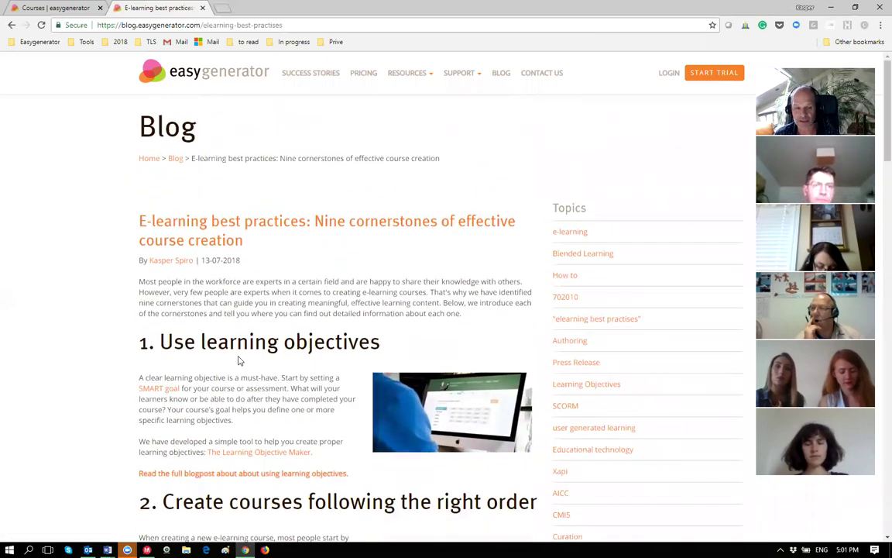
scroll(238, 360, "down", 1)
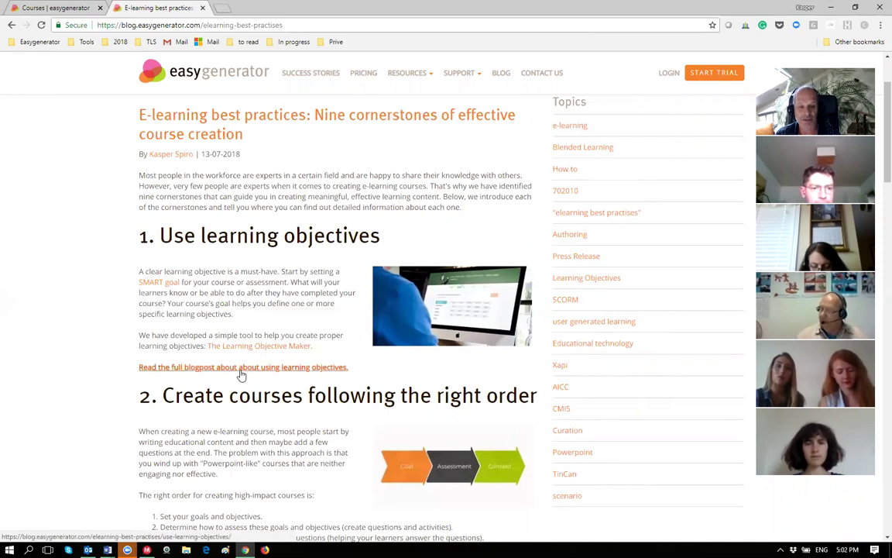
Open the full blog post about using learning objectives and skim its learning objective maker and action mapping parts.
left_click(240, 370)
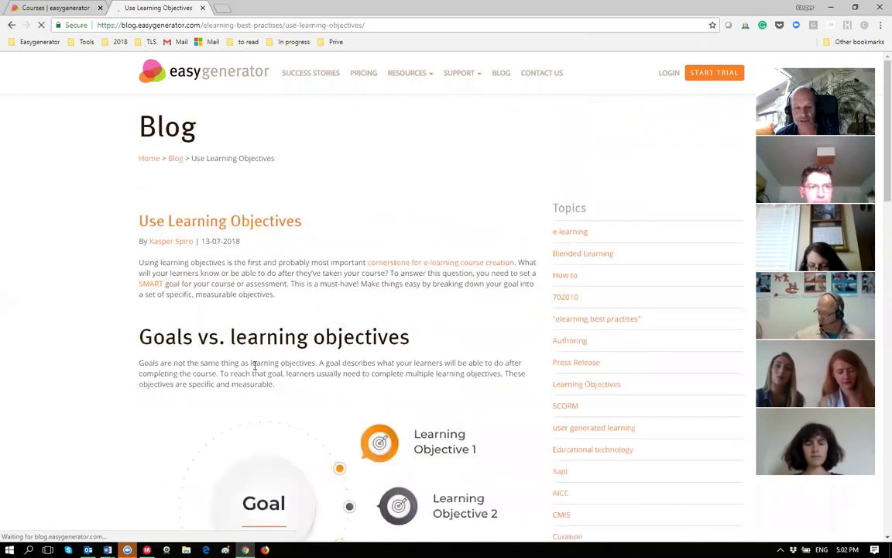
scroll(253, 366, "down", 8)
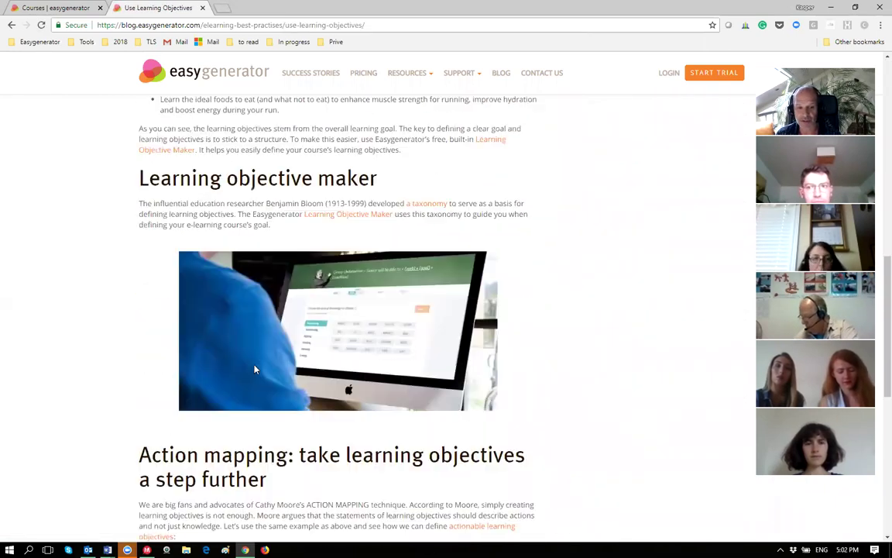
scroll(255, 365, "down", 6)
scroll(256, 362, "up", 5)
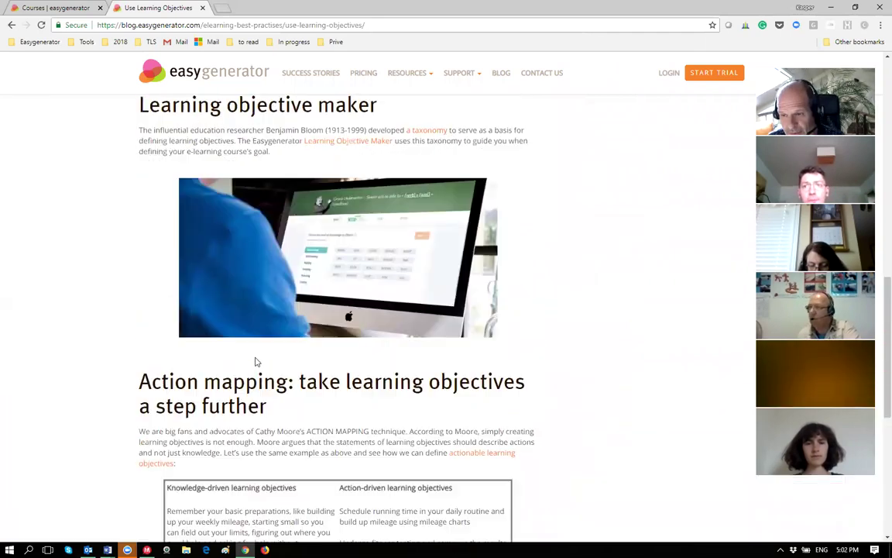
scroll(255, 361, "up", 10)
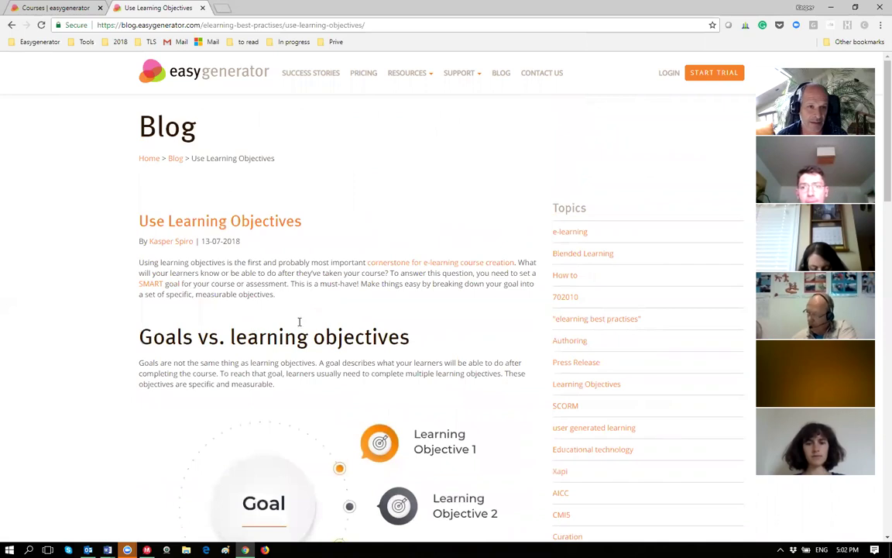
Return to the course overview and create a course from scratch named "Webinar example course" using the "Teach (Simple course)" template.
left_click(48, 8)
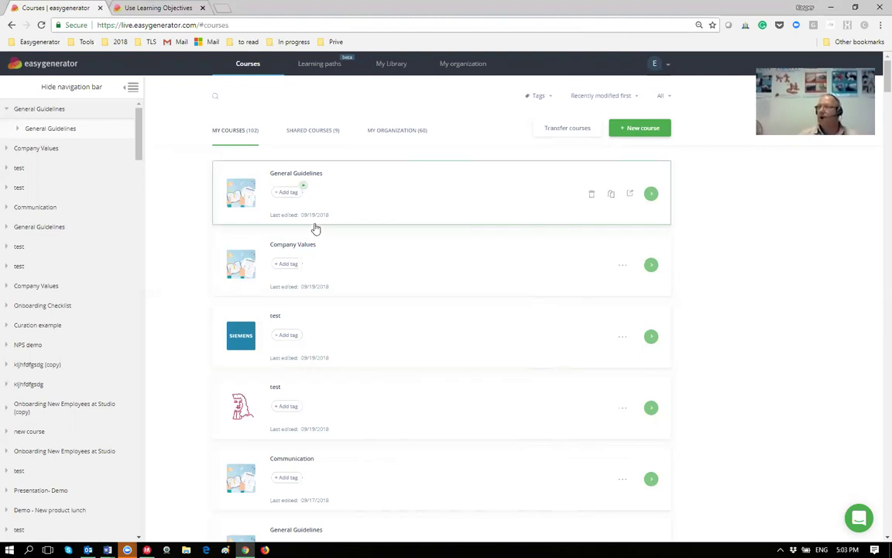
left_click(643, 128)
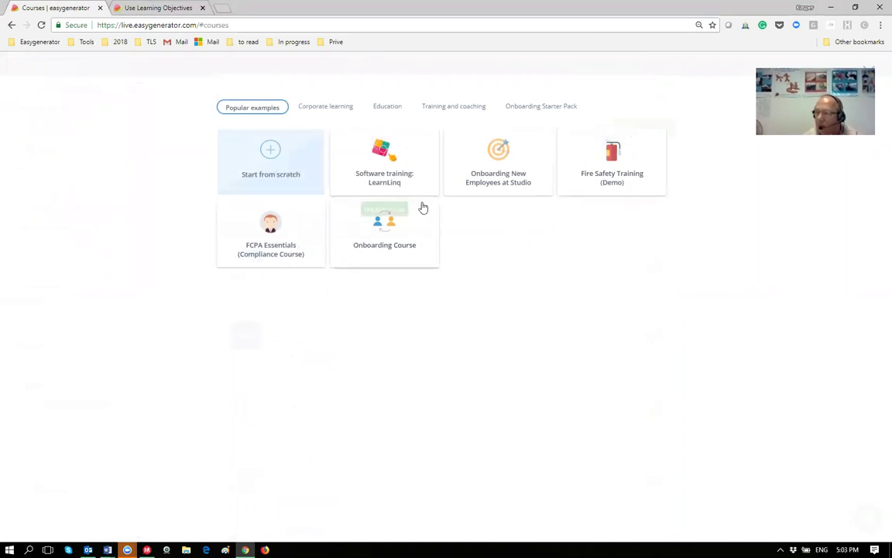
left_click(258, 159)
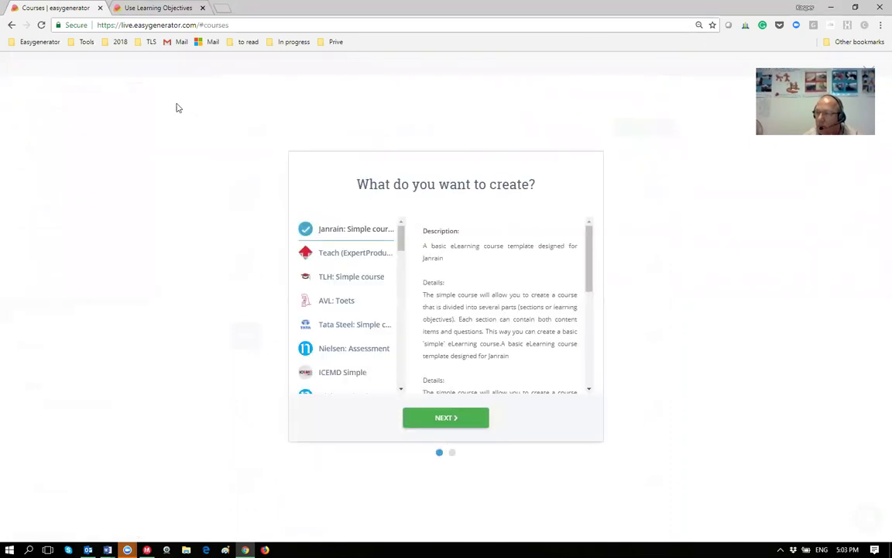
scroll(328, 294, "down", 10)
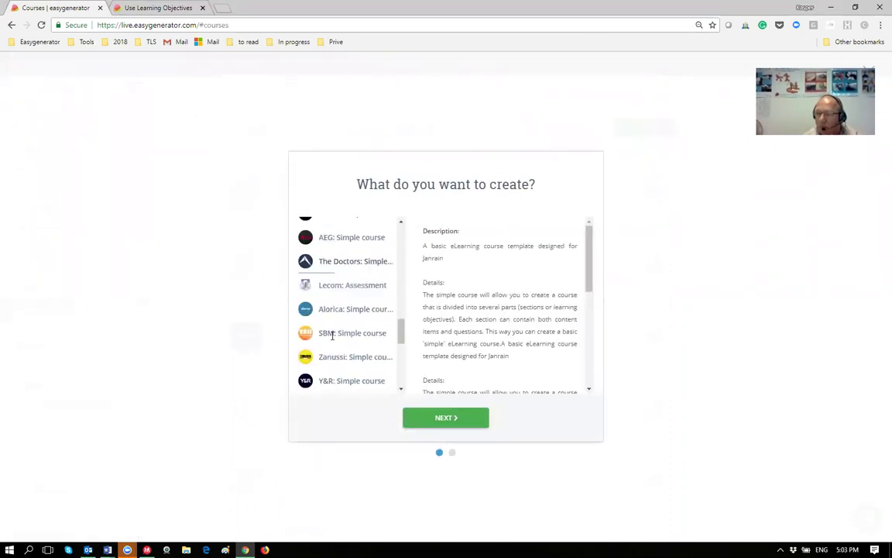
left_click(342, 335)
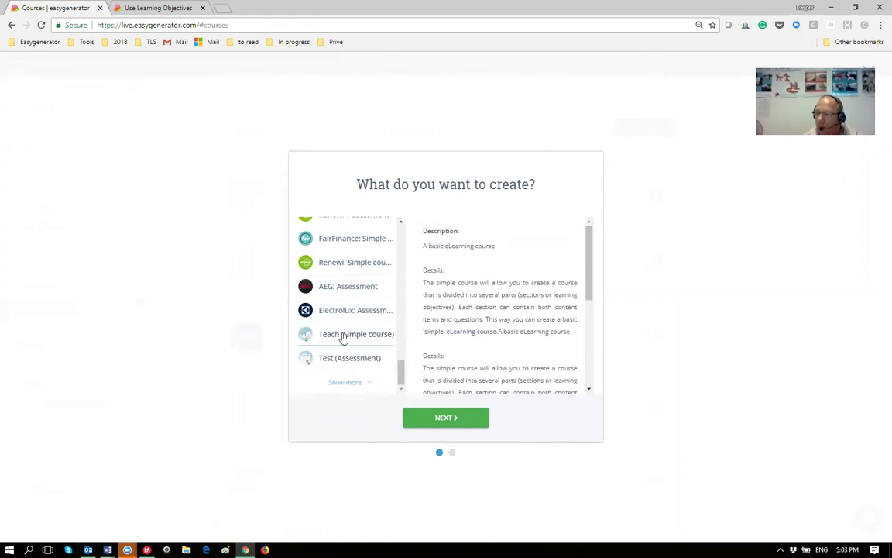
left_click(441, 419)
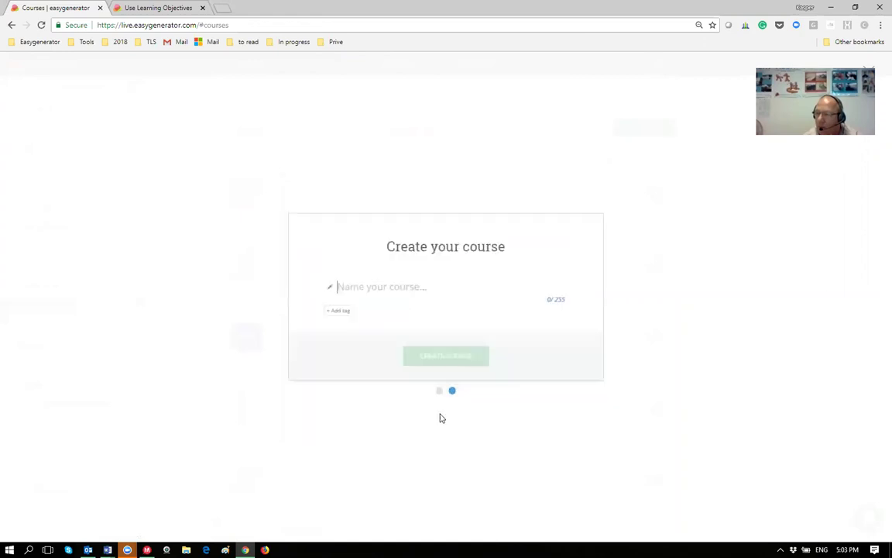
type("Webinar example course")
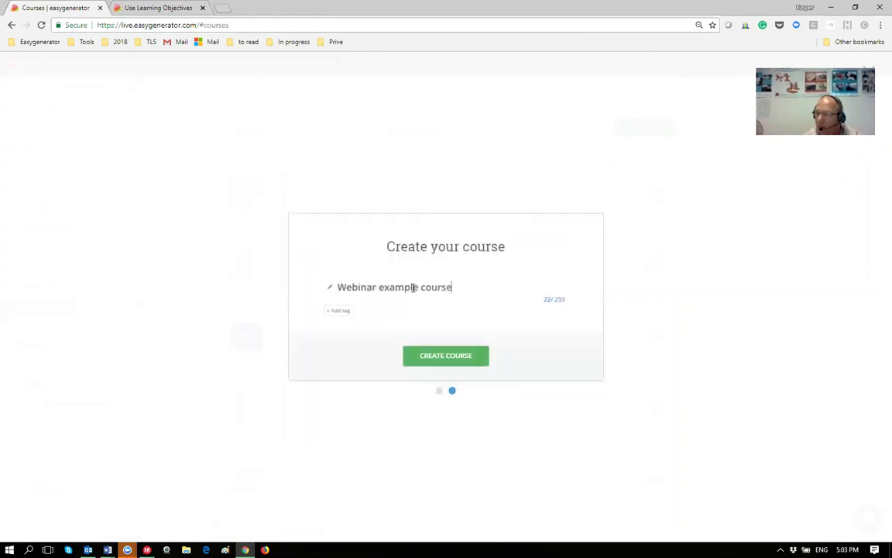
left_click(442, 357)
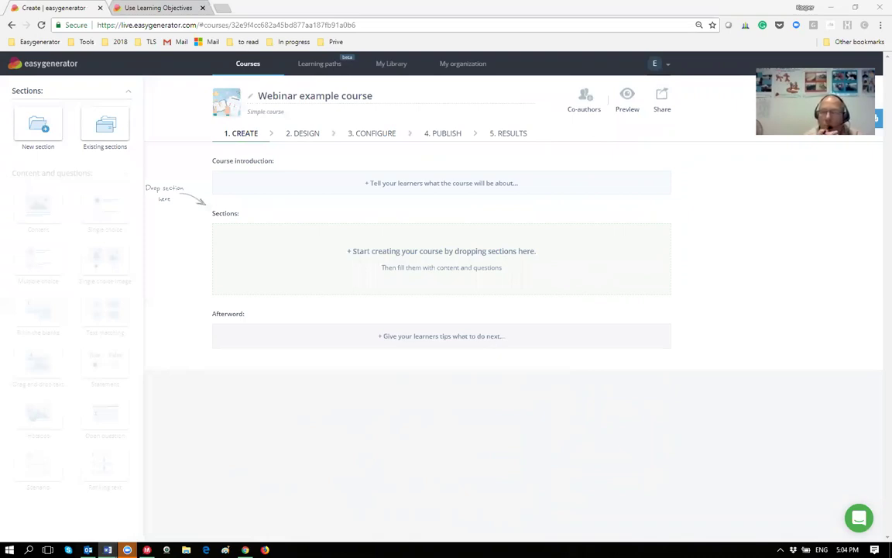
Add a new section to the course and open its learning objective for editing.
left_click(40, 127)
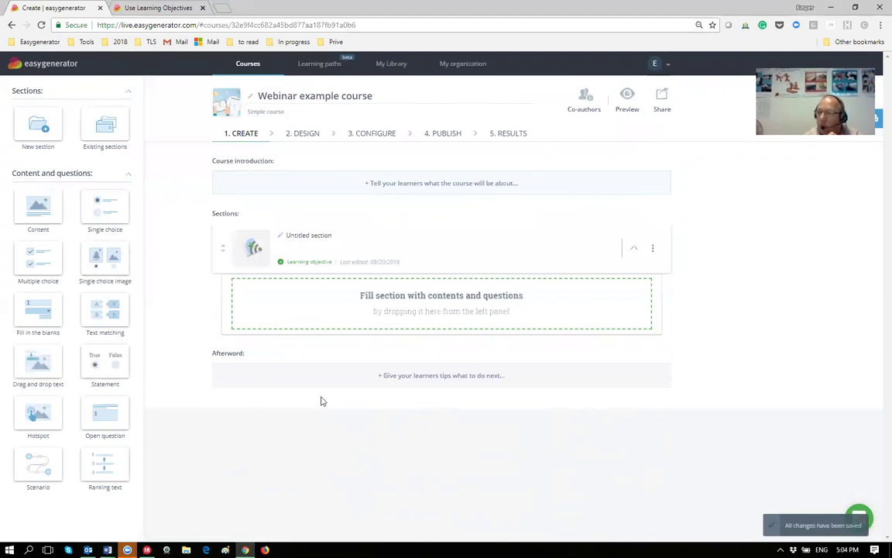
left_click(313, 261)
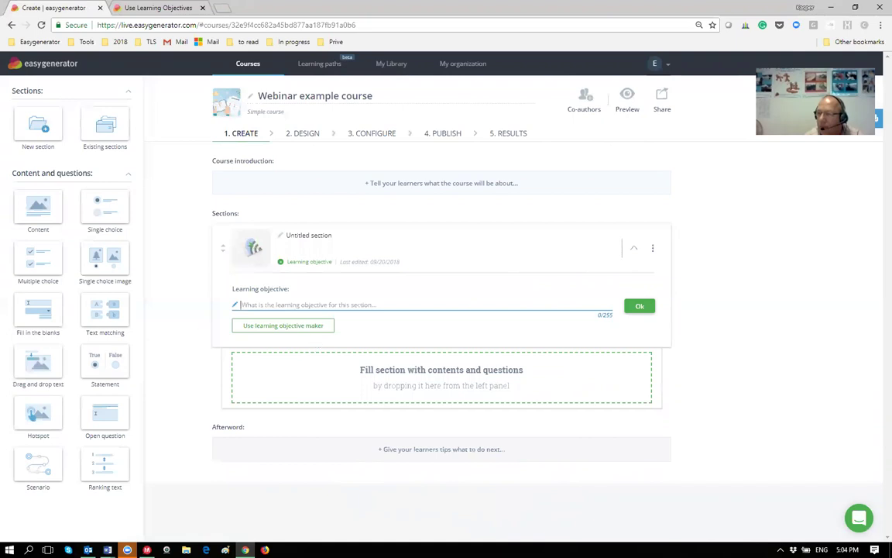
key("alt+Tab")
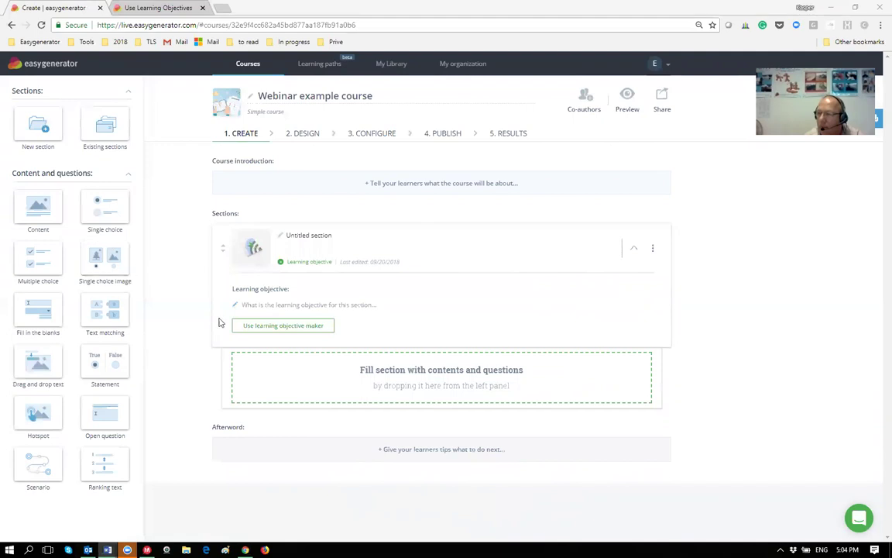
left_click(256, 306)
type("dsfsdfa")
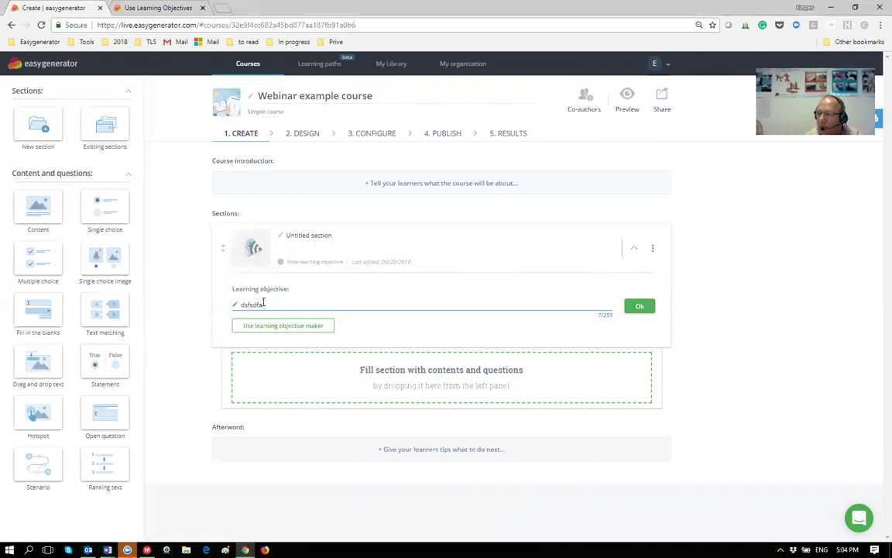
key("BackSpace")
key("BackSpace")
key("BackSpace")
key("BackSpace")
key("BackSpace")
key("BackSpace")
key("BackSpace")
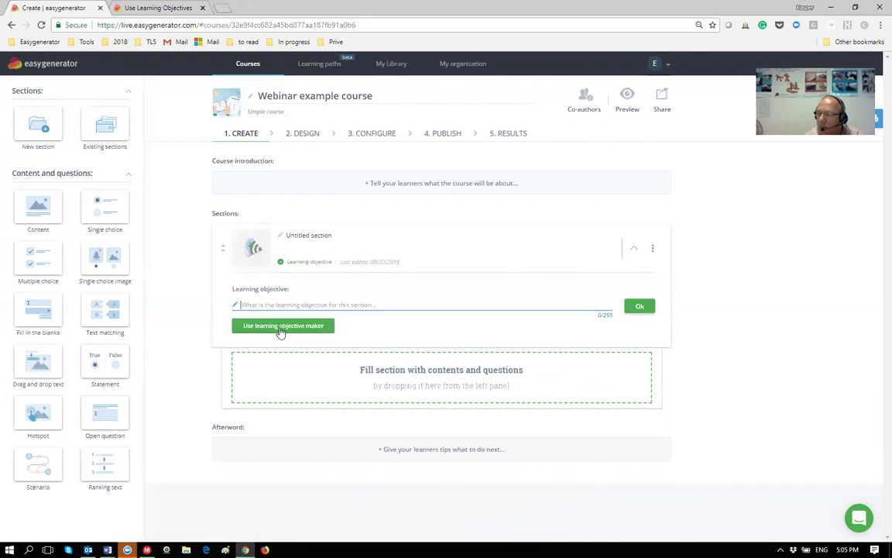
Start the learning objective maker for the section and describe the learner as "All subject matter experts".
left_click(281, 326)
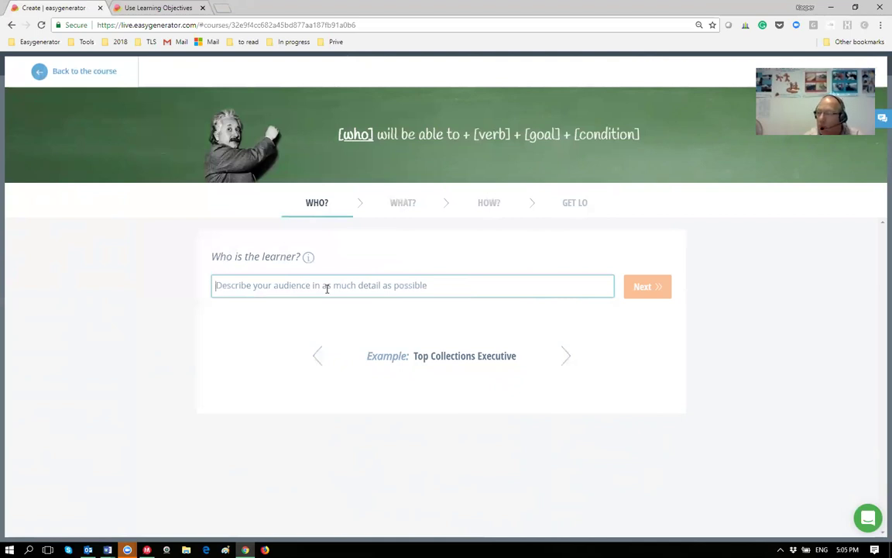
type("All subject matter experts")
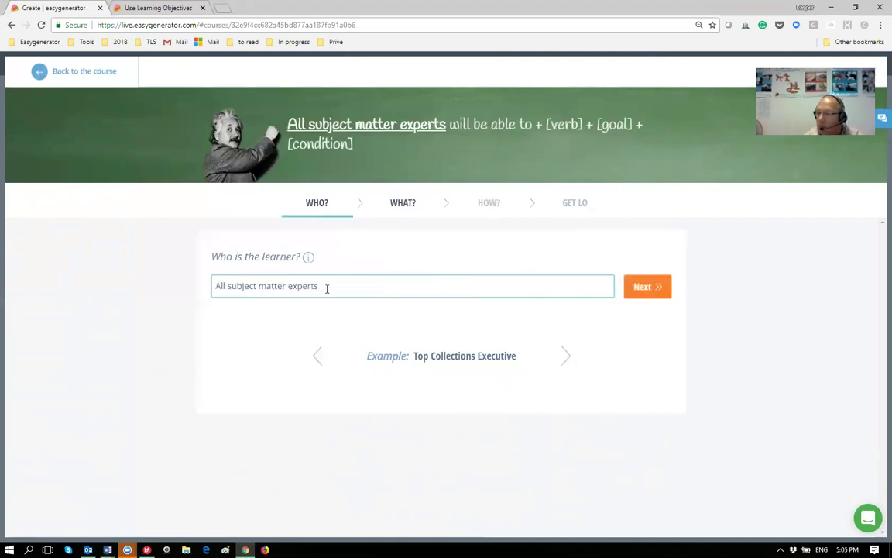
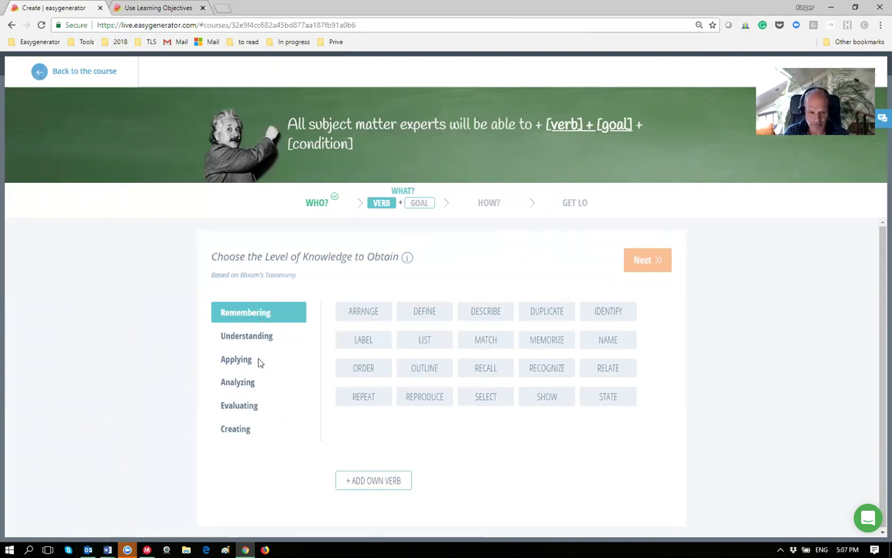
Compare the verbs offered for the Creating, Remembering and Understanding levels of knowledge.
left_click(245, 433)
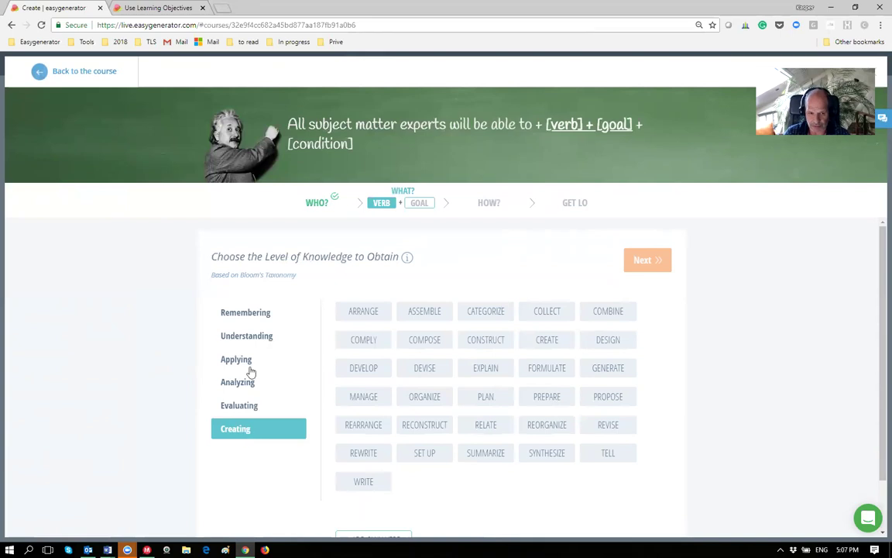
left_click(250, 316)
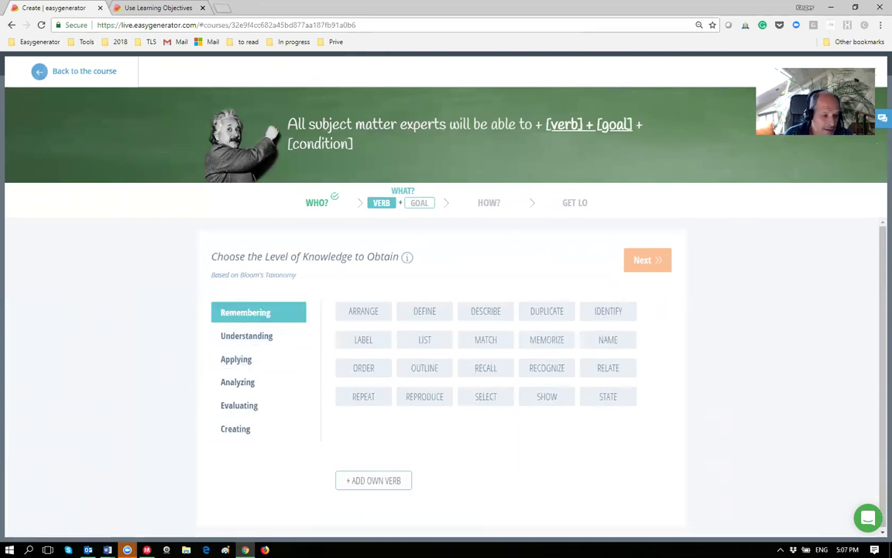
key("alt+Tab")
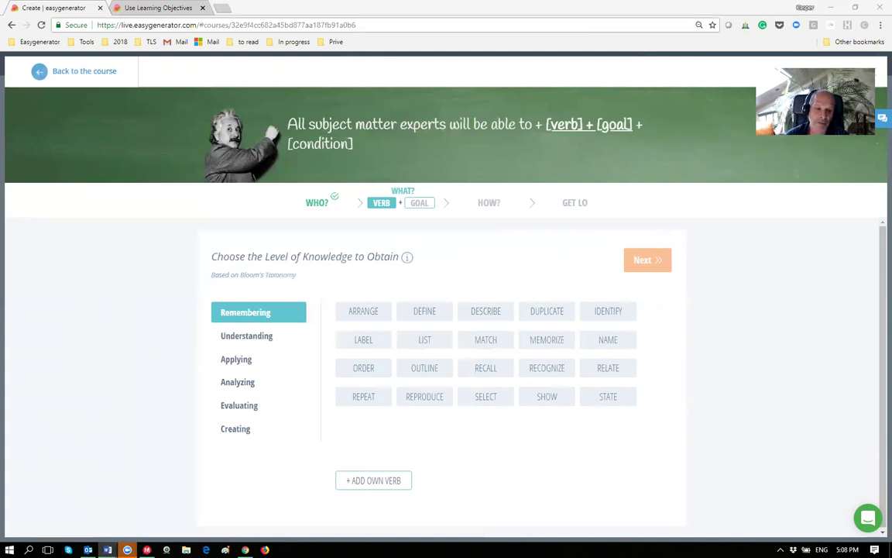
left_click(240, 341)
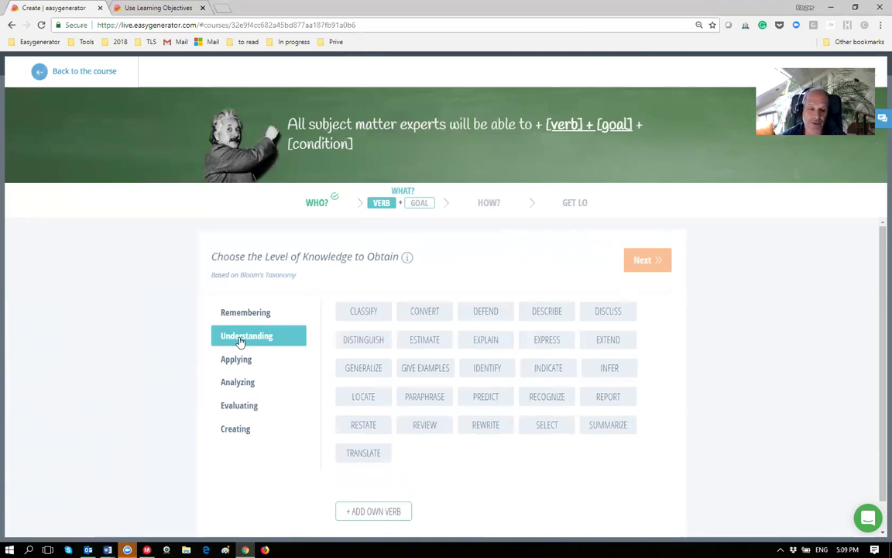
scroll(241, 341, "down", 1)
scroll(241, 325, "up", 1)
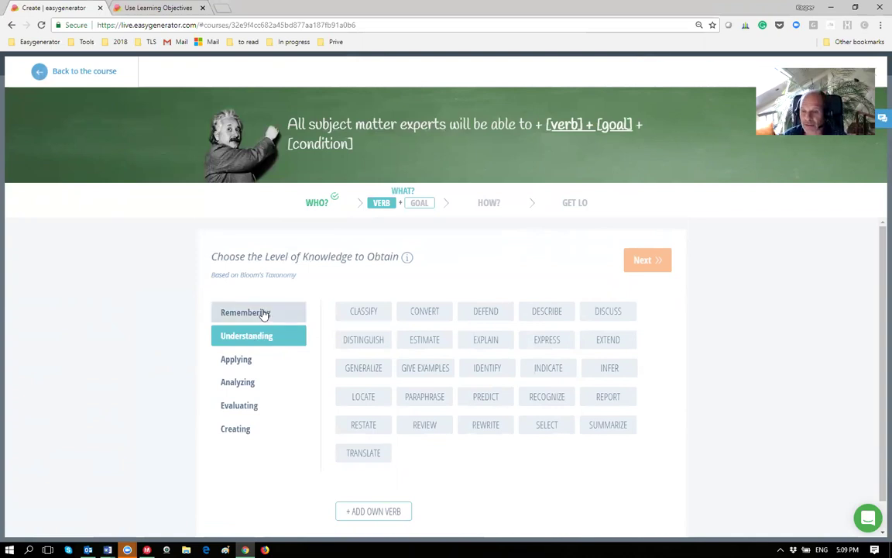
left_click(264, 313)
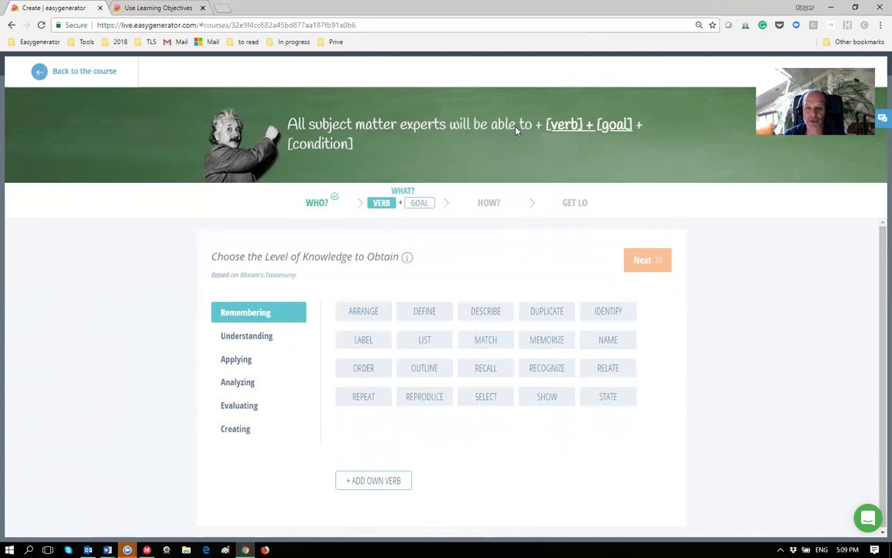
Try "Describe" as the objective's verb and replace it with "Construct" from the Applying level.
left_click(491, 317)
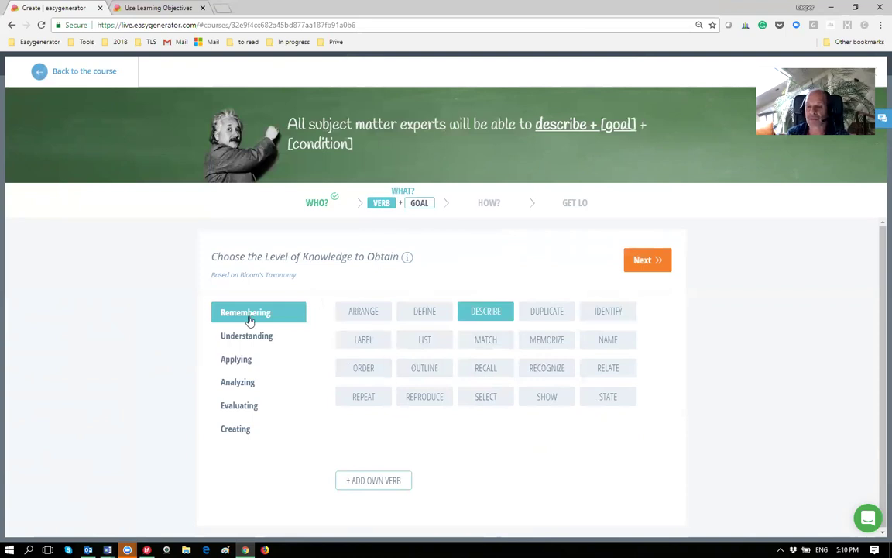
left_click(235, 338)
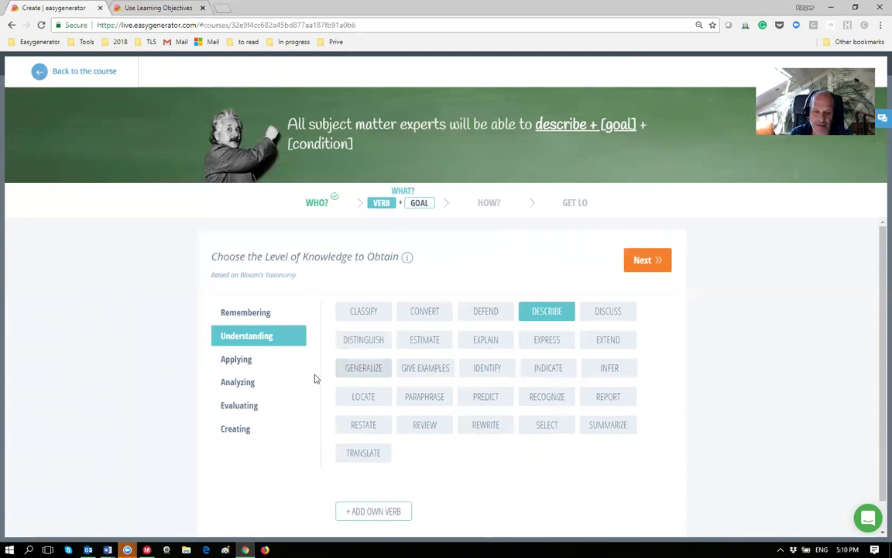
left_click(248, 367)
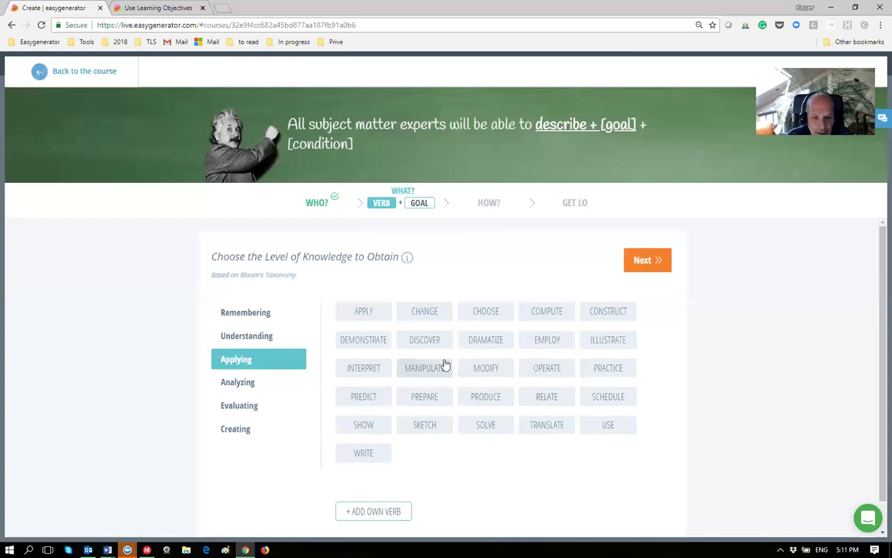
left_click(605, 314)
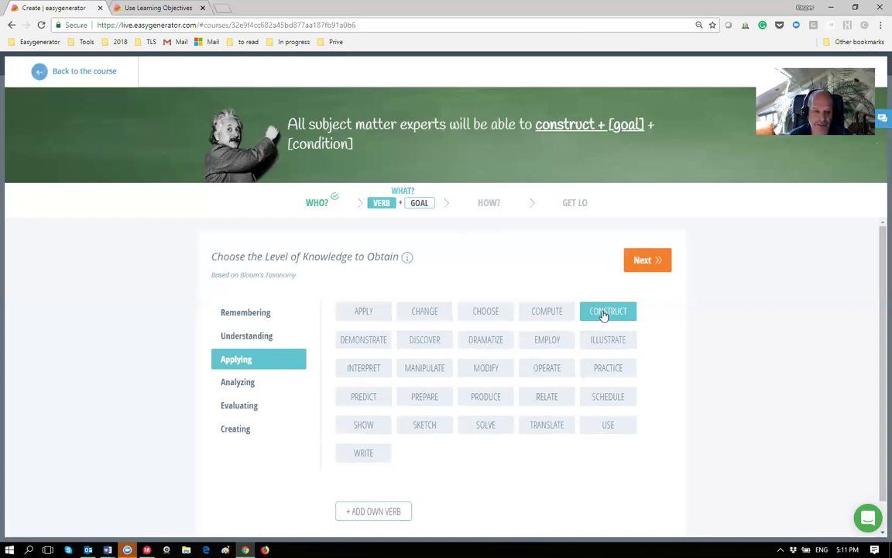
Review the verbs offered for the Analyzing, Evaluating and Creating levels and return to the Applying level.
left_click(250, 391)
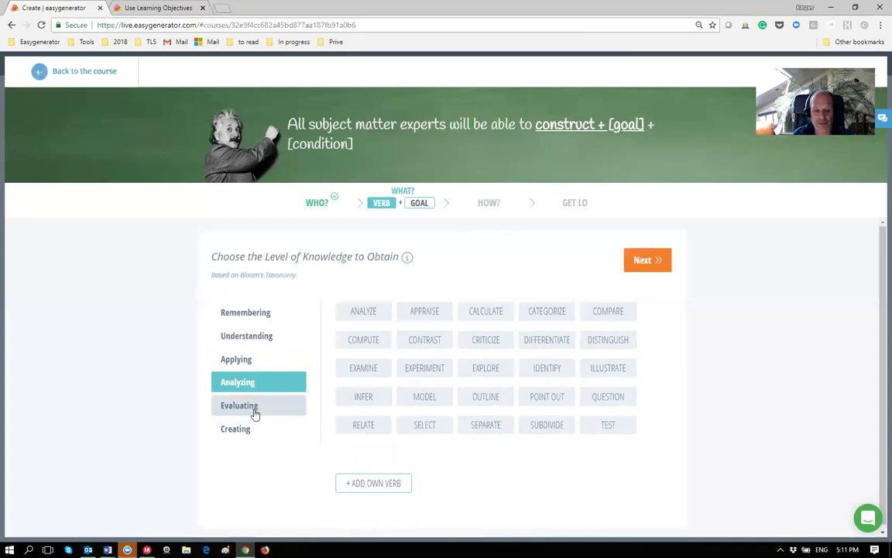
left_click(255, 413)
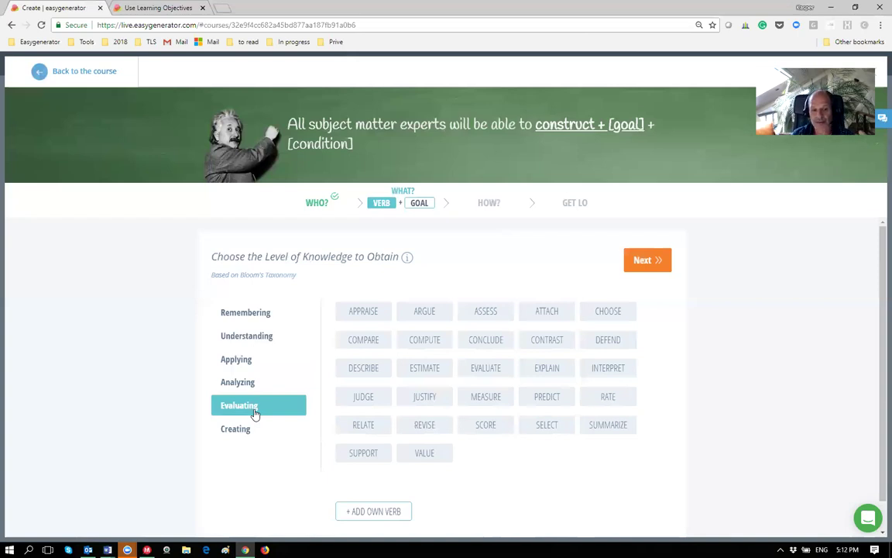
left_click(244, 437)
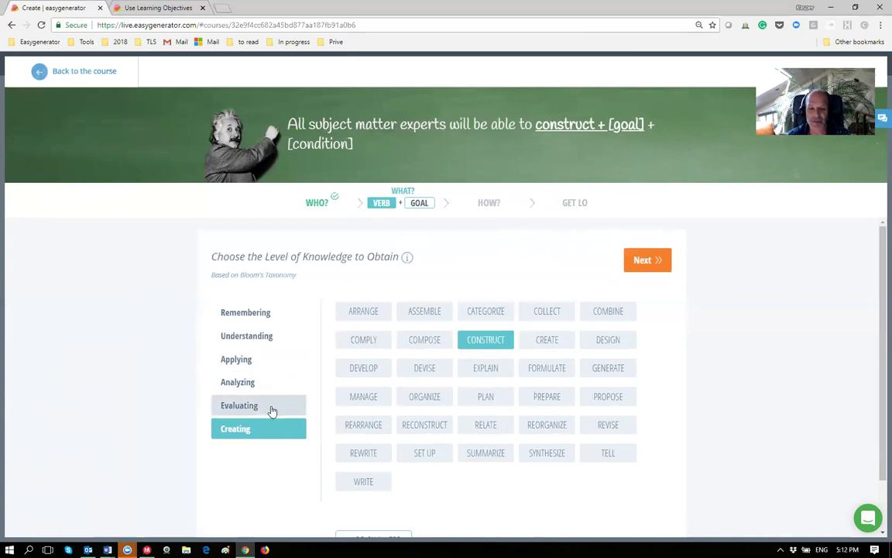
left_click(248, 364)
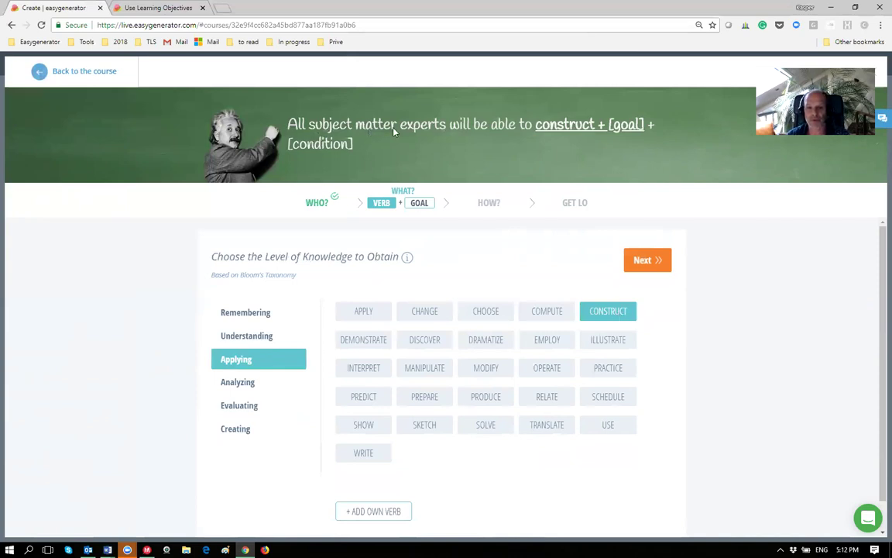
Proceed to the goal part and describe the learner's task as "a learning objective".
left_click(635, 266)
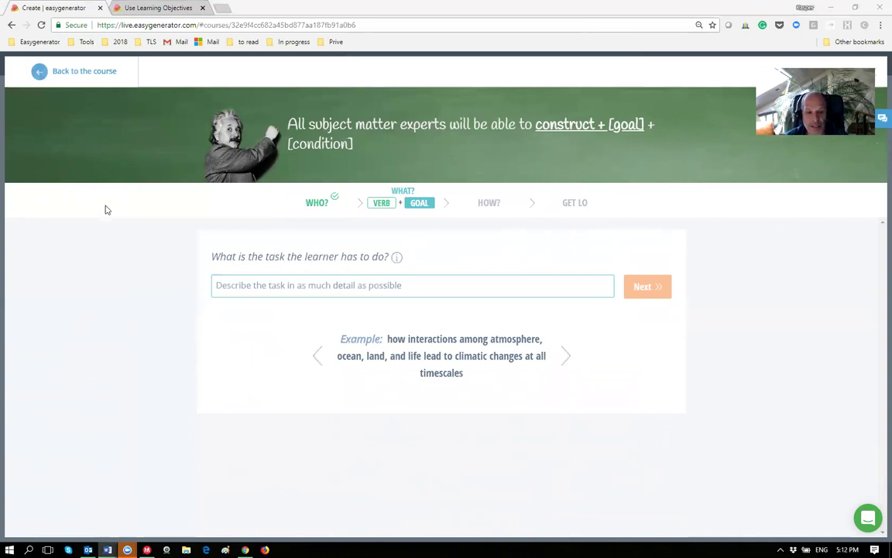
left_click(263, 286)
type("a learning objective")
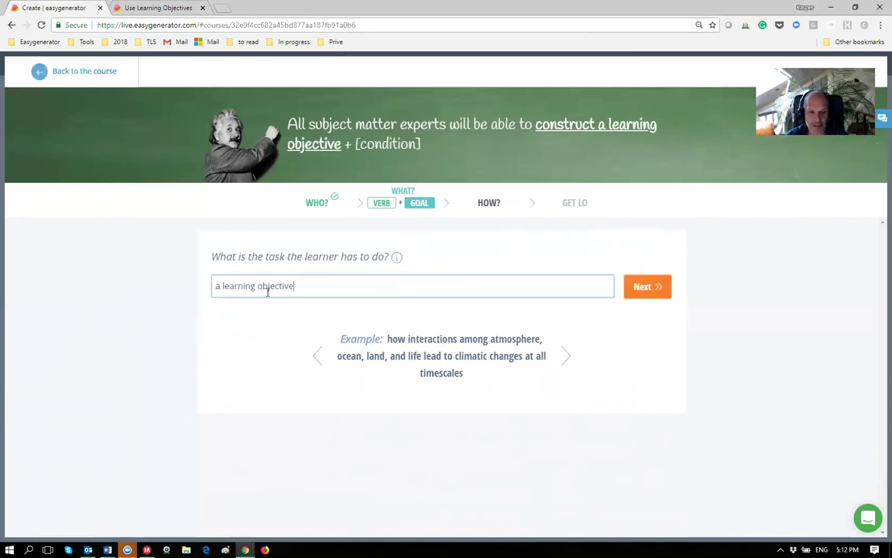
left_click(647, 286)
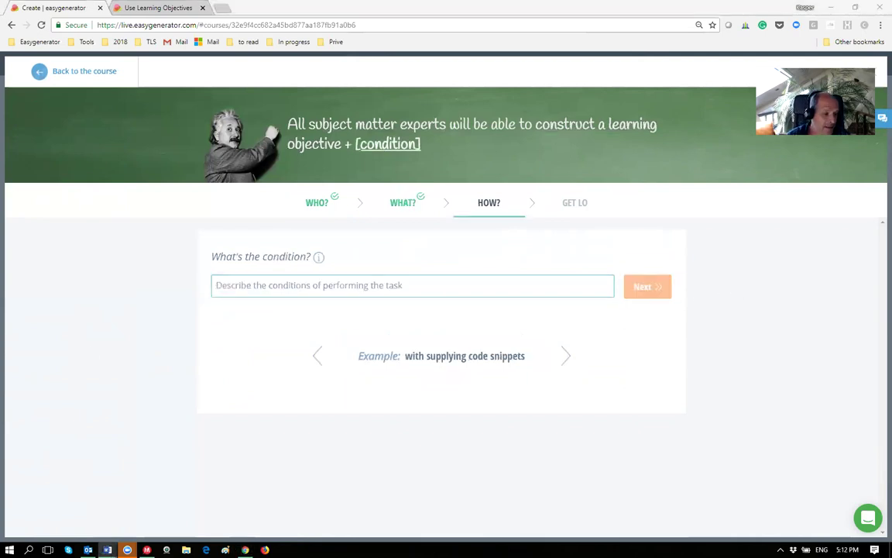
Set the condition to "with the lo-maker" and use the finished learning objective for the section.
left_click(266, 285)
type("with the lo-maker")
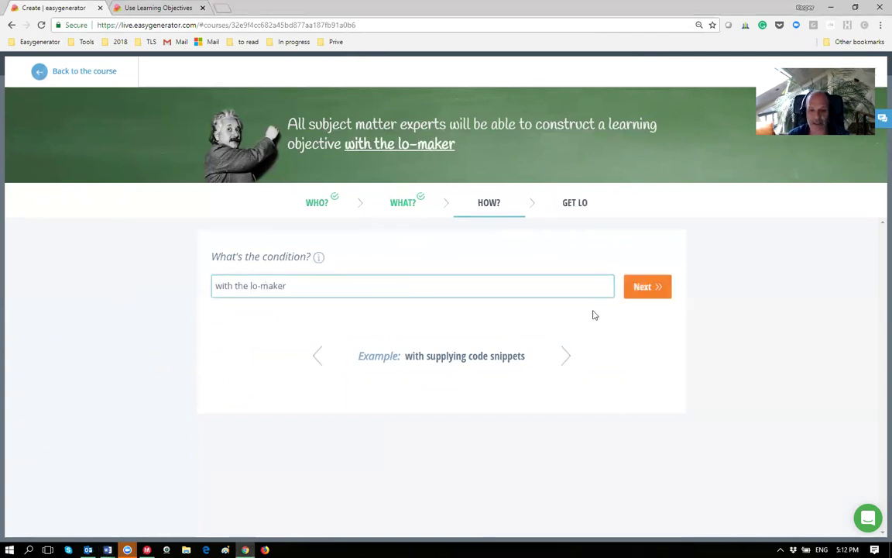
left_click(660, 287)
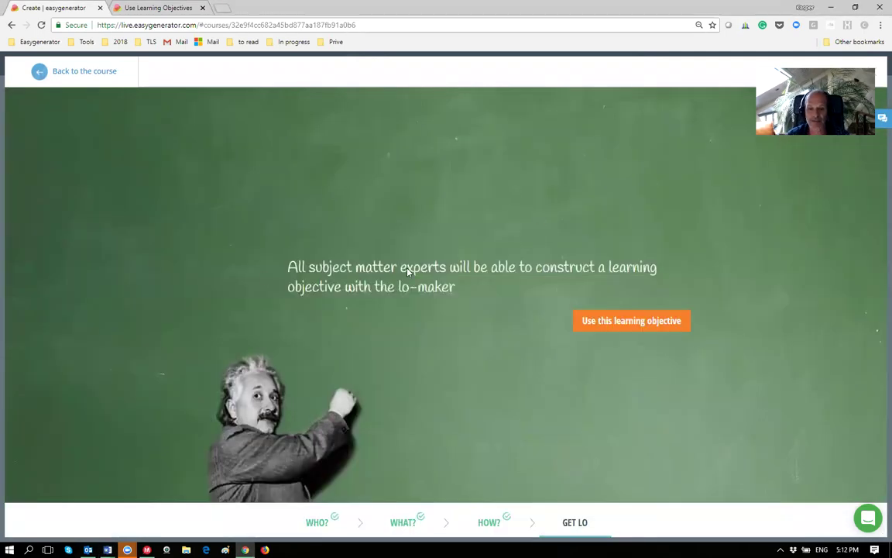
left_click(603, 323)
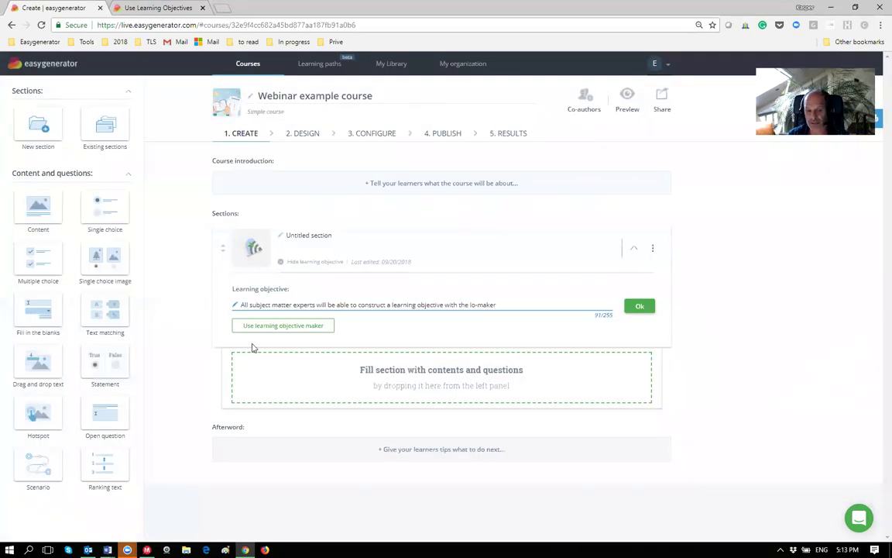
left_click(269, 326)
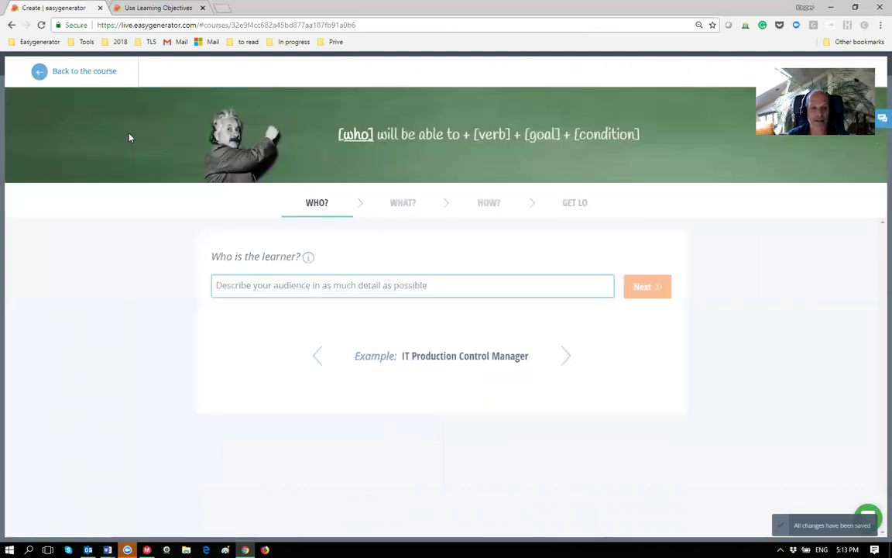
left_click(40, 73)
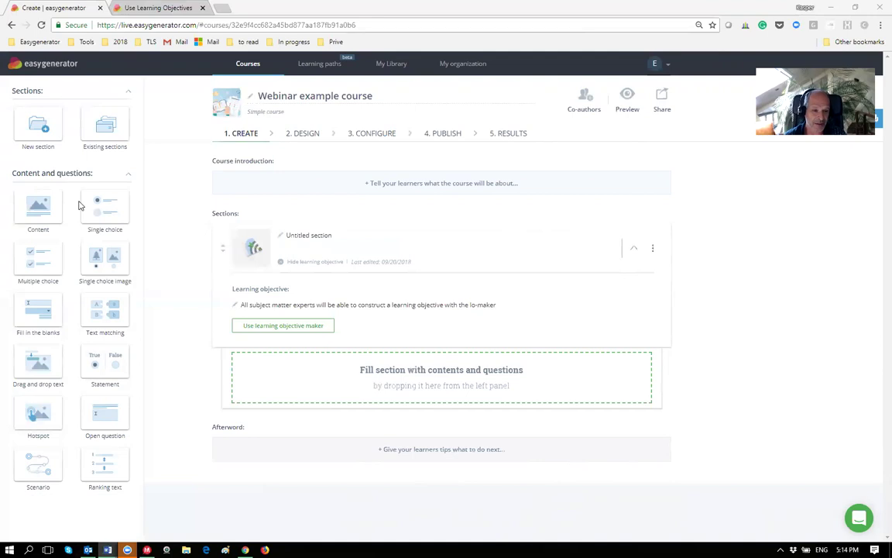
left_click(41, 202)
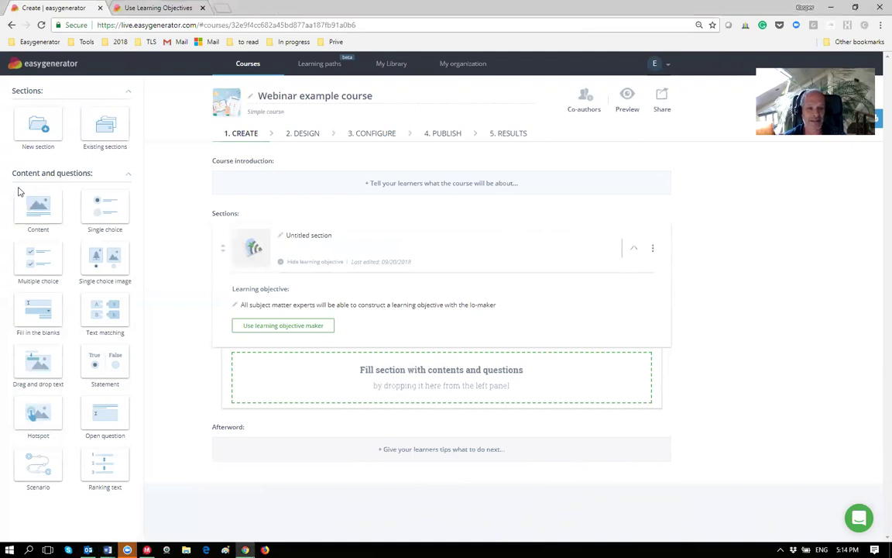
left_click_drag(41, 201, 60, 211)
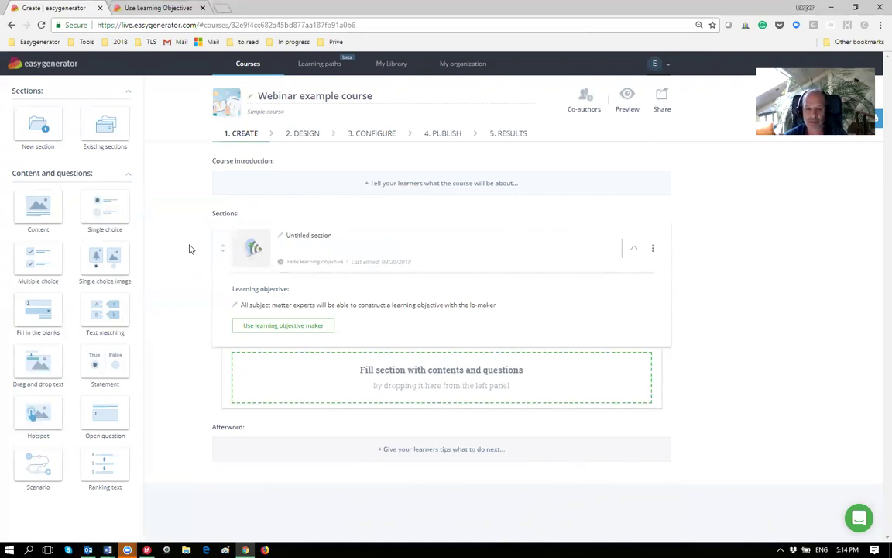
left_click_drag(499, 305, 215, 303)
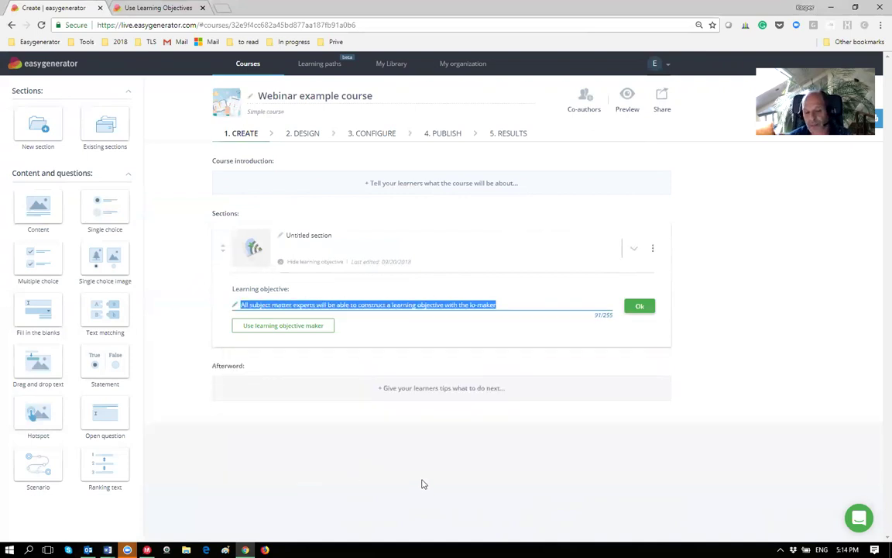
left_click(312, 374)
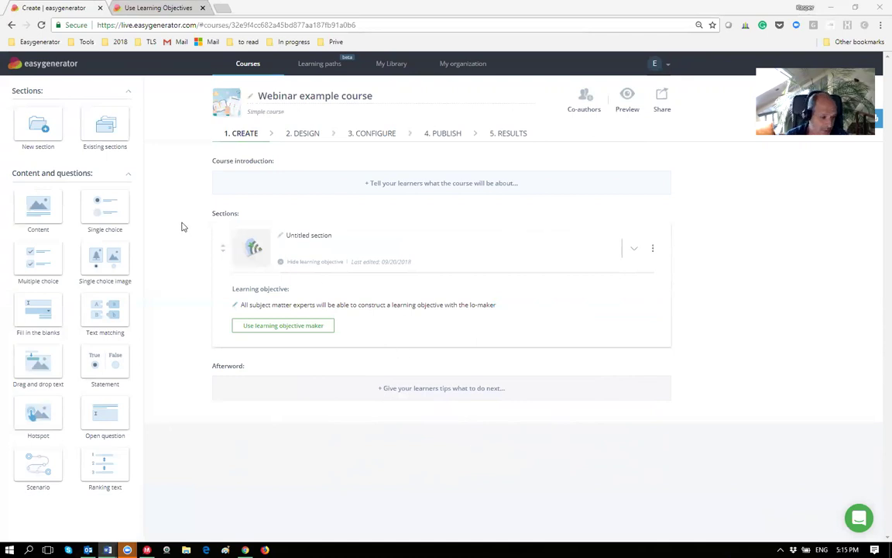
Add a single choice question to the untitled section and title it "What is a learning objective?".
left_click_drag(95, 194, 279, 359)
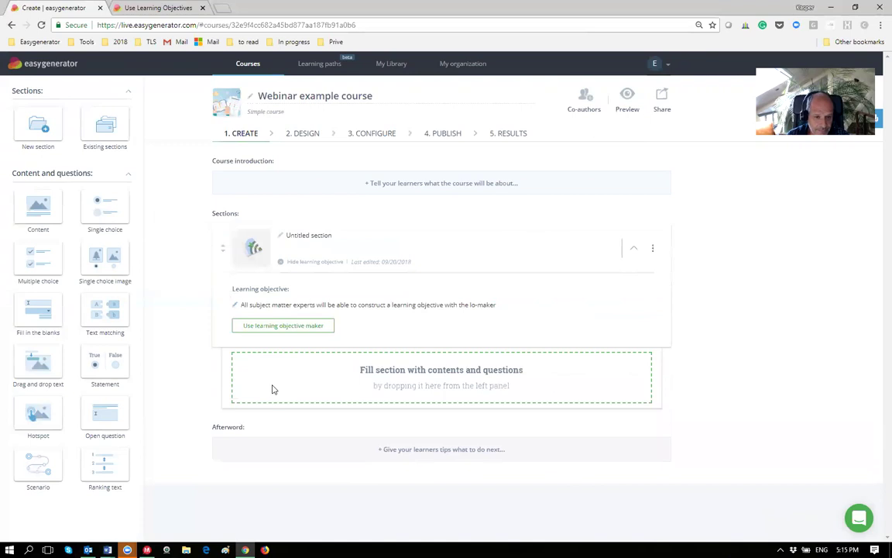
left_click_drag(88, 229, 273, 379)
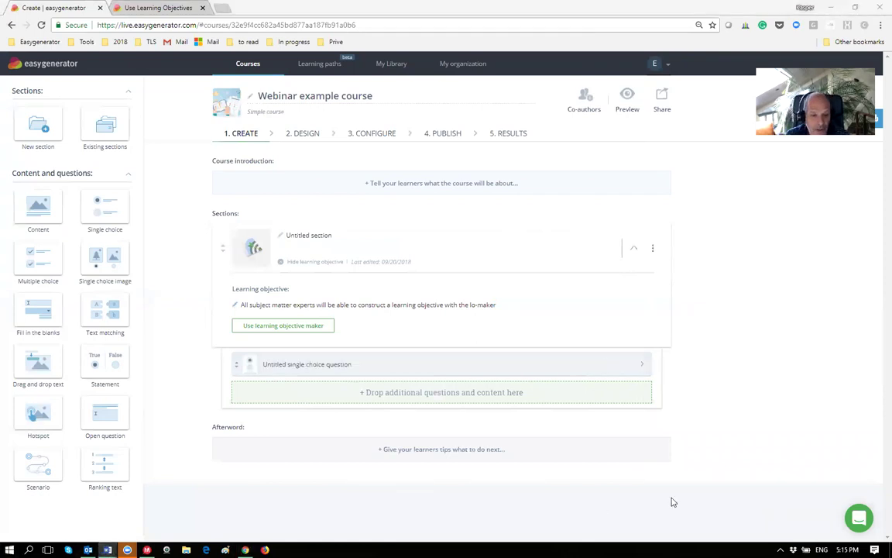
left_click(348, 369)
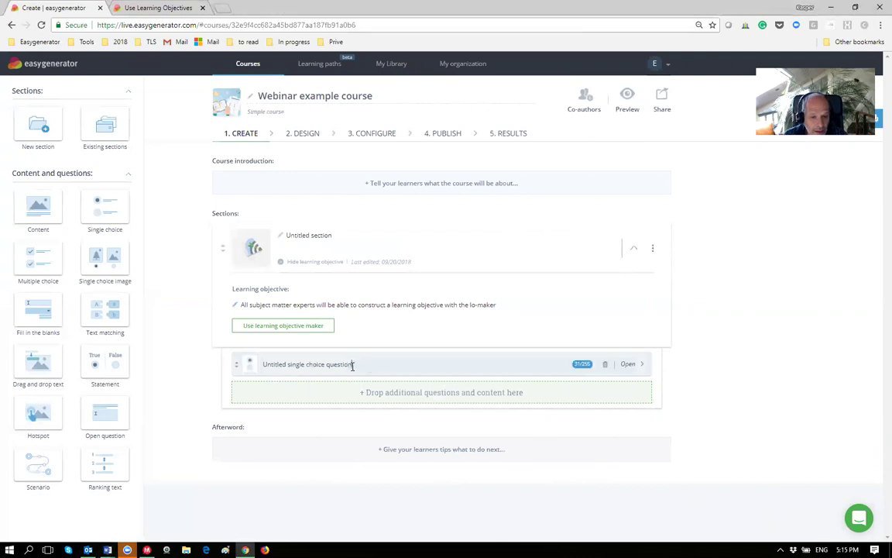
left_click_drag(352, 365, 262, 365)
type("What is a learning objective?")
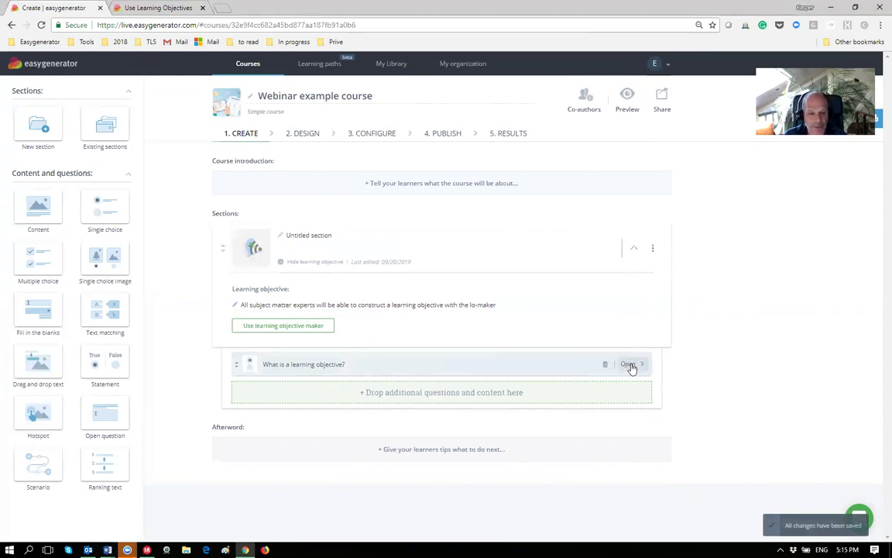
Open the single choice question for editing and add a question instruction with a one-column text block.
left_click(630, 364)
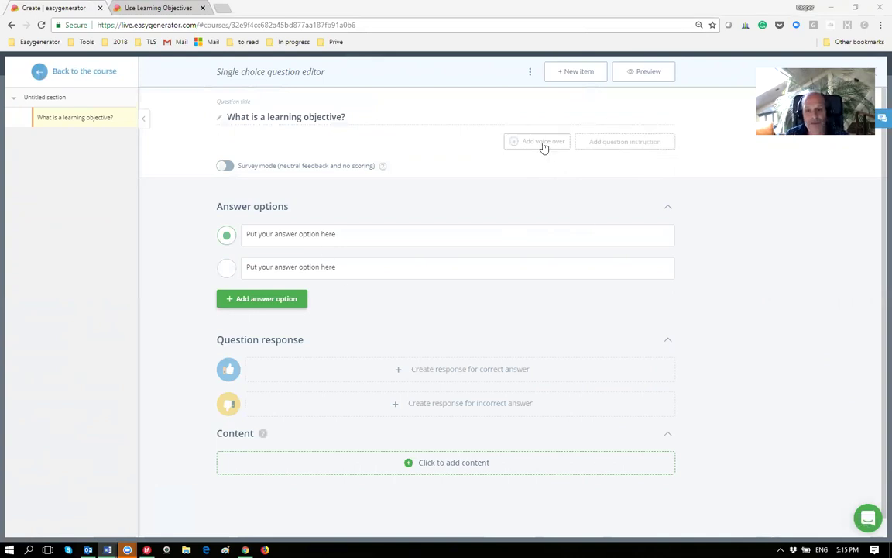
left_click(643, 146)
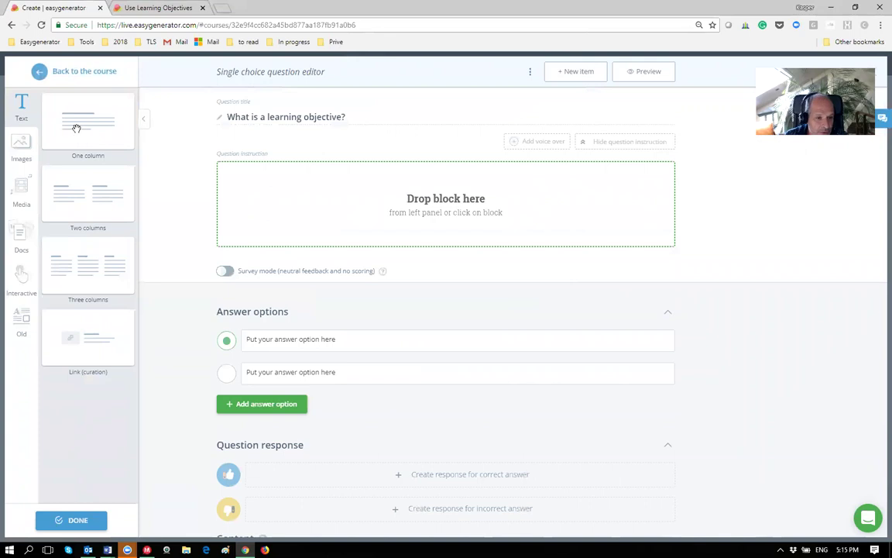
left_click(76, 126)
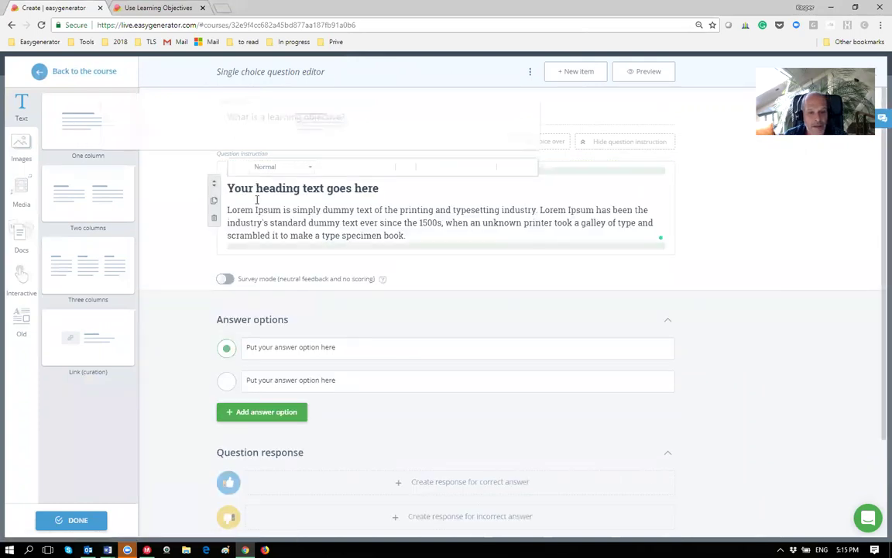
Replace the instruction's placeholder heading and paragraph with "Learning objectives are statements that define:".
left_click_drag(408, 192, 205, 175)
key("Delete")
key("Delete")
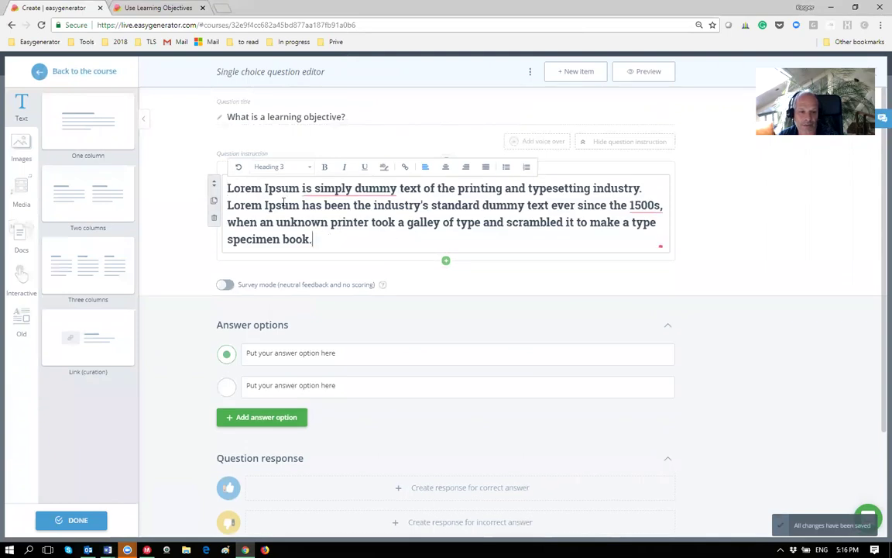
left_click_drag(313, 239, 193, 175)
type("Learning objectives are statements that define:")
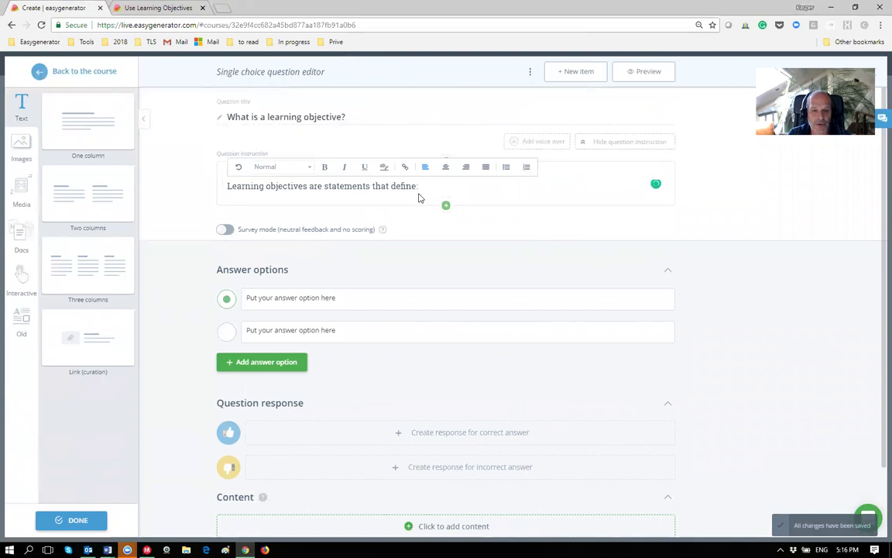
Replace the first answer option's placeholder with "the expected goal of a lesson or activity".
left_click(342, 298)
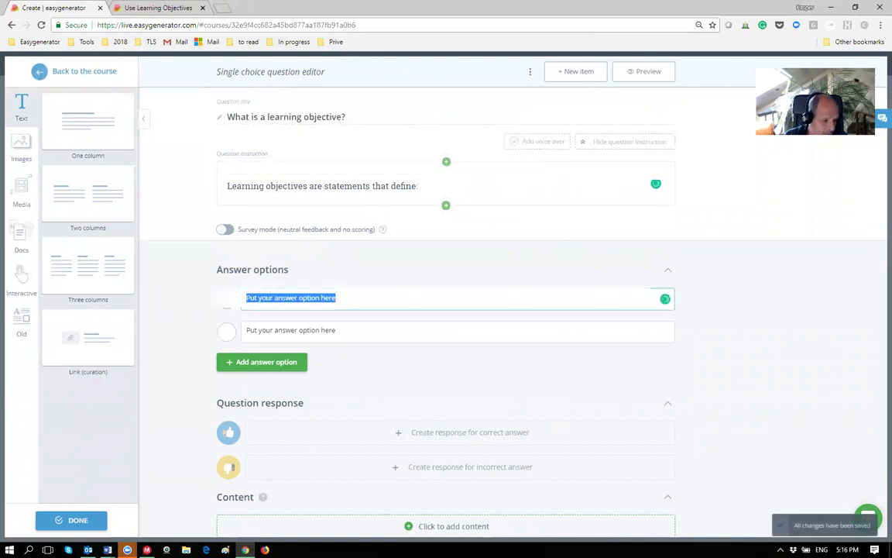
left_click(203, 269)
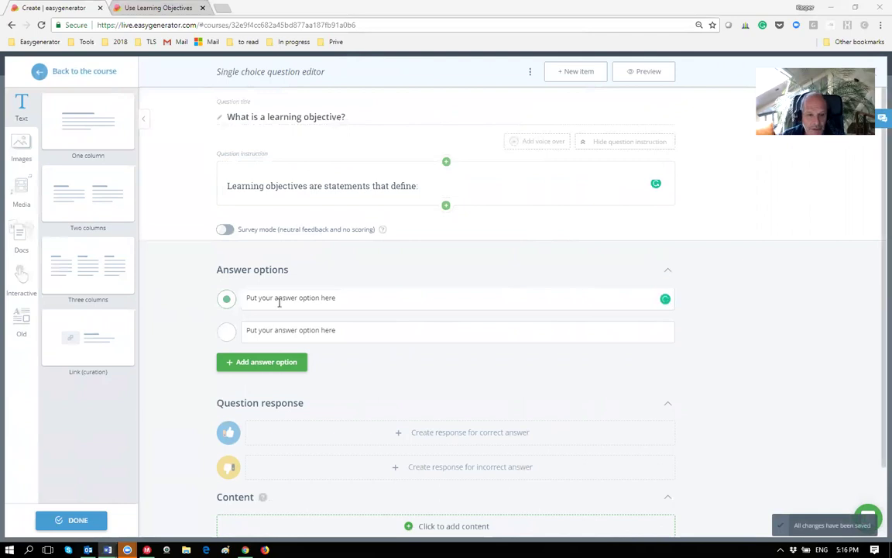
left_click(356, 299)
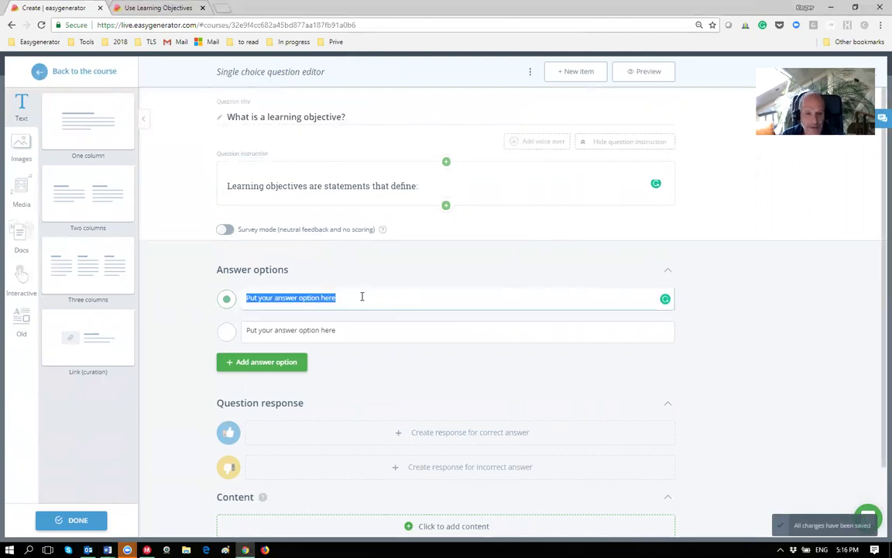
type("the expected goal of a lesson or activity")
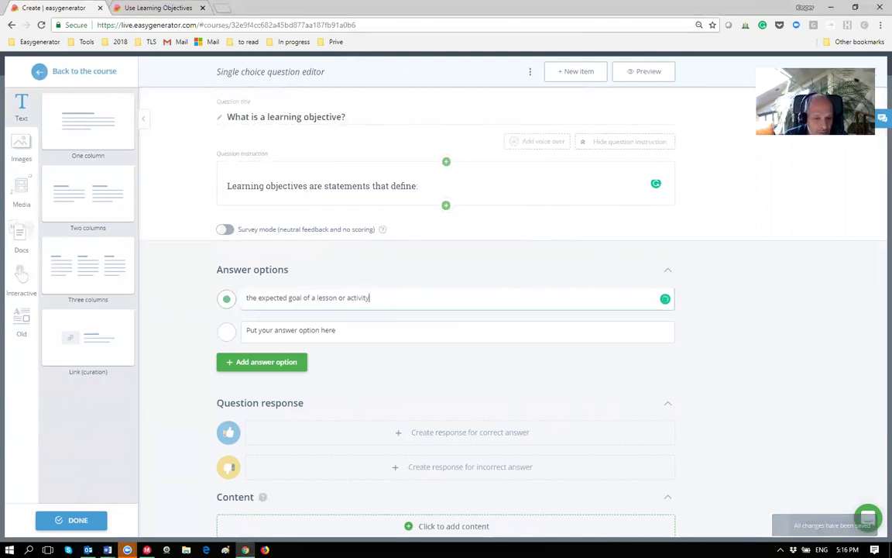
Fill in the second answer option as "The terms of demonstrable skills or knowledge".
key("alt+Tab")
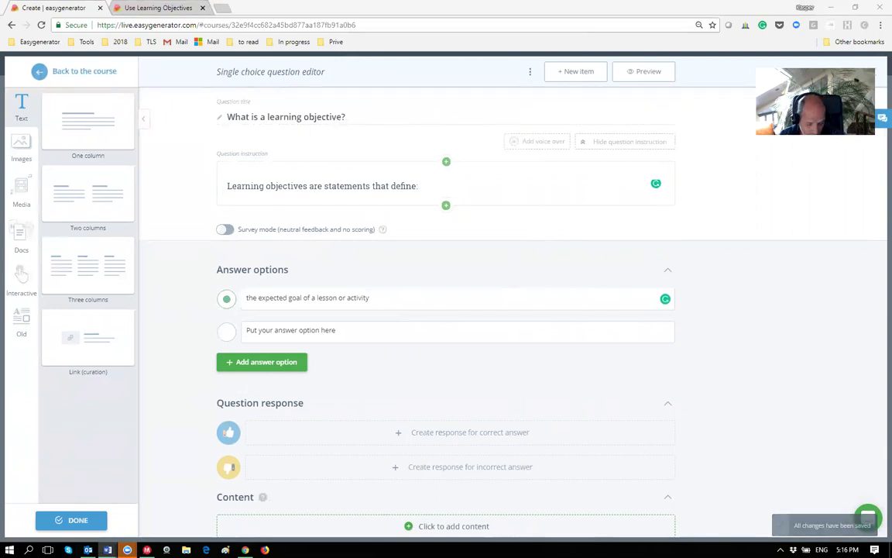
left_click(317, 330)
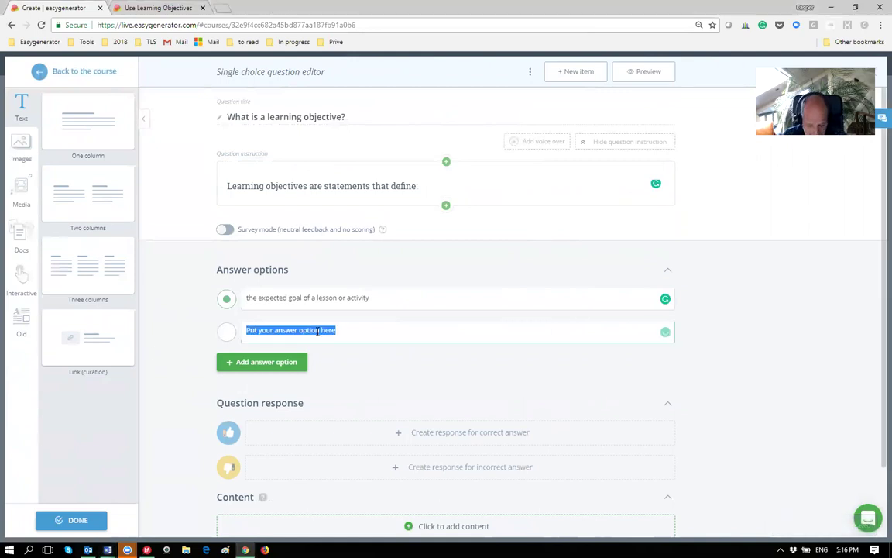
type("in terms of demonstrable skills or knowledge")
double_click(249, 331)
type("The")
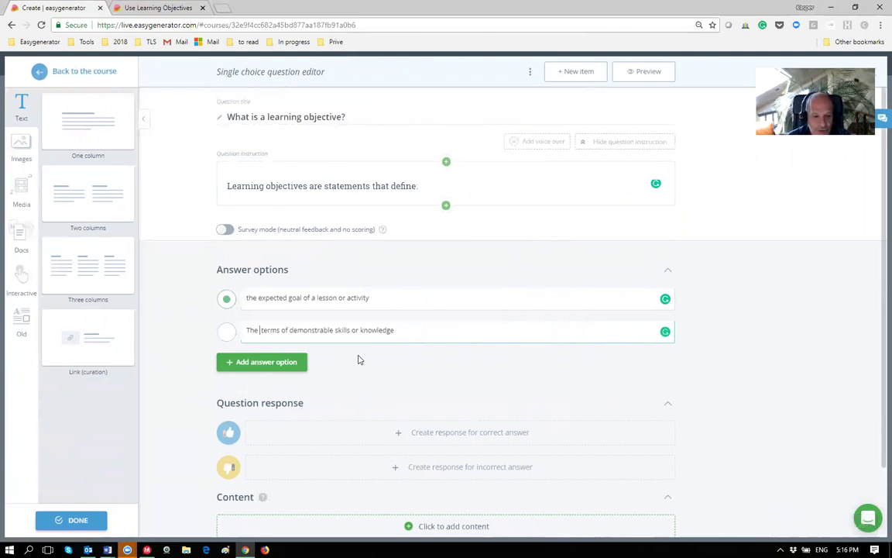
Add a third answer option reading "the possible score of the activity".
left_click(264, 362)
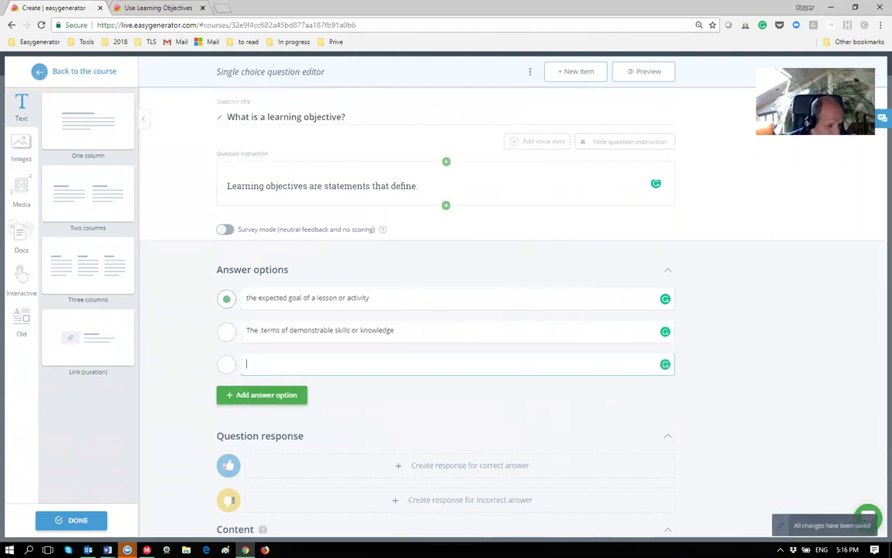
key("alt+Tab")
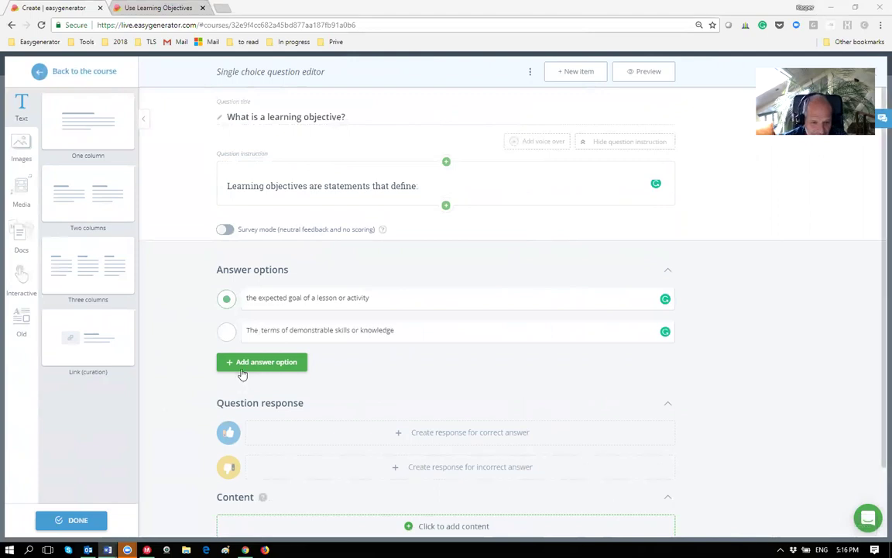
left_click(272, 352)
type("the possible score of the activity")
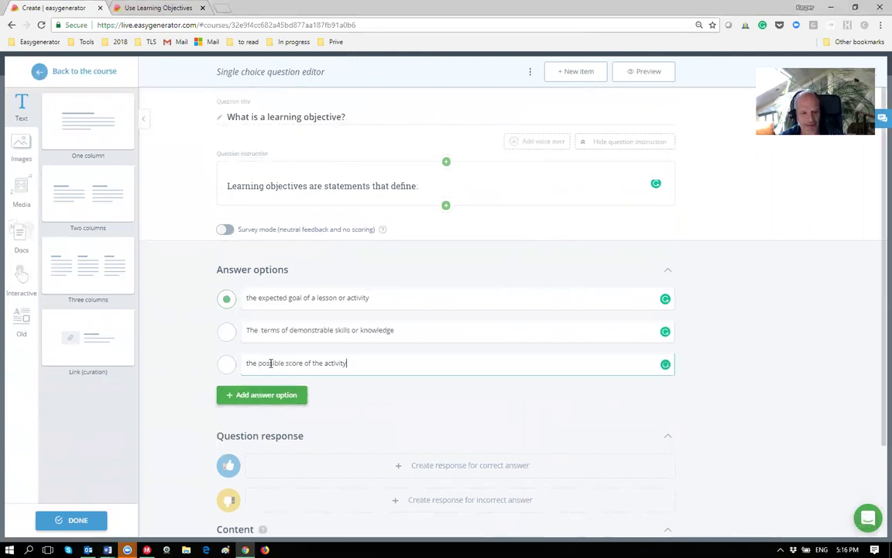
Mark the demonstrable skills or knowledge option as the correct answer, finish editing the question and return to the course overview.
left_click(226, 331)
left_click(226, 299)
left_click(227, 331)
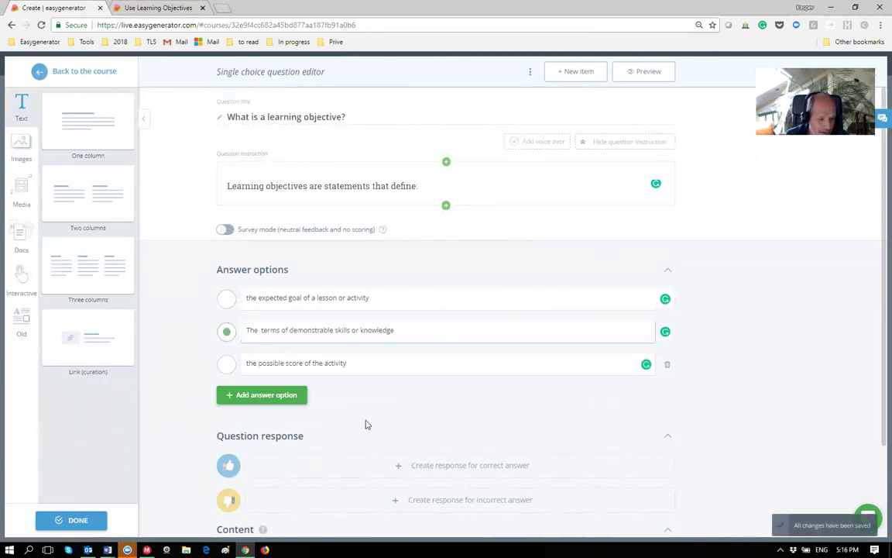
scroll(368, 419, "down", 1)
scroll(366, 420, "down", 1)
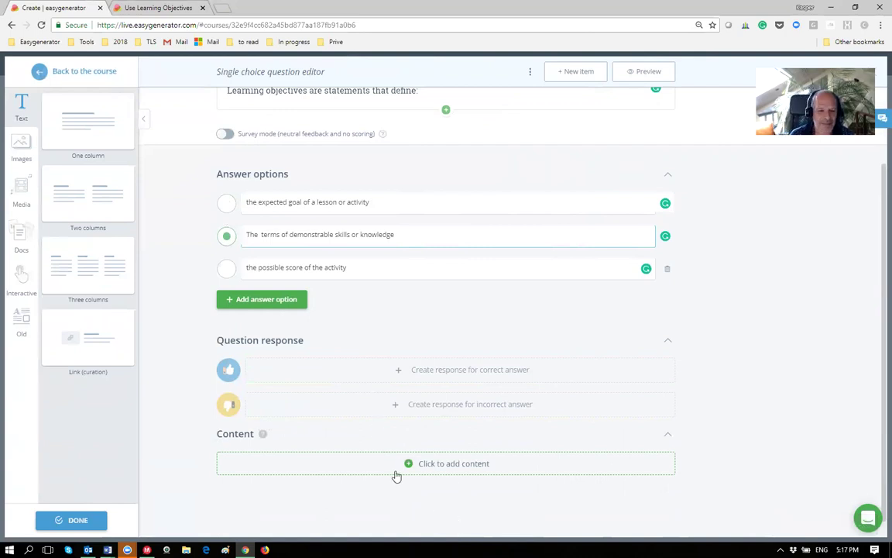
left_click(71, 520)
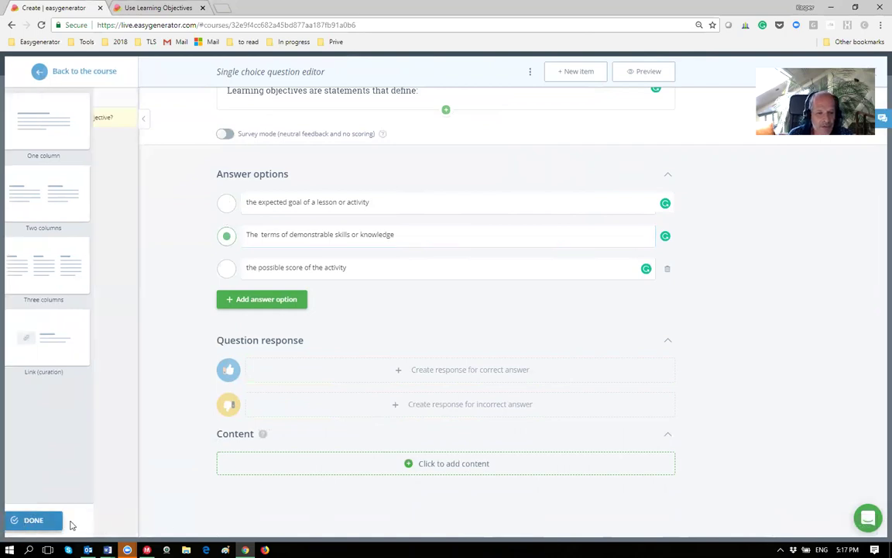
left_click(37, 69)
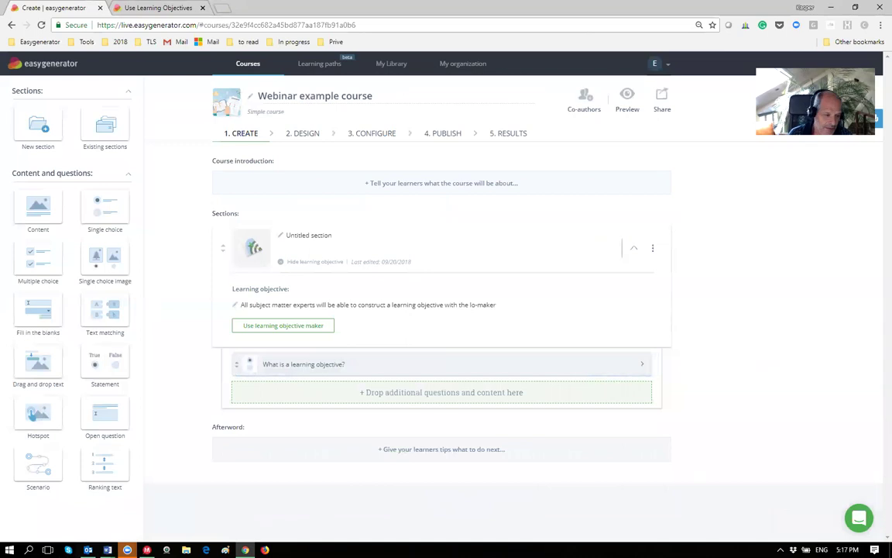
Add a content item below the single choice question and title it "About Learning objectives".
key("alt+Tab")
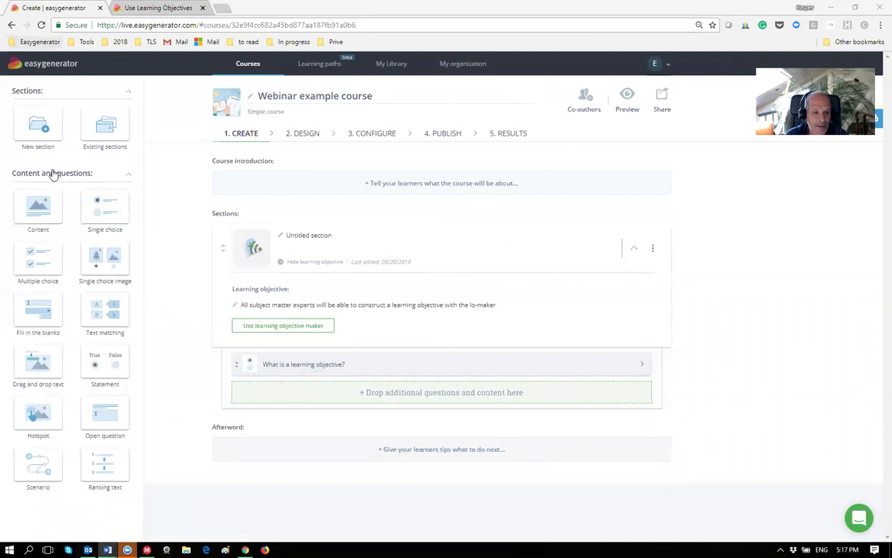
left_click_drag(39, 199, 291, 393)
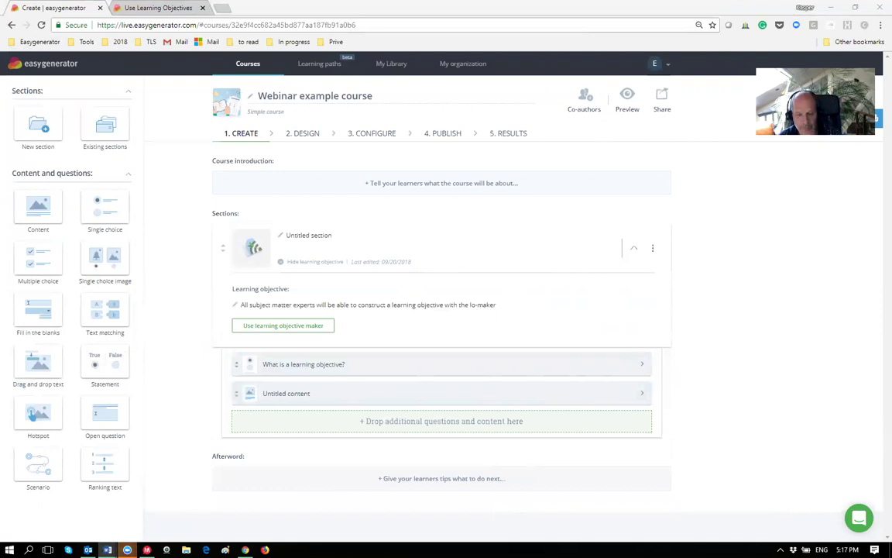
left_click_drag(316, 393, 264, 394)
type("About Learning objectives")
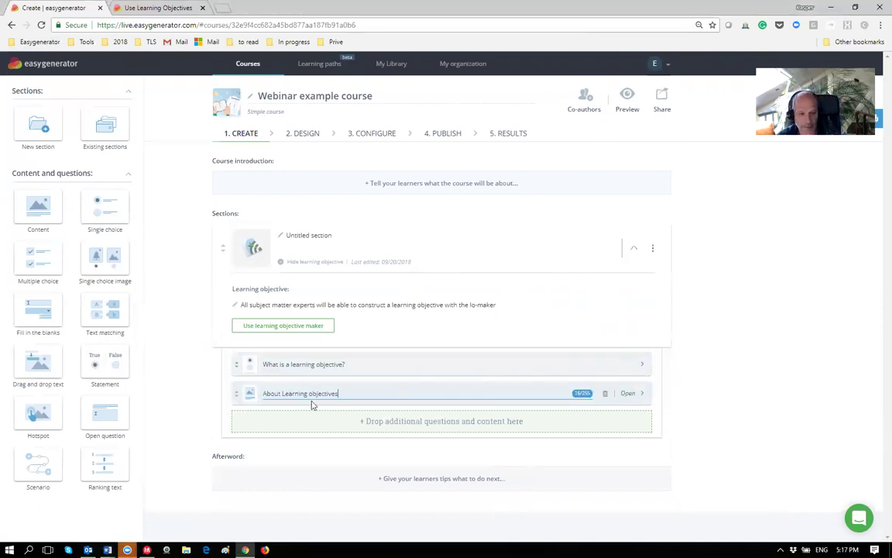
Open the new content item, add a one-column text block and set its heading to "Todo".
left_click(628, 393)
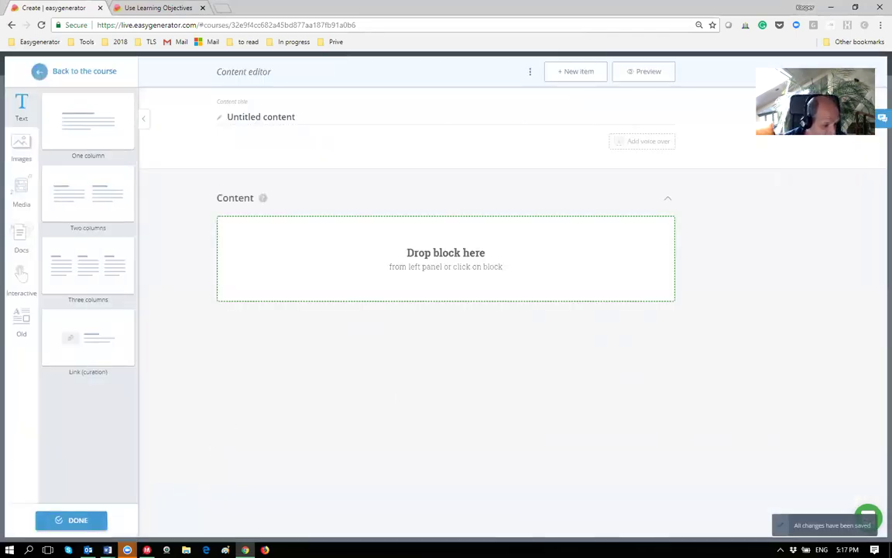
key("alt+Tab")
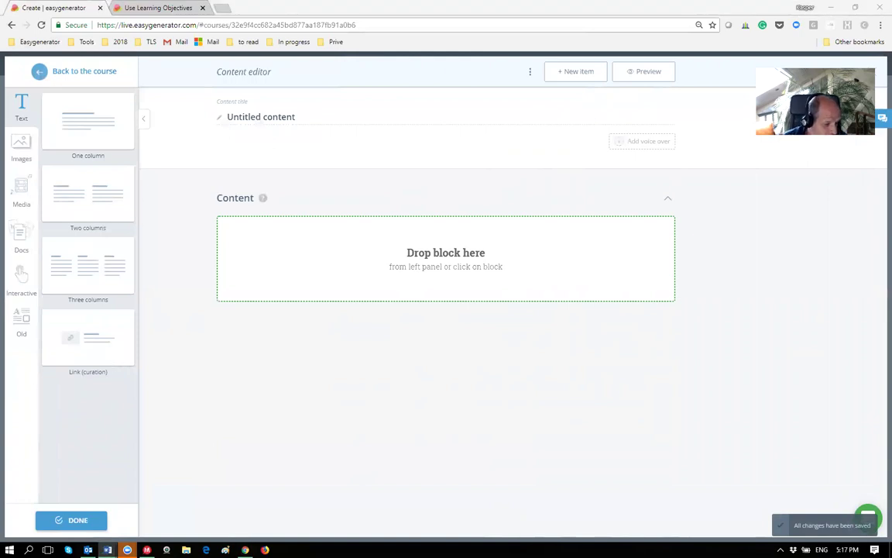
left_click_drag(74, 121, 235, 255)
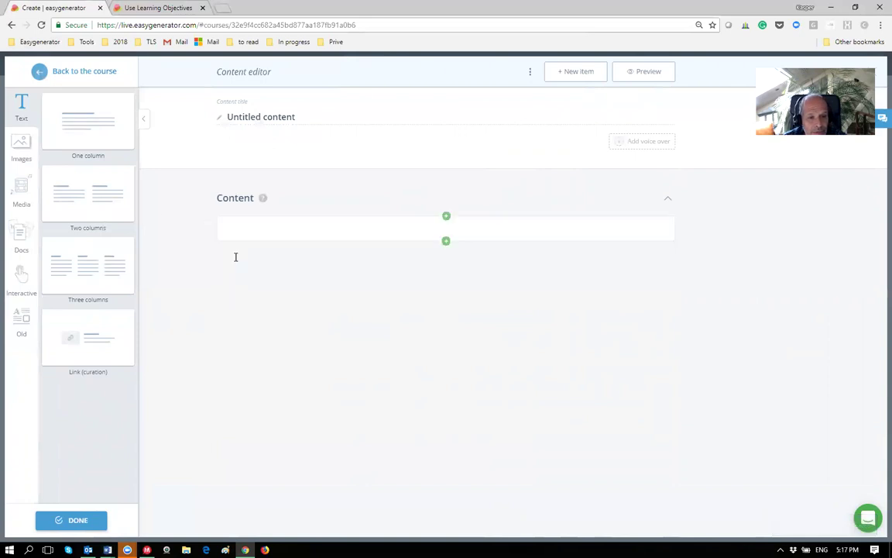
left_click_drag(384, 241, 214, 236)
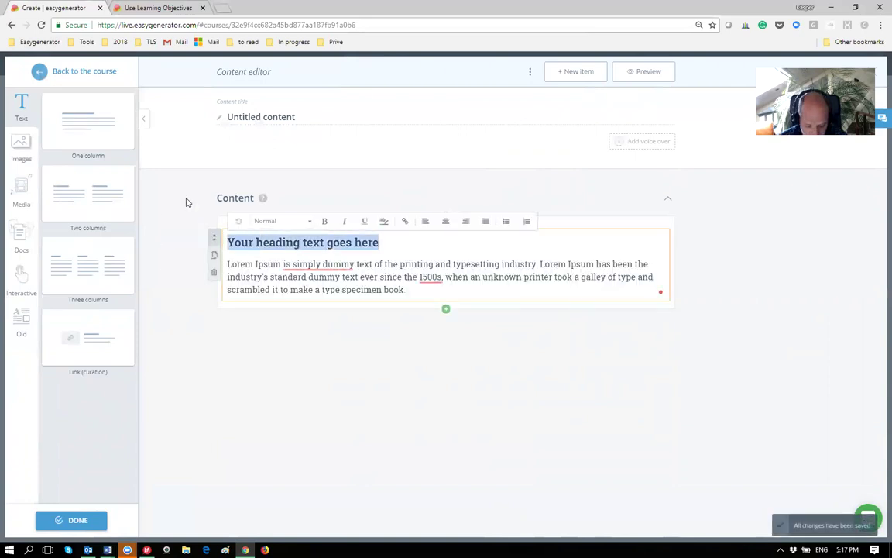
type("Todo")
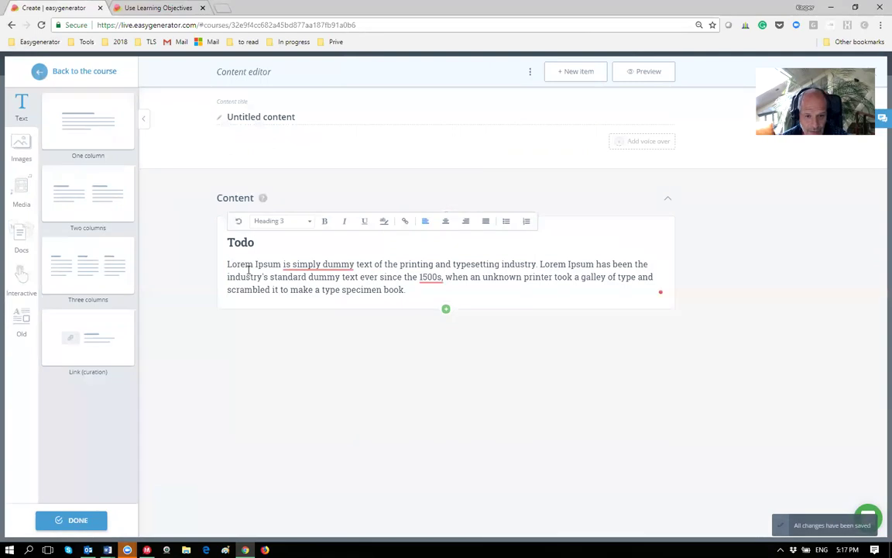
Replace the block's placeholder paragraph with "Definition of a LO, explain. introduce Blooms" and return to the course overview.
left_click_drag(405, 290, 227, 265)
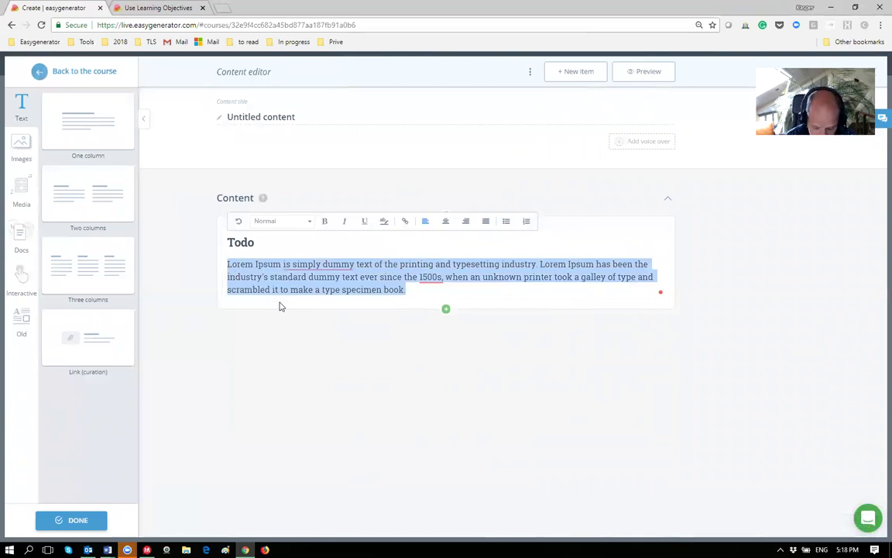
type("Definition of a LO, e")
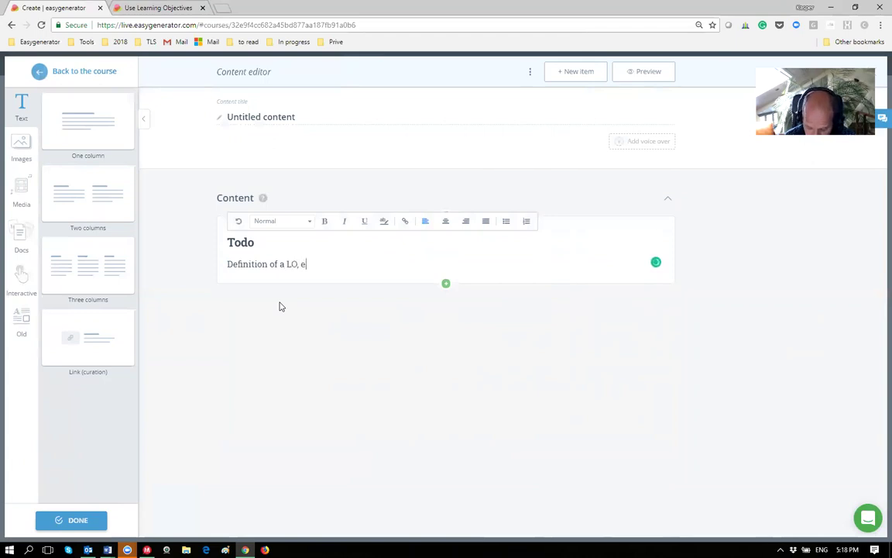
type("xplain. introduce")
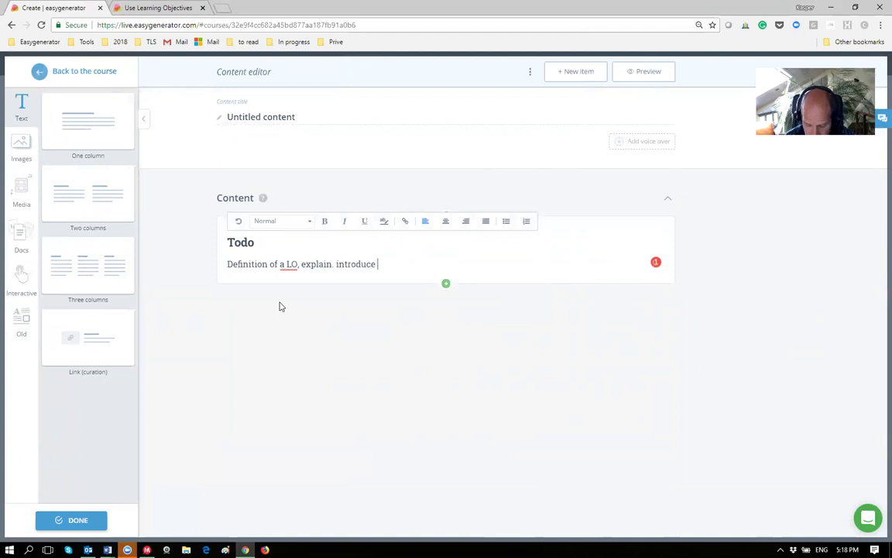
type(" Blooms")
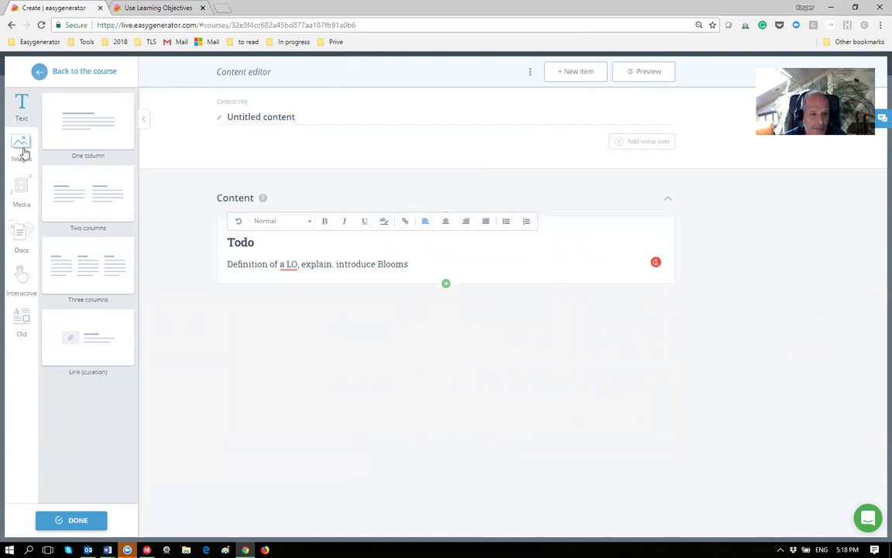
left_click(40, 69)
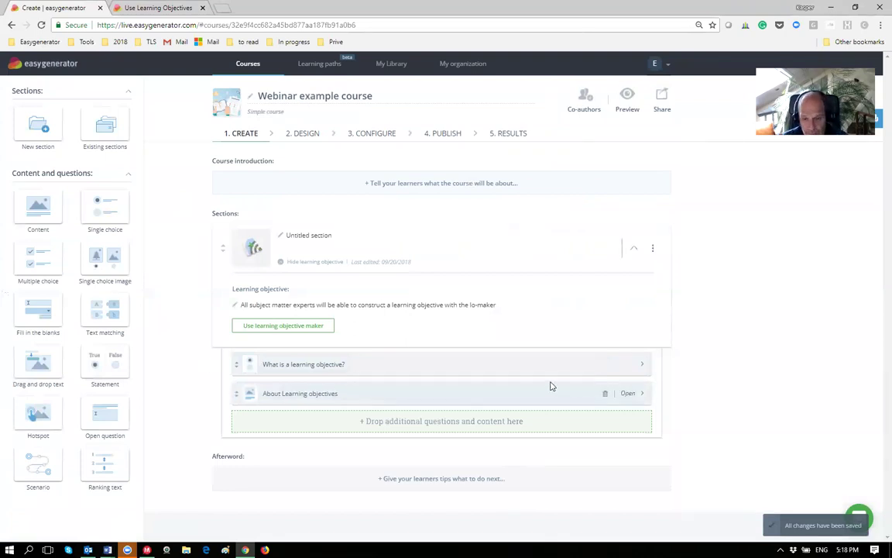
Reopen the "About Learning objectives" content, remove "introduce Blooms" from the paragraph, and return to the course overview.
left_click(629, 393)
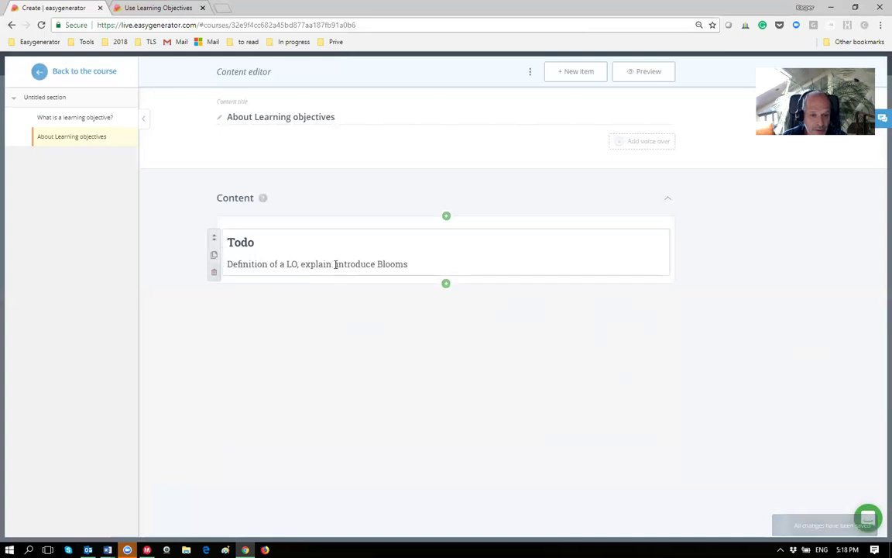
left_click_drag(334, 264, 434, 258)
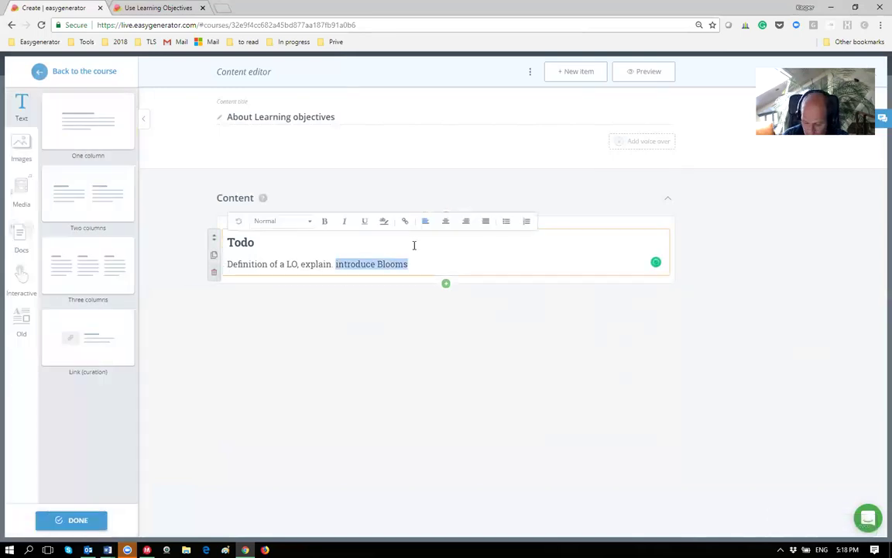
key("BackSpace")
type(".")
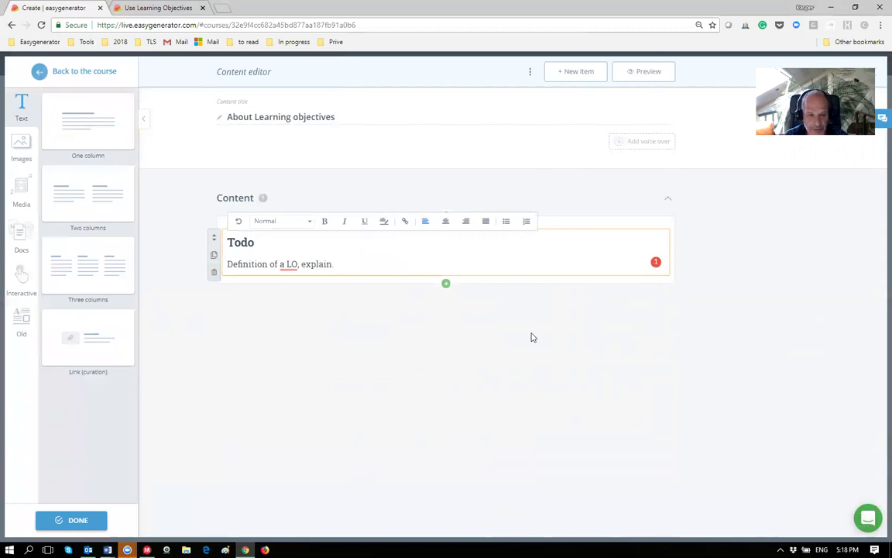
left_click(39, 71)
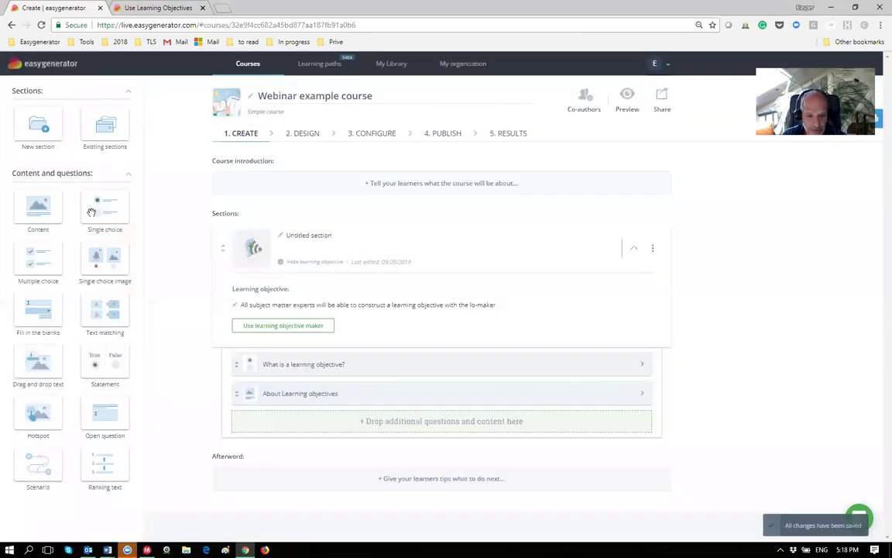
Add a ranking text question to the section below the "About Learning objectives" content.
mouse_move(349, 369)
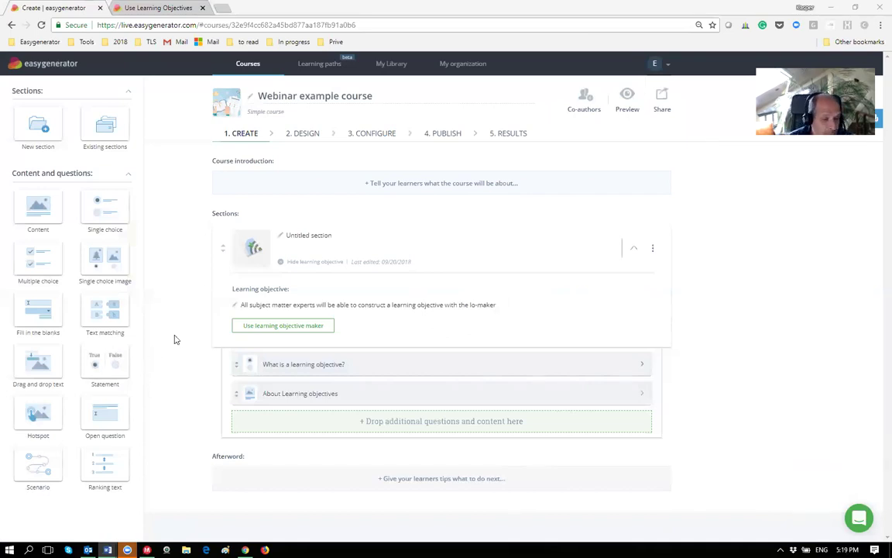
left_click(238, 332)
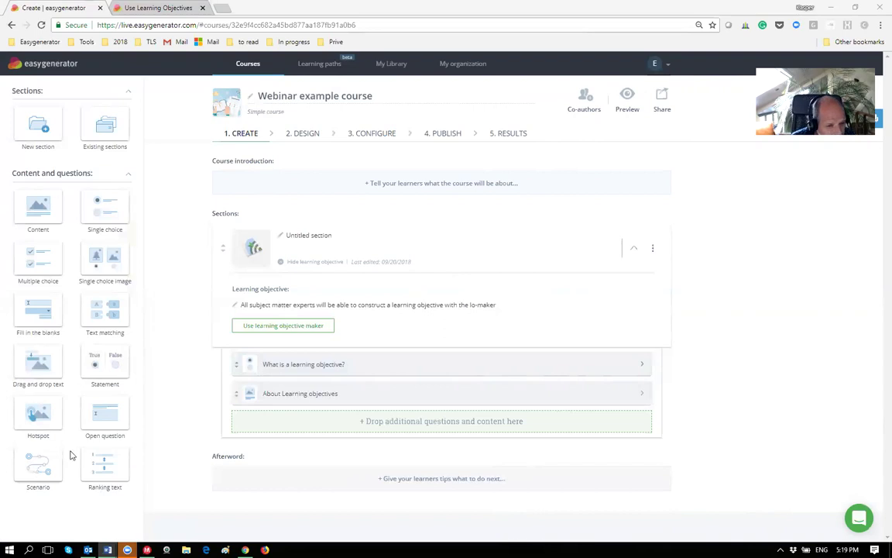
left_click_drag(272, 397, 263, 421)
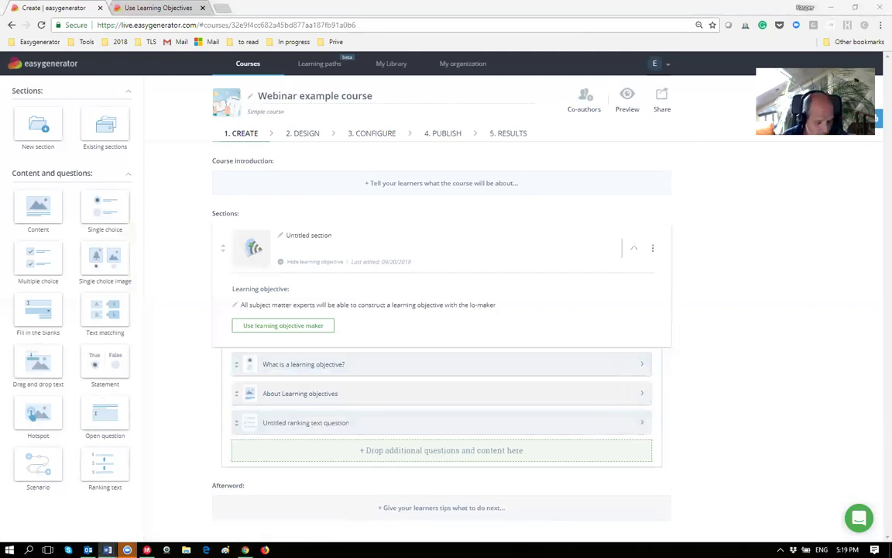
left_click(374, 430)
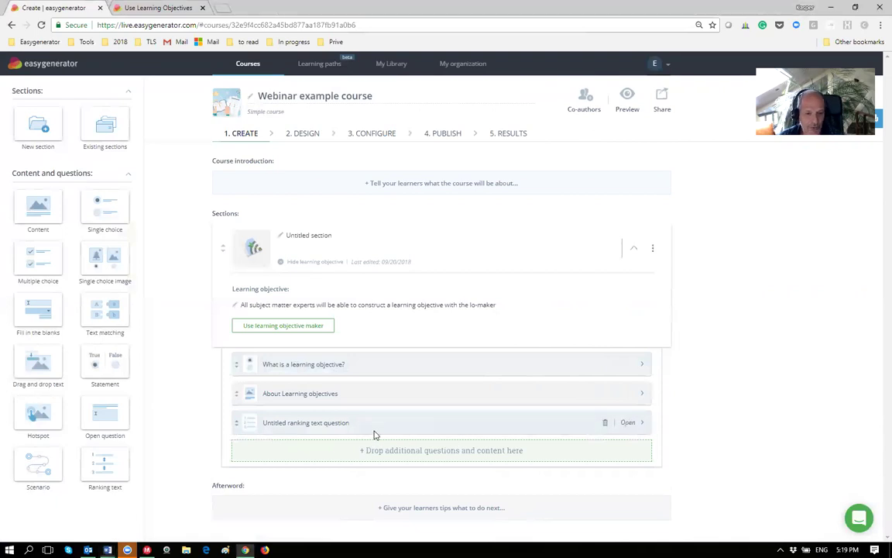
Retitle the ranking question "Sort the levels of learning of Blooms in the right order:" and open it for editing.
left_click_drag(365, 422, 275, 422)
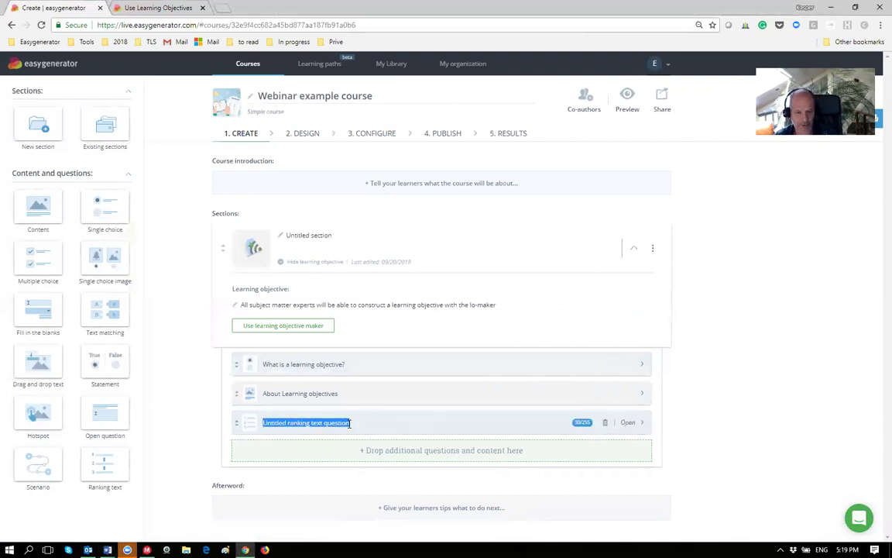
type("Sort the levels of learning of Blooms in the right order:")
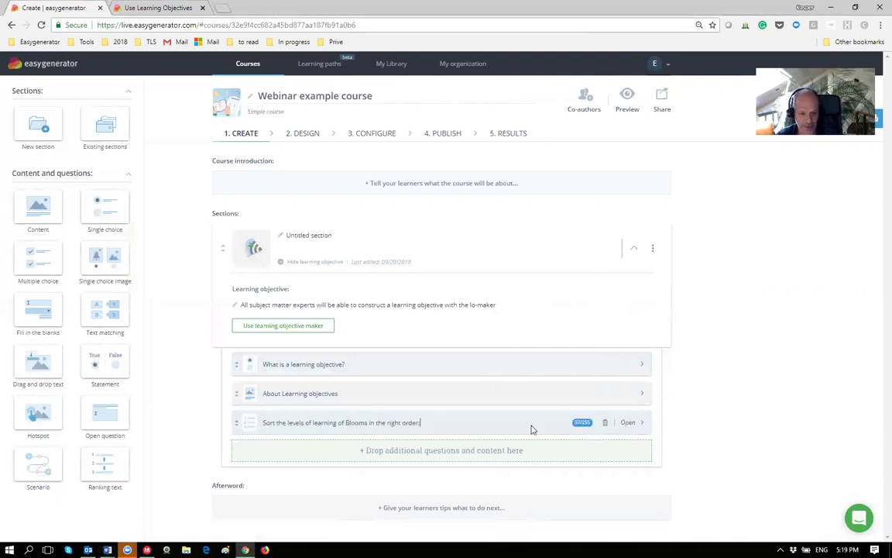
left_click(625, 427)
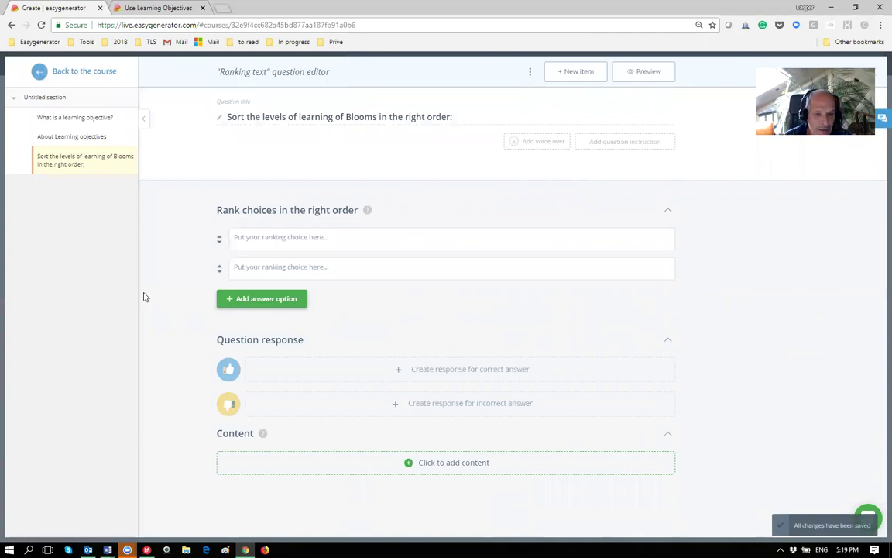
Fill in the first two ranking choices as "Remembering" and "Understanding".
left_click(264, 242)
type("Remembering")
key("Tab")
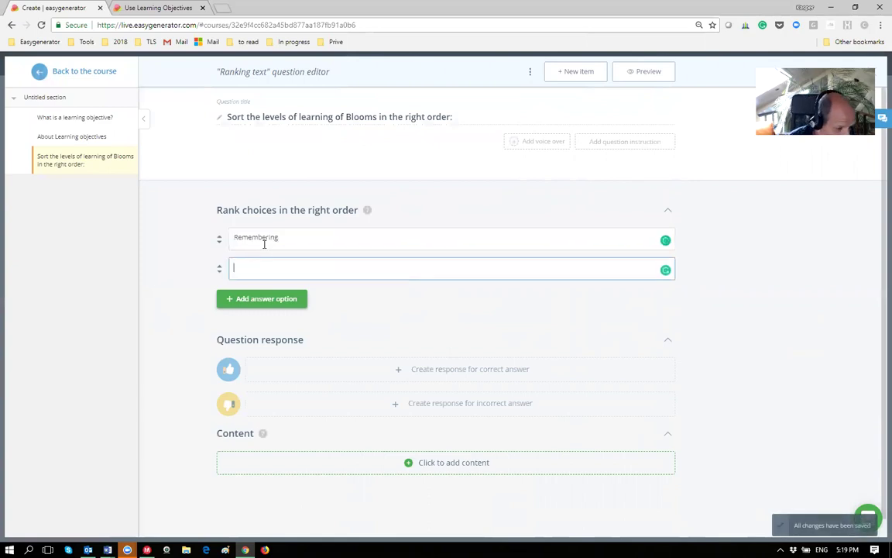
type("Understanding")
key("Tab")
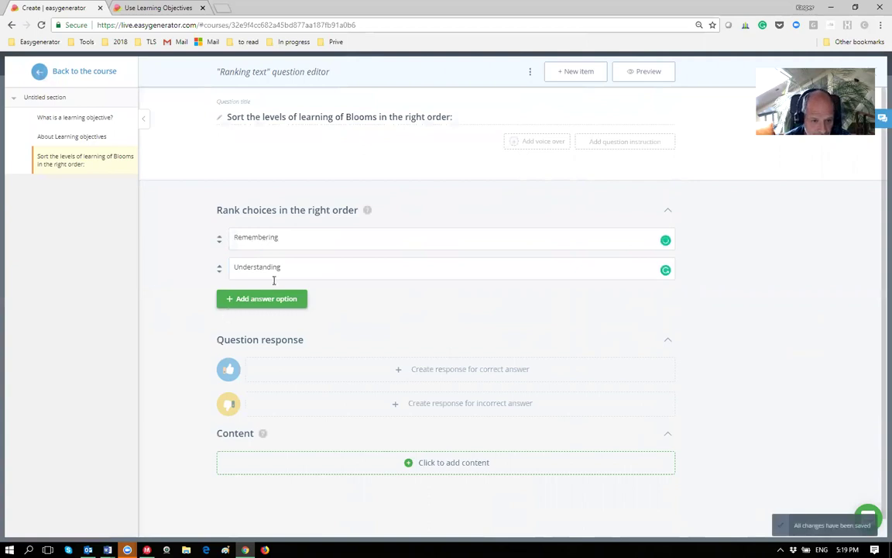
Add a third and a fourth ranking choice, "Applying" and "Analyzing".
left_click(269, 299)
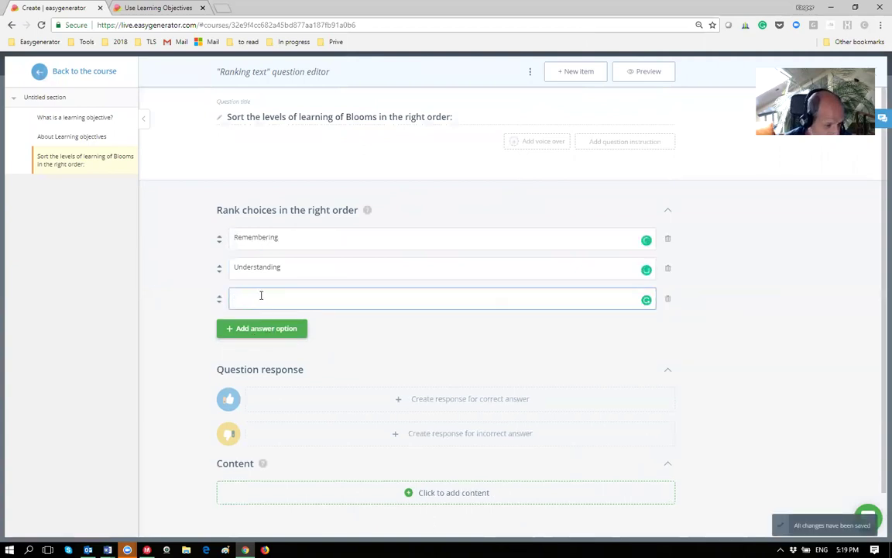
type("Appl")
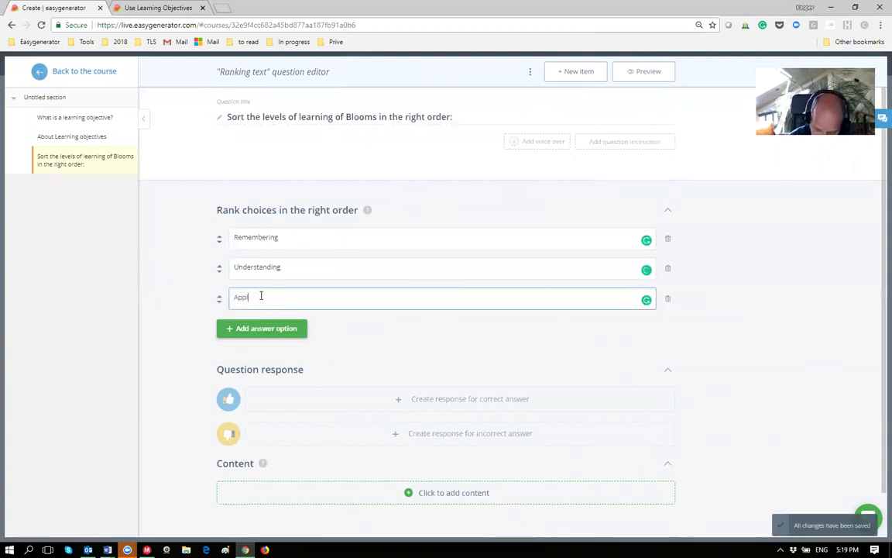
type("ying")
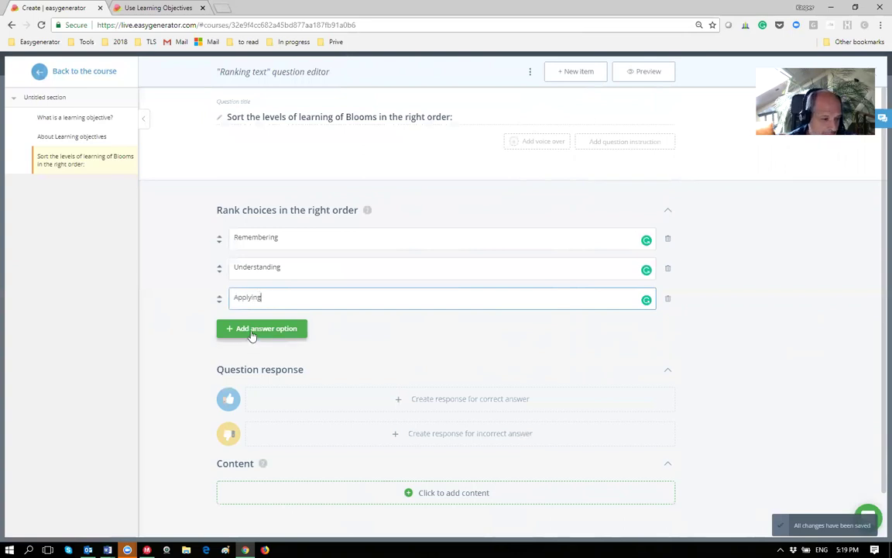
left_click(251, 329)
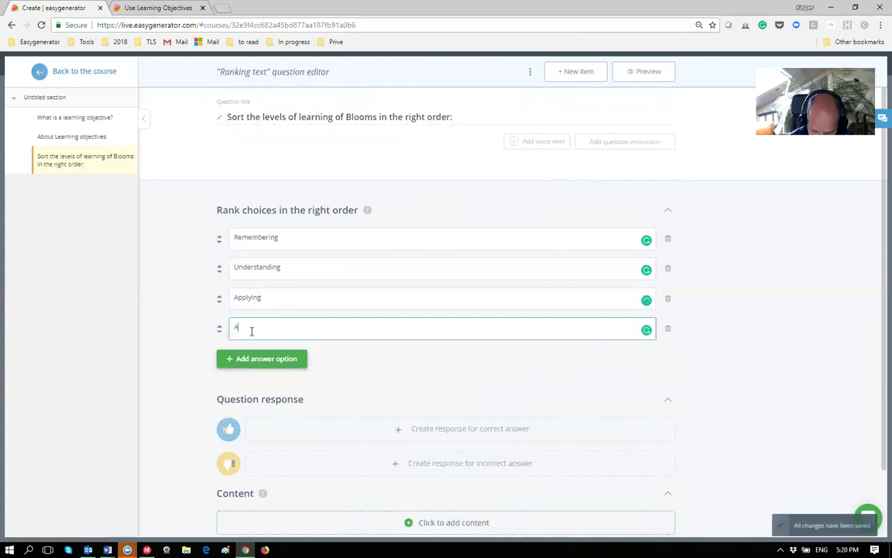
type("Analyzing")
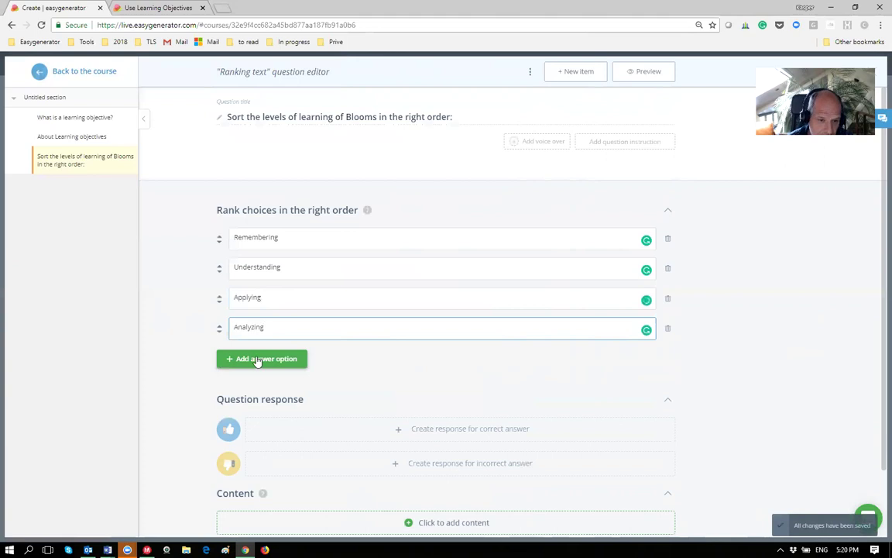
Add "Evaluating" as the fifth ranking choice, correcting its capitalization and spelling.
left_click(267, 361)
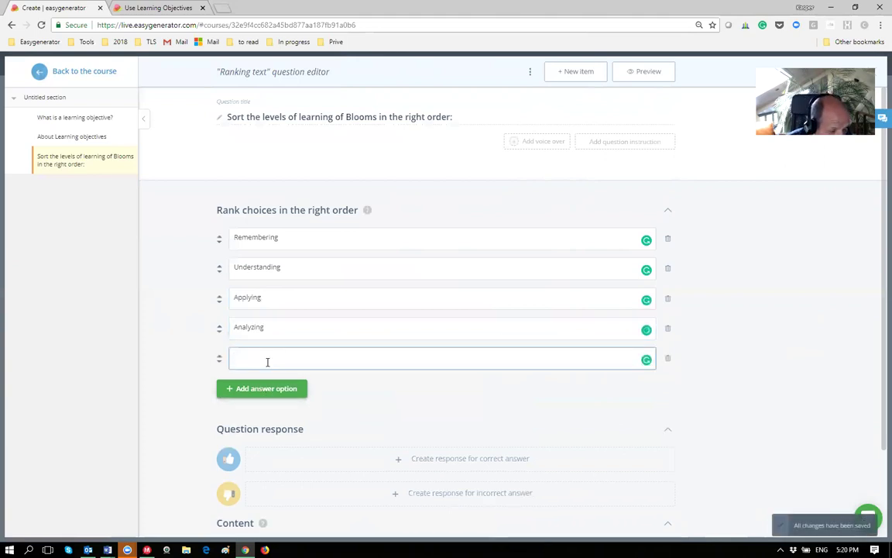
type("eEVALUATING")
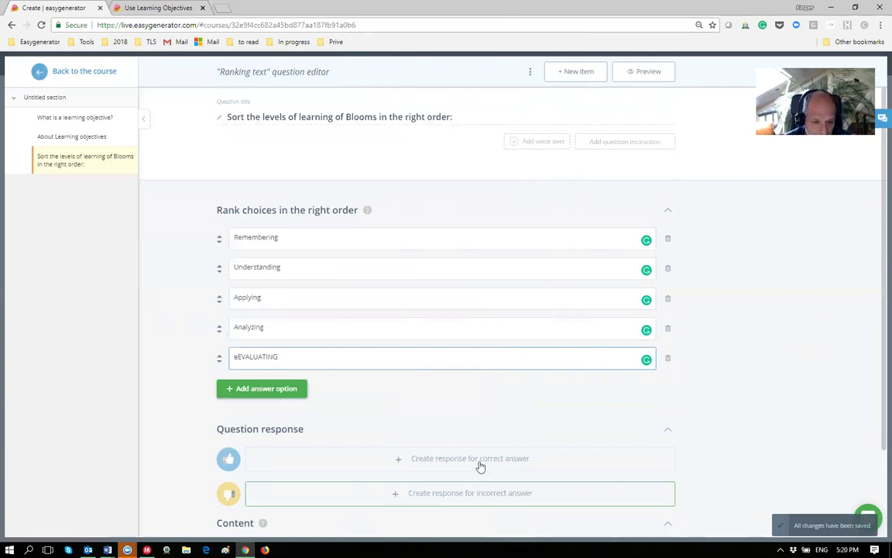
double_click(259, 359)
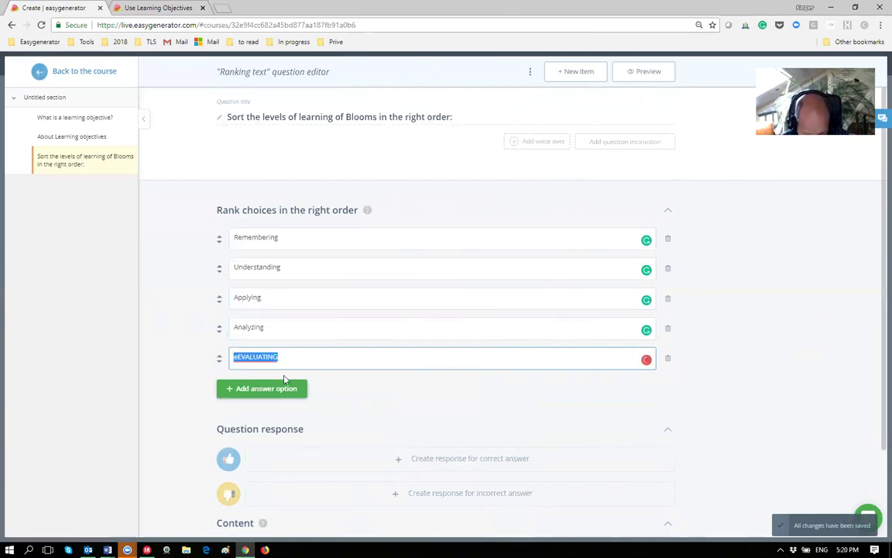
type("Ev")
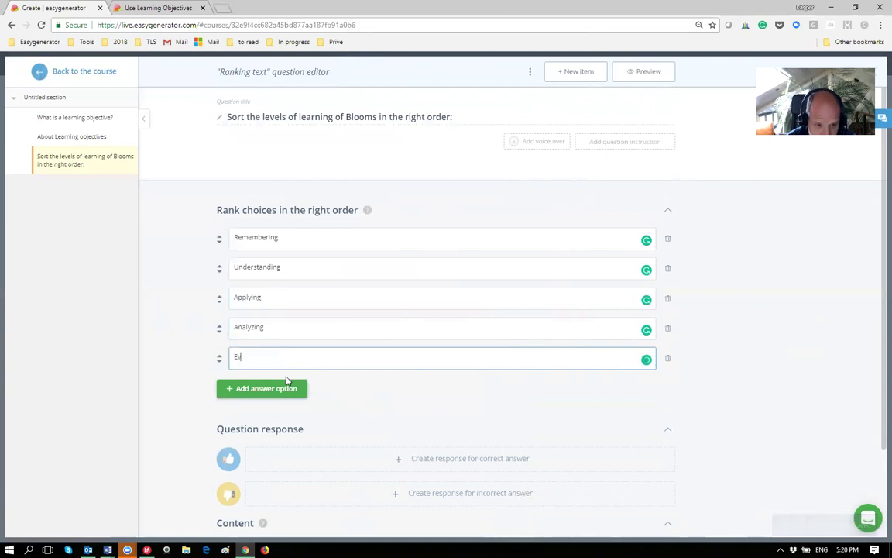
type("aluatimg")
key("BackSpace")
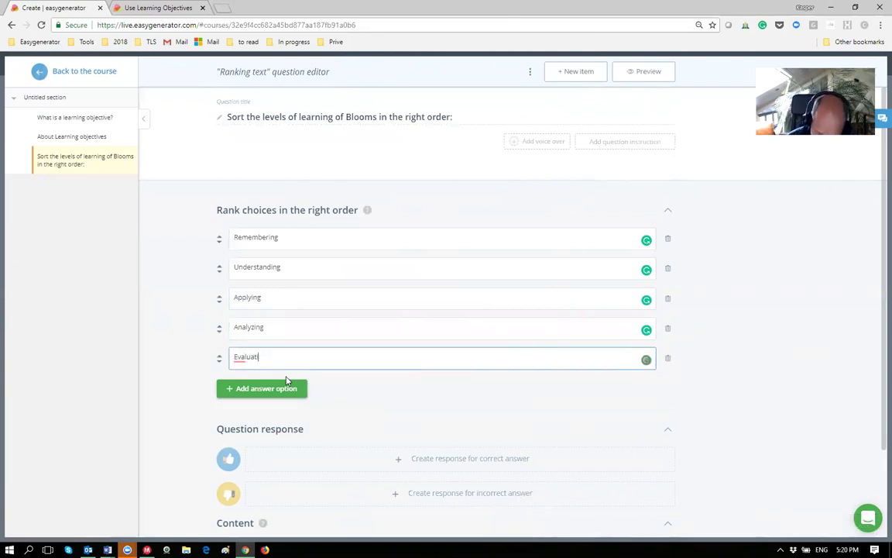
type("ng")
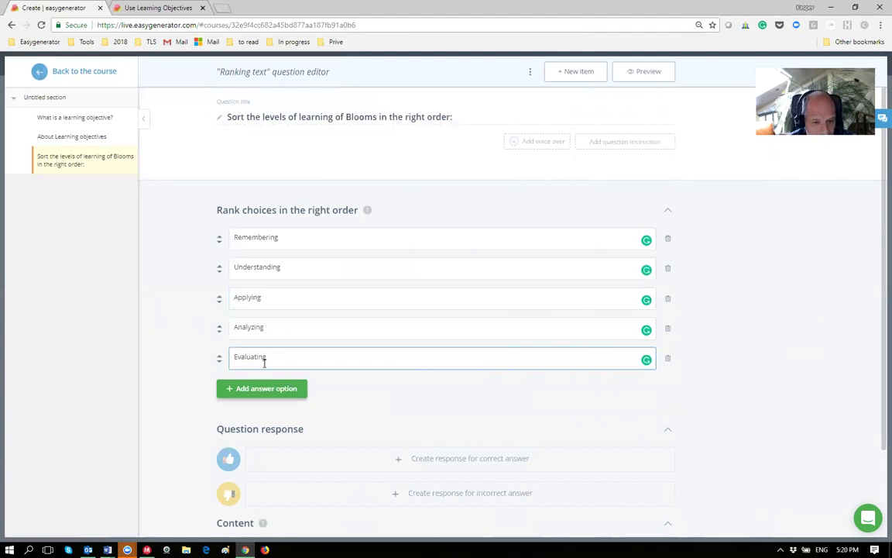
Add "Creating" as the sixth ranking choice and return to the course overview.
left_click(256, 387)
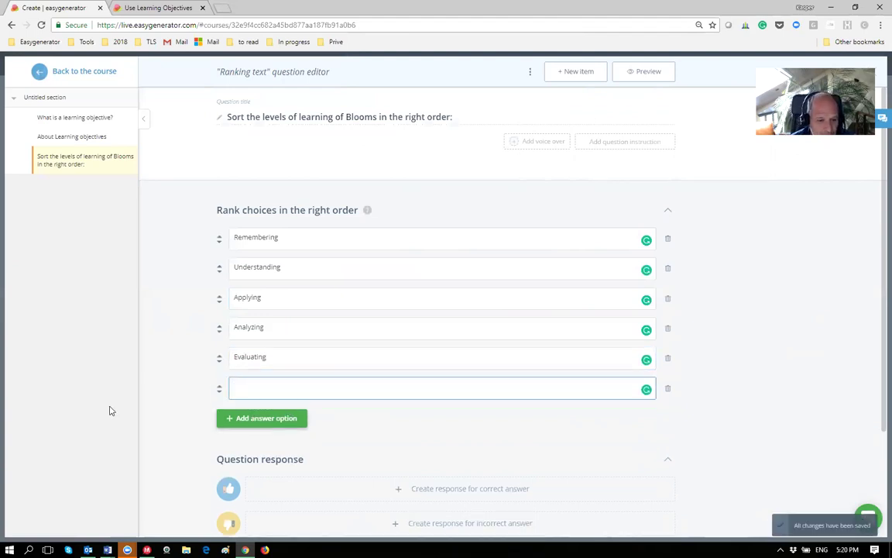
key("alt+Tab")
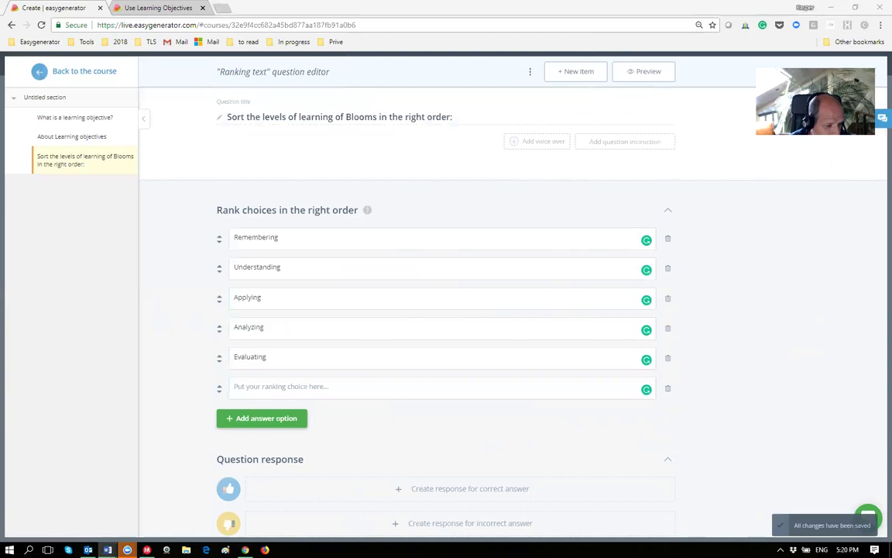
left_click(239, 389)
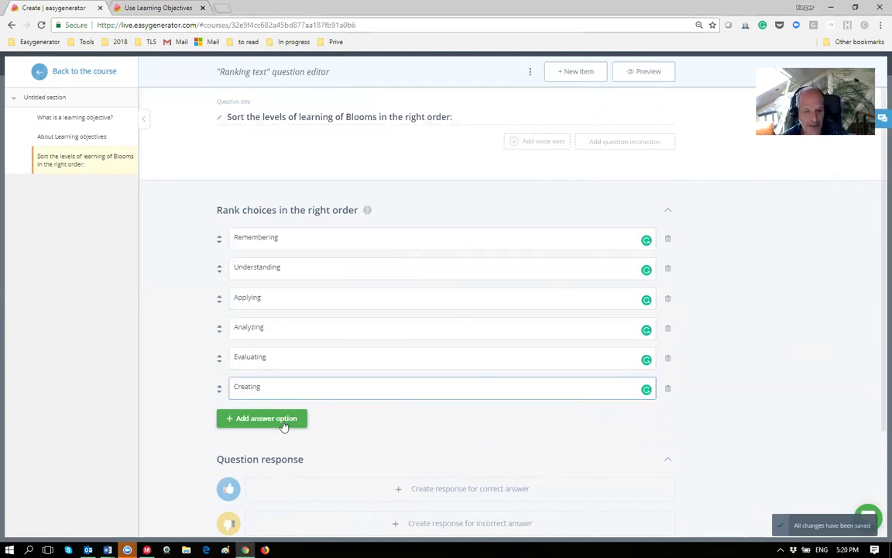
scroll(480, 501, "down", 2)
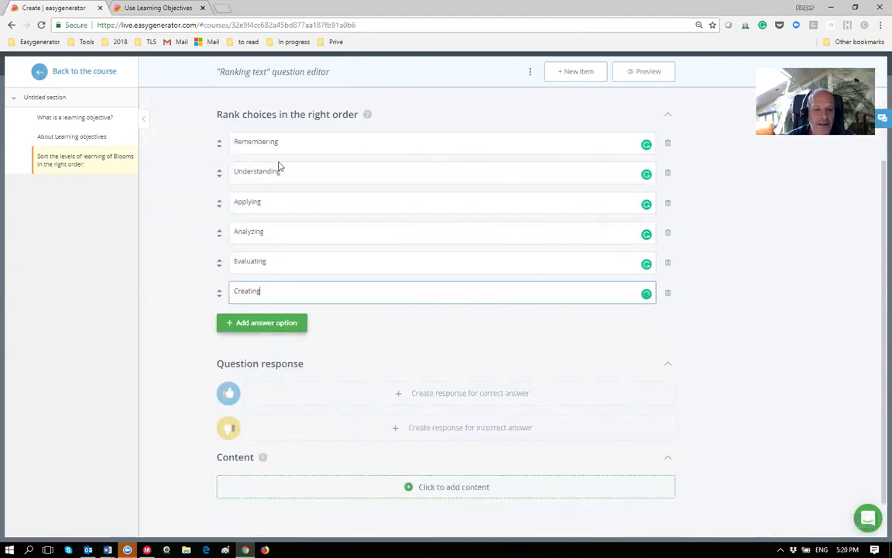
scroll(287, 172, "up", 2)
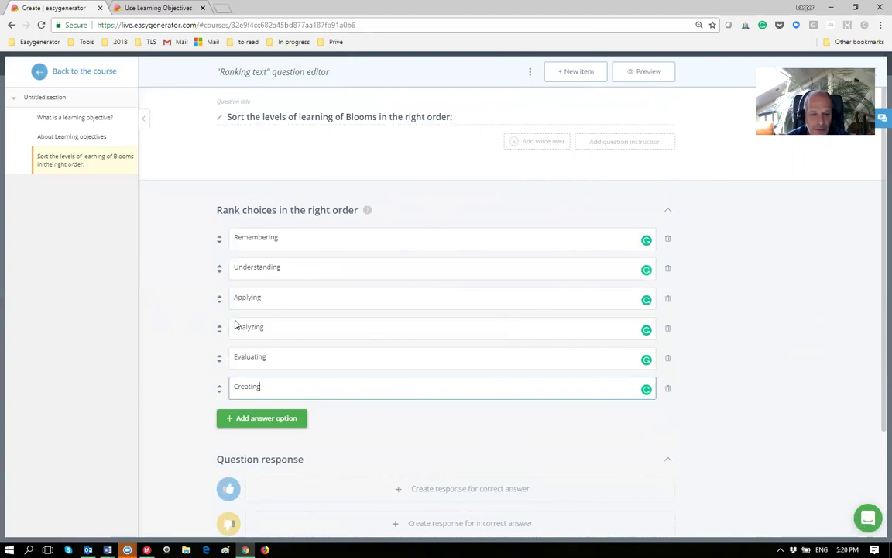
left_click(39, 71)
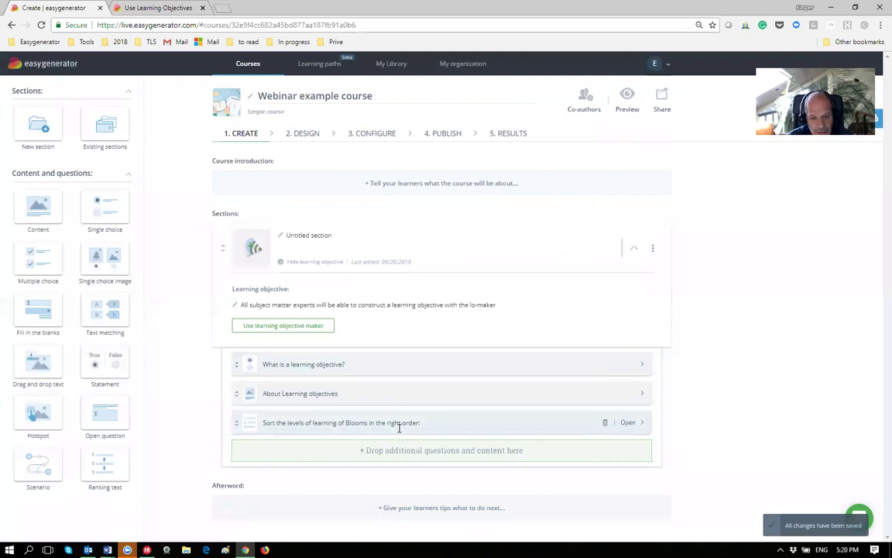
Add a content item titled "Blooms taxonomy" below the ranking question and open it.
left_click_drag(40, 207, 310, 451)
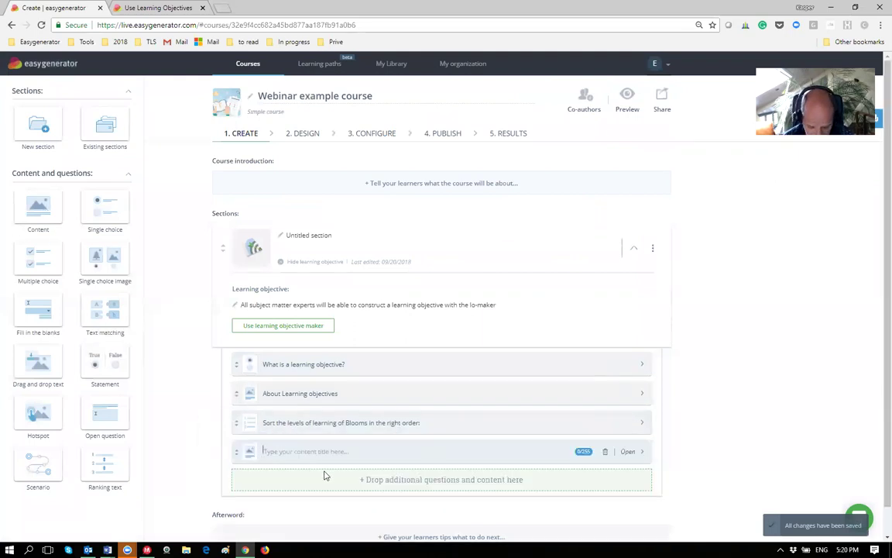
type("Blooms ")
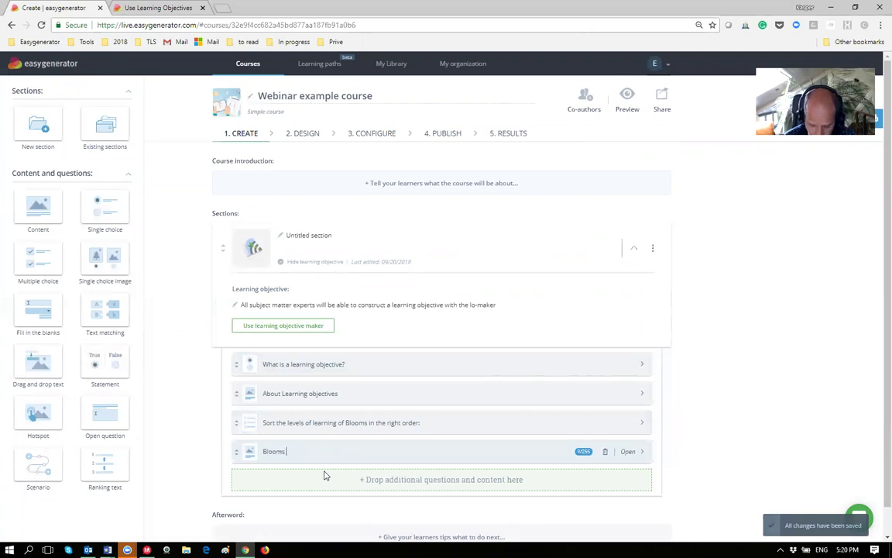
type("taxonomy")
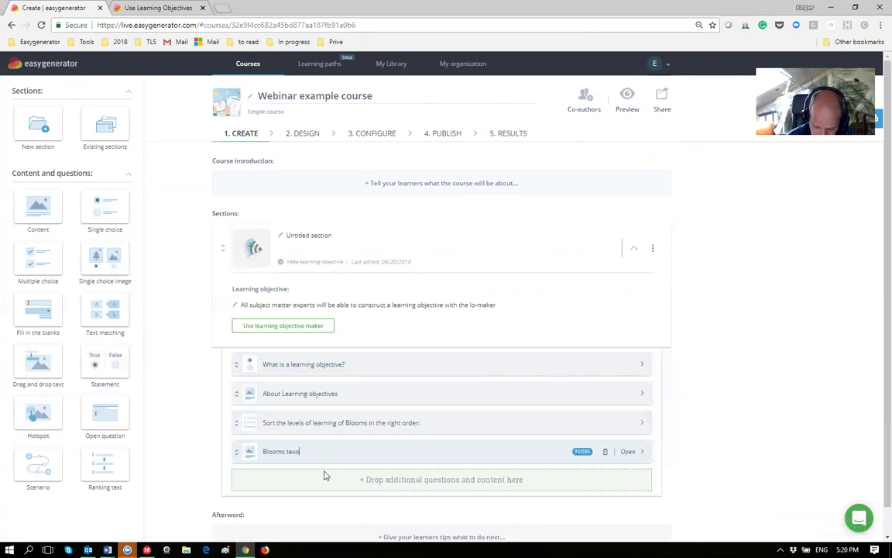
left_click(628, 452)
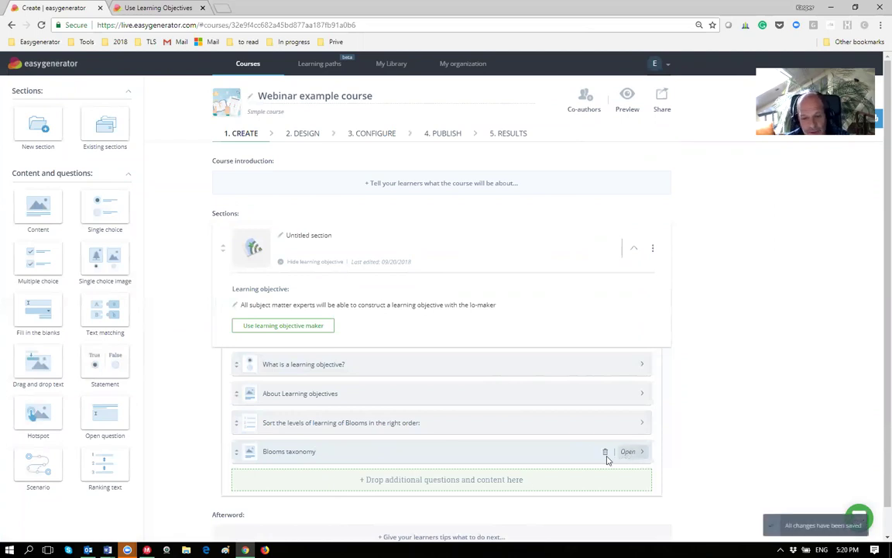
Add a one-column text block to the content item and delete its placeholder heading.
left_click_drag(66, 97, 281, 263)
left_click_drag(426, 295, 195, 229)
left_click(369, 241)
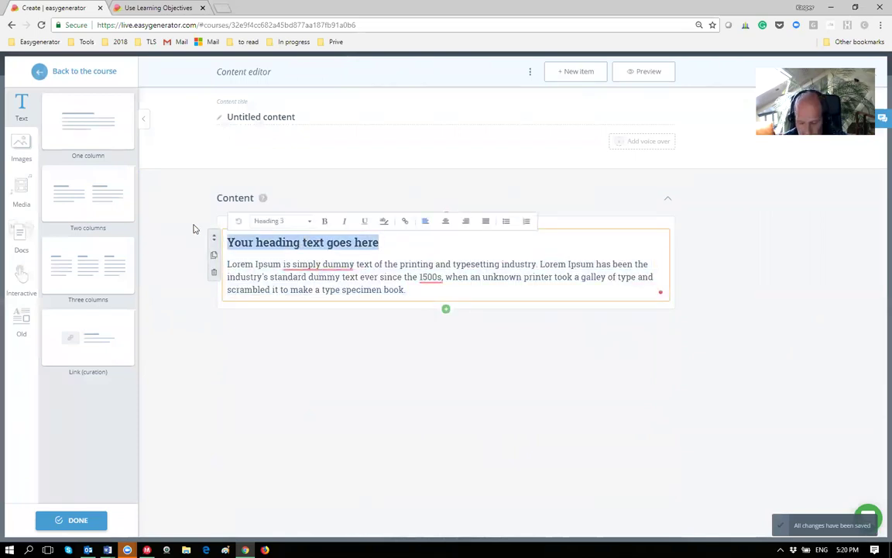
key("BackSpace")
Replace the placeholder paragraph with "wHAT IS IT AND WHY IS THIS IMPORTANT. LEVELS AND THE ORDER" and return to the course overview.
left_click_drag(447, 293, 226, 264)
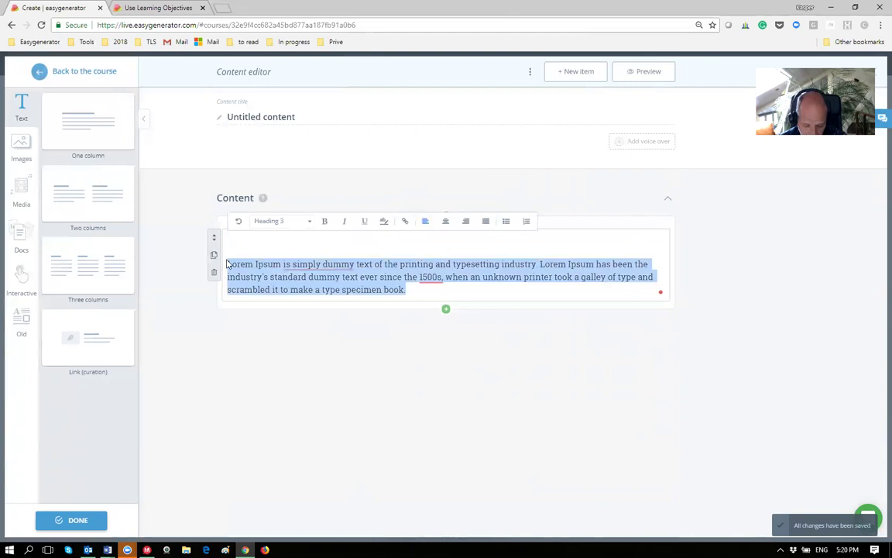
type("SWhat 9is i")
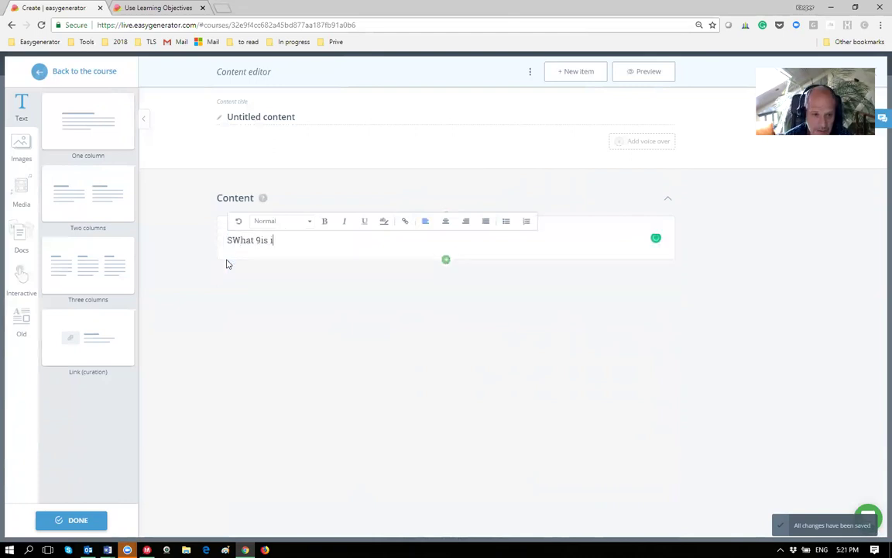
key("BackSpace")
key("BackSpace")
key("BackSpace")
key("BackSpace")
key("BackSpace")
key("BackSpace")
key("BackSpace")
key("BackSpace")
key("BackSpace")
key("BackSpace")
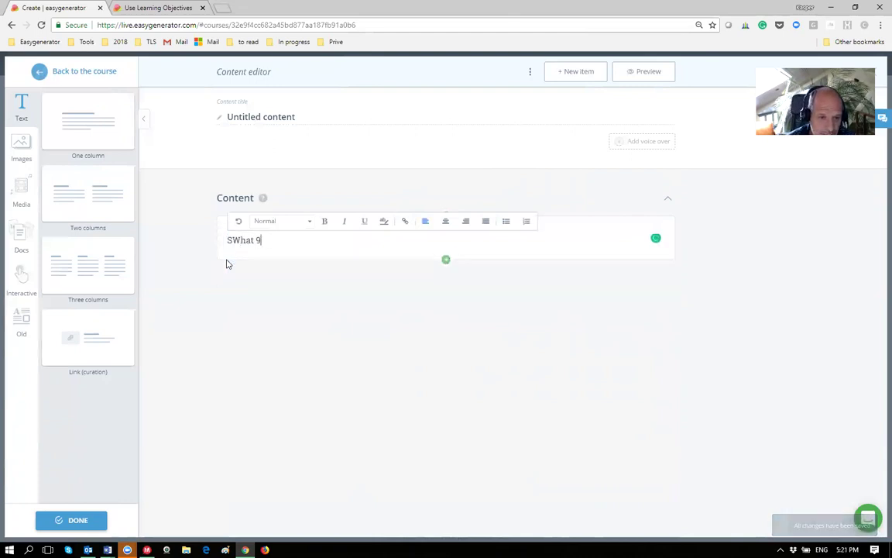
type("wHAT ")
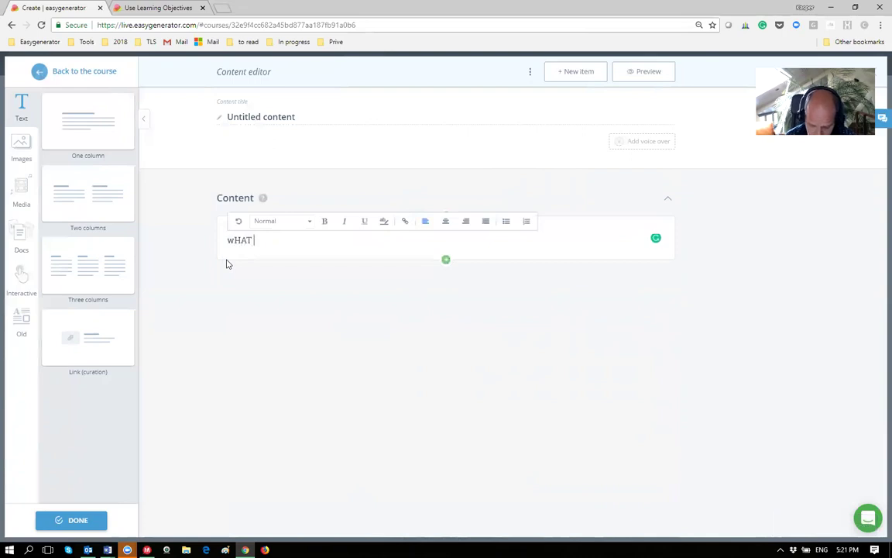
type("IS IT AND WH")
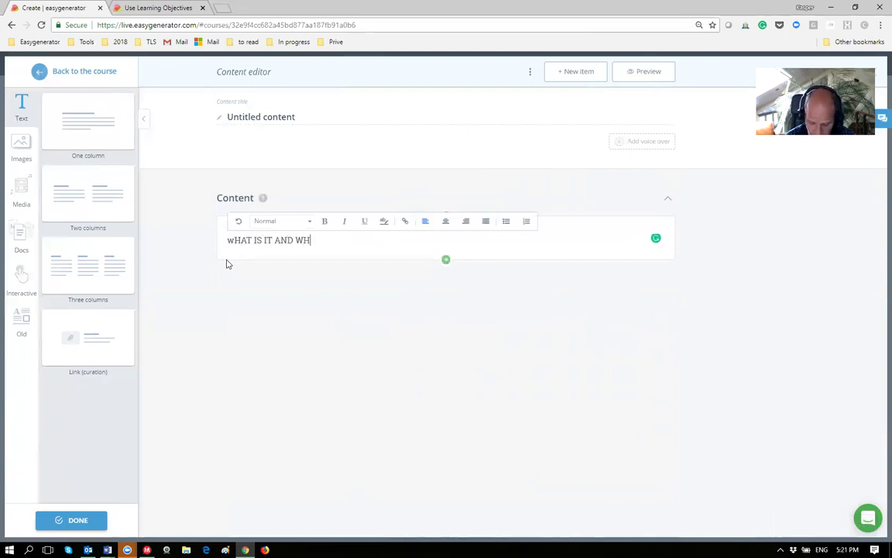
type("Y IS THIS IMPORTANT. LEVELS AND THE ORDER")
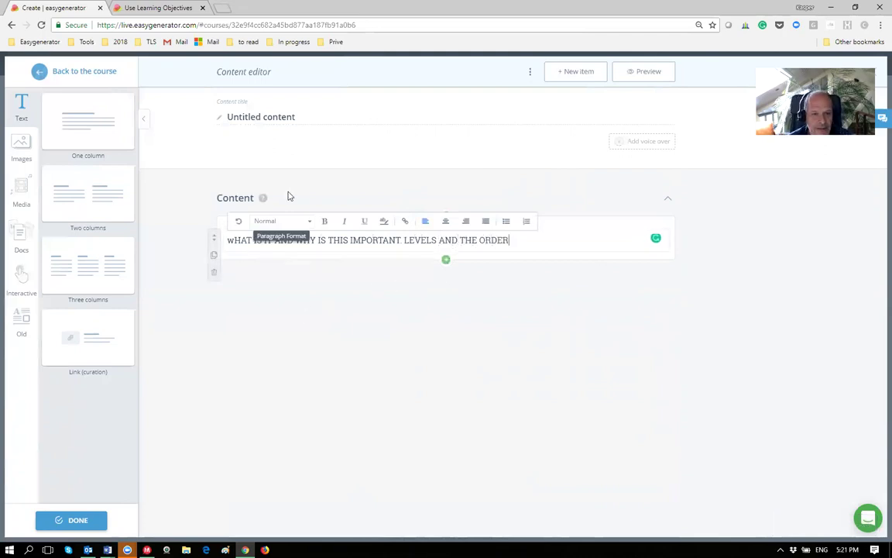
left_click(43, 73)
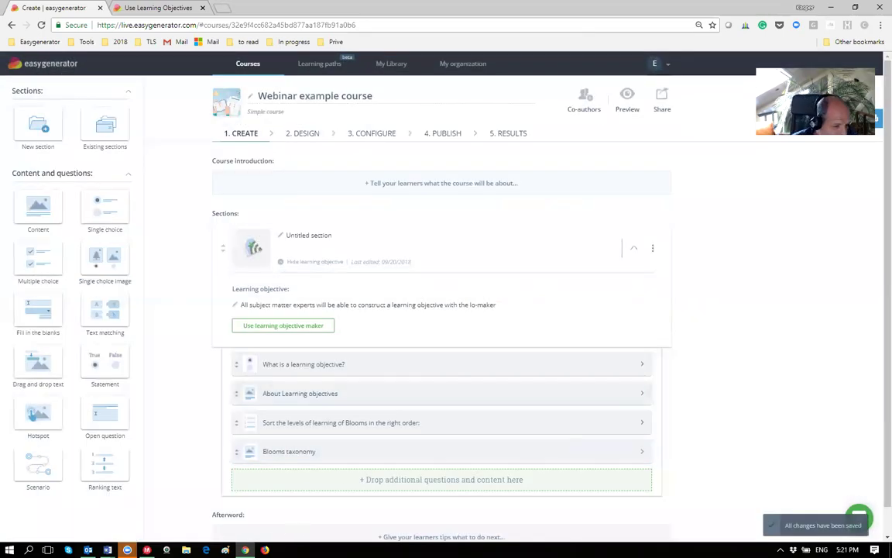
left_click(107, 549)
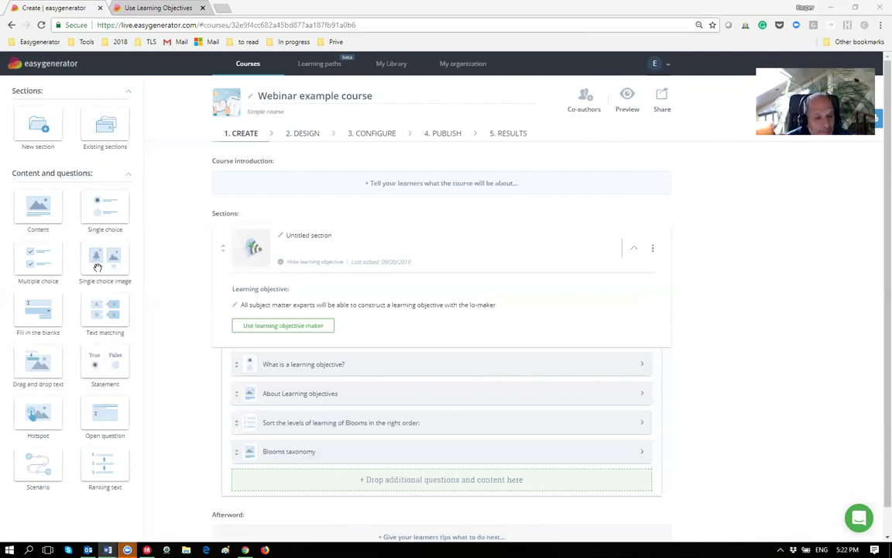
Add a text matching question titled "What is action mapping" below the Blooms taxonomy item and open it.
left_click_drag(86, 239, 260, 480)
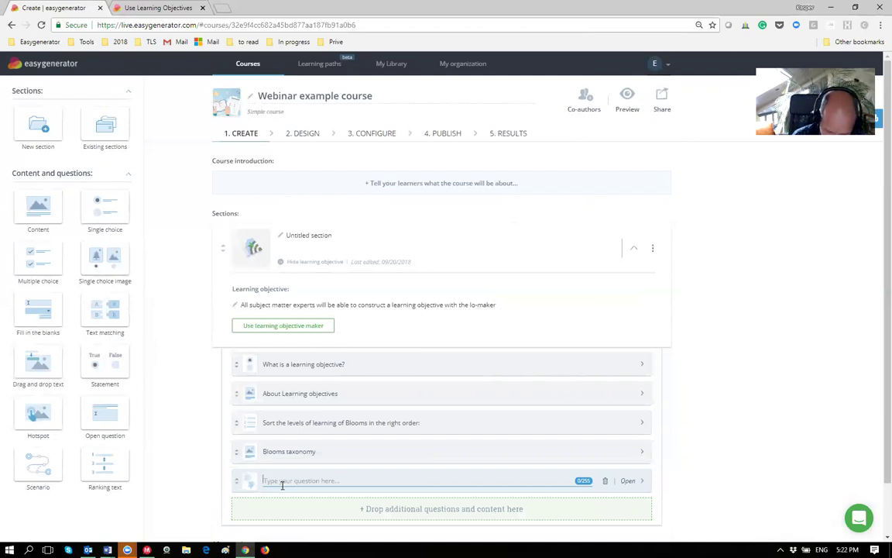
type("What is action mappin")
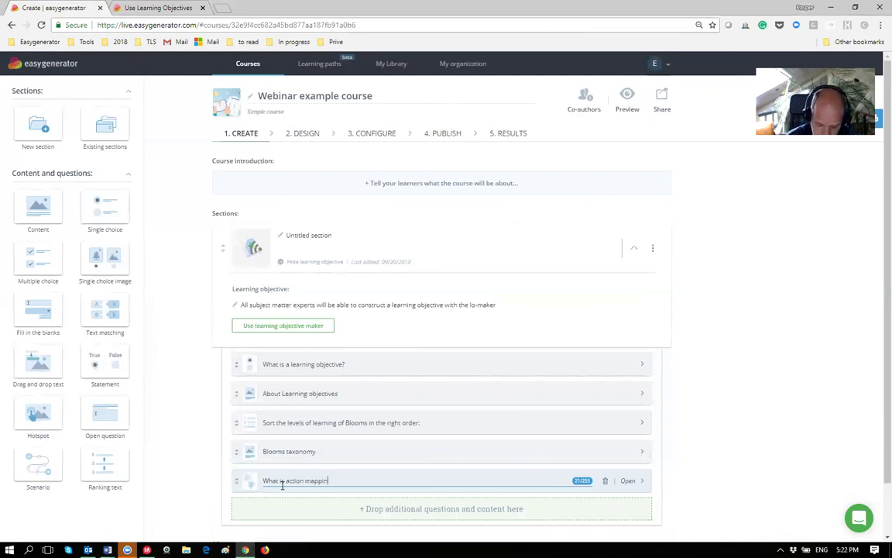
left_click(624, 483)
left_click(624, 483)
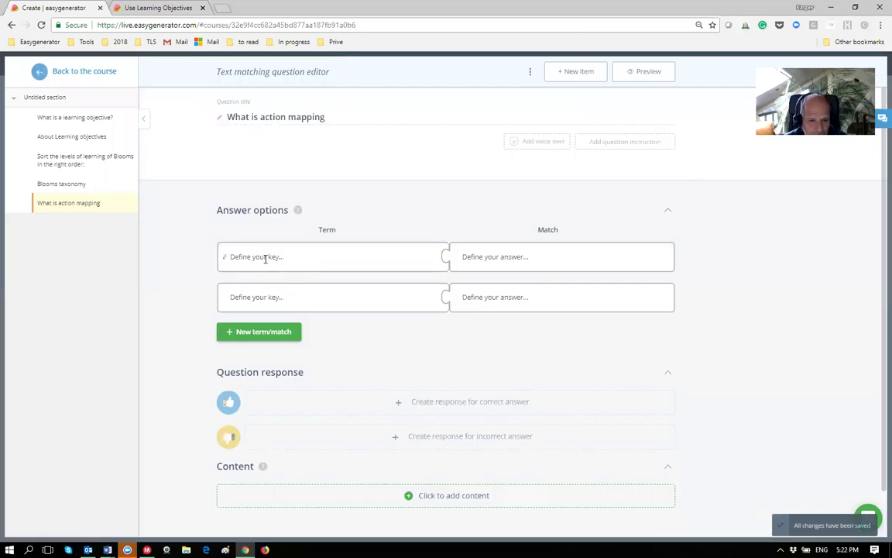
Fill the first answer pair with the term "Action mapping" and the match "actionalable lo".
left_click(265, 259)
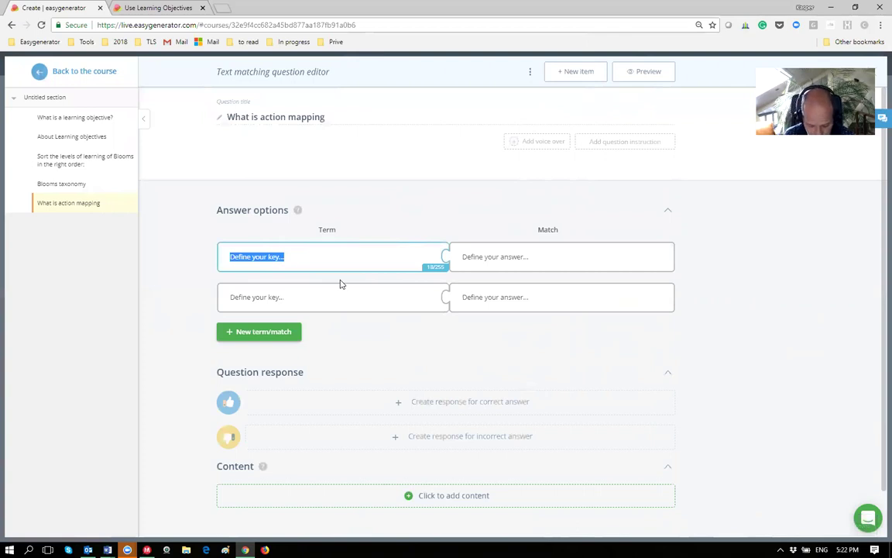
type("Act")
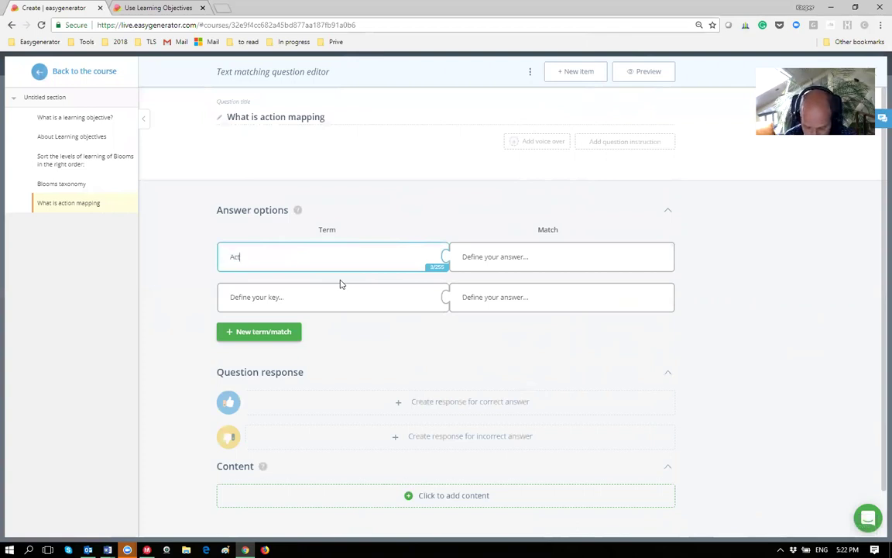
type("ion mapping")
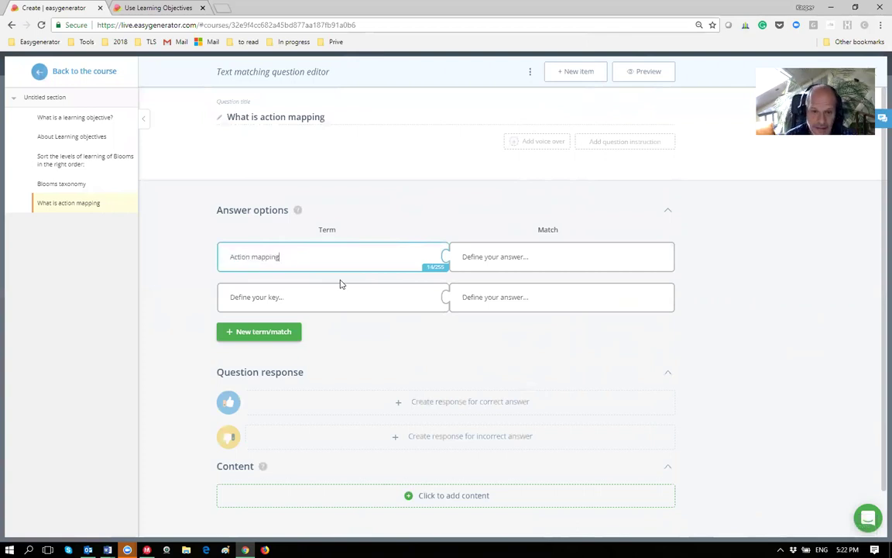
left_click(484, 261)
type("ac")
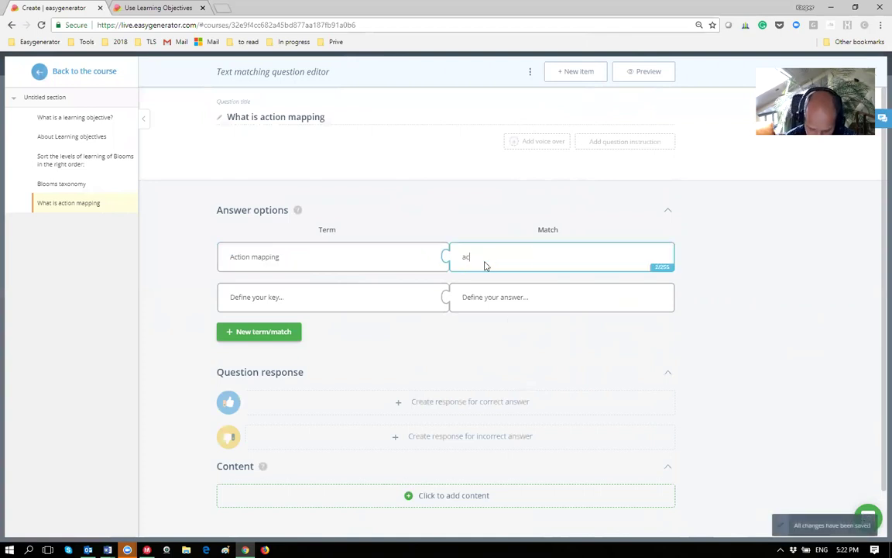
type("tionalable lo")
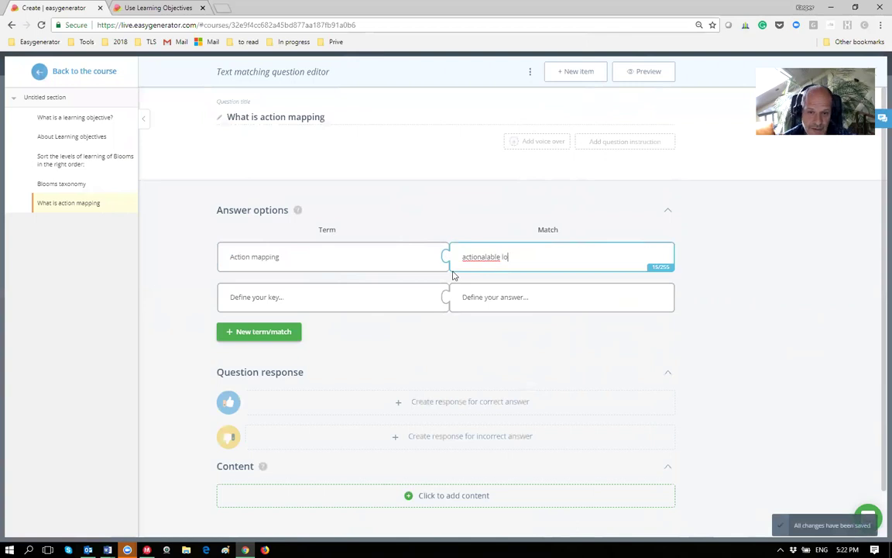
Fill the second answer pair with the term "b" and the match "1", and add a blank third pair.
left_click(299, 297)
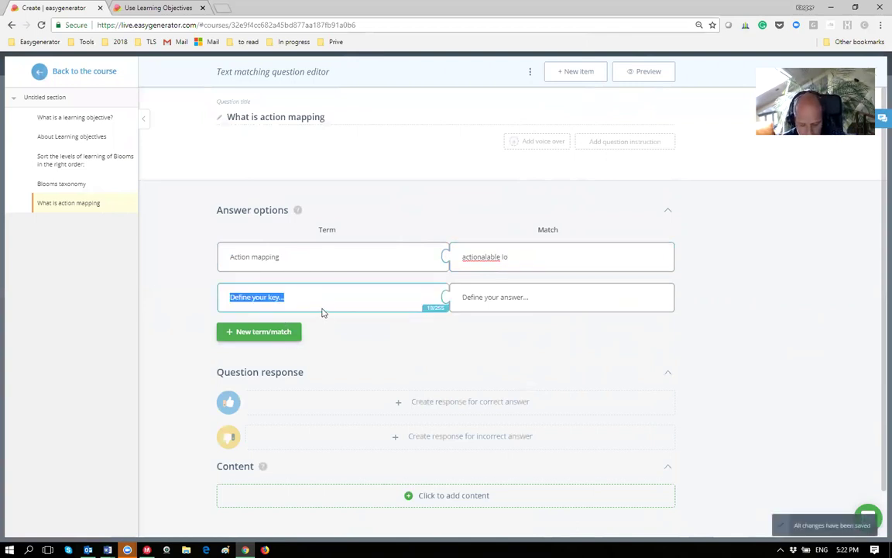
type("b")
left_click(543, 306)
type("1")
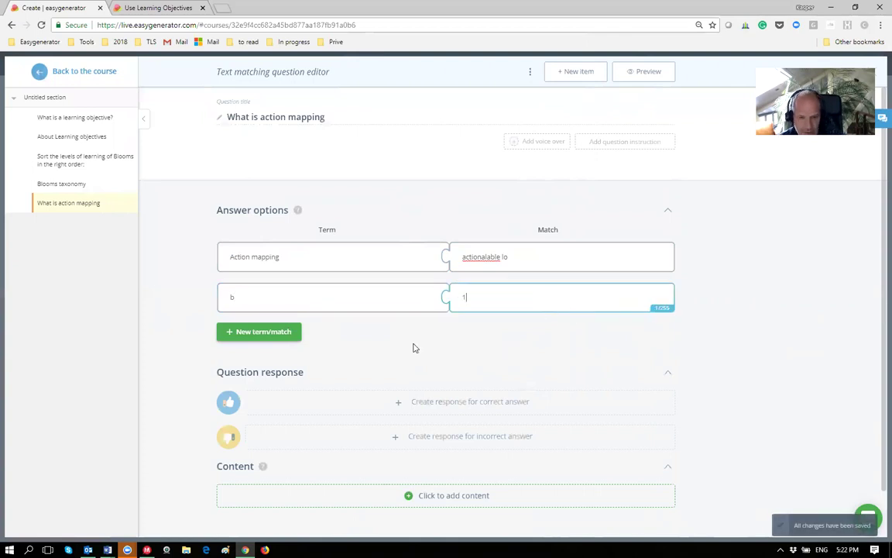
left_click(278, 334)
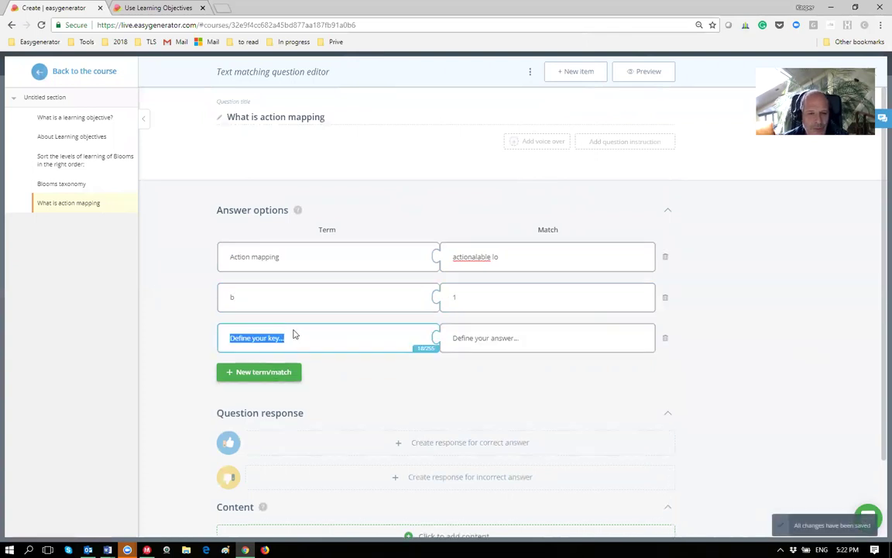
left_click(102, 166)
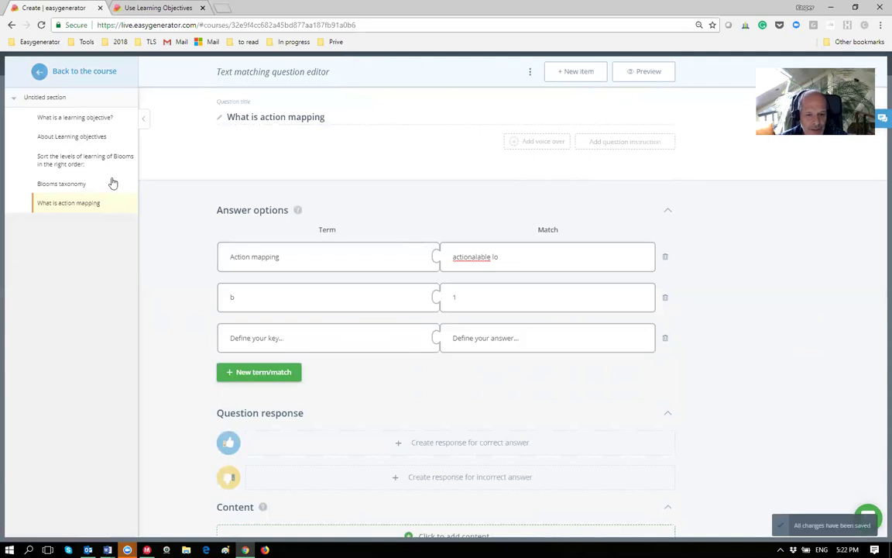
Back in the course overview, add a content item above the action mapping question, title it "Acdtion mapping" and open it.
left_click_drag(50, 216, 286, 508)
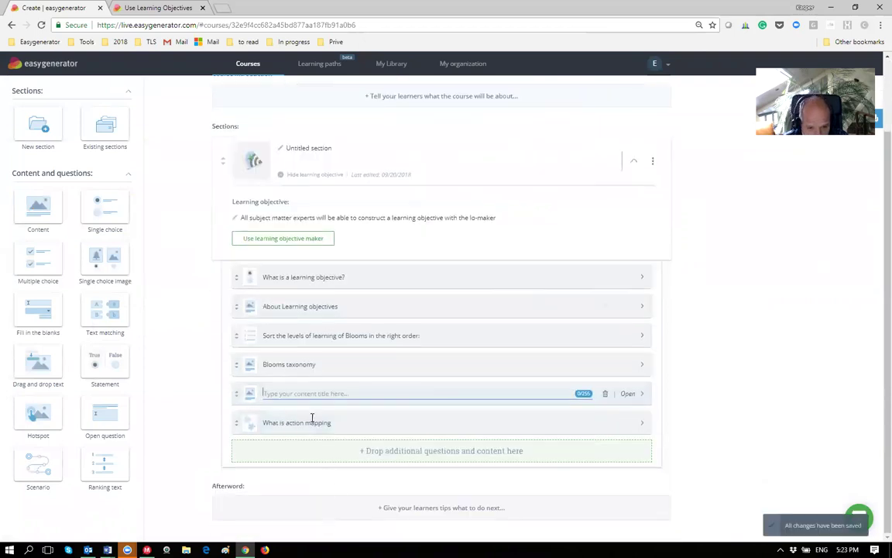
left_click_drag(243, 393, 257, 424)
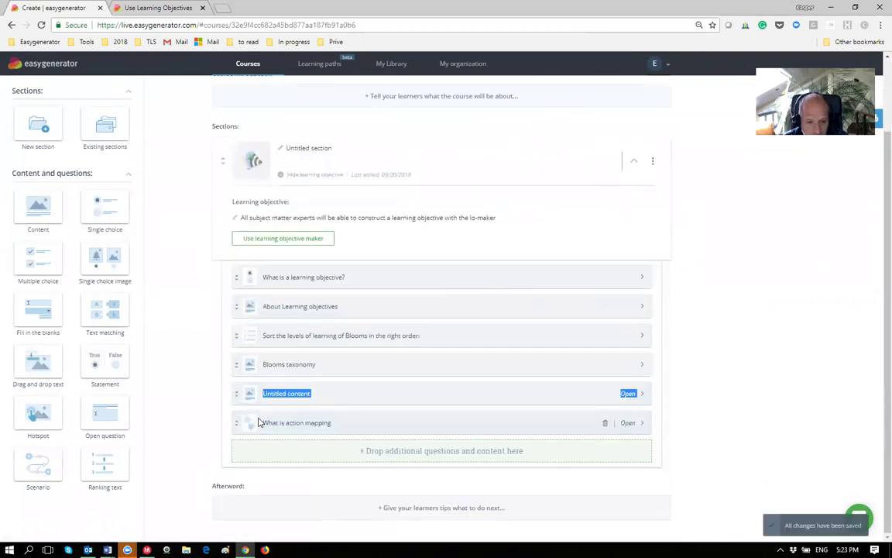
left_click(332, 393)
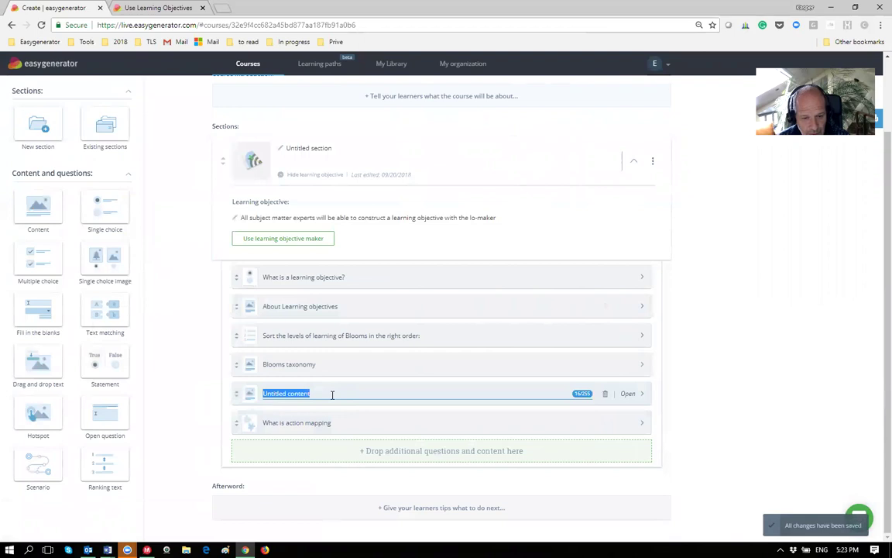
type("Acdtion mapping")
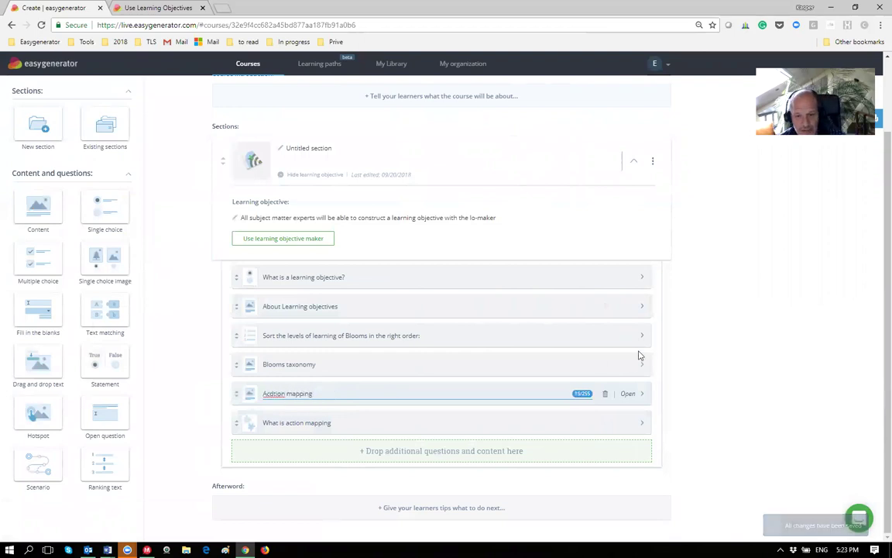
left_click(627, 395)
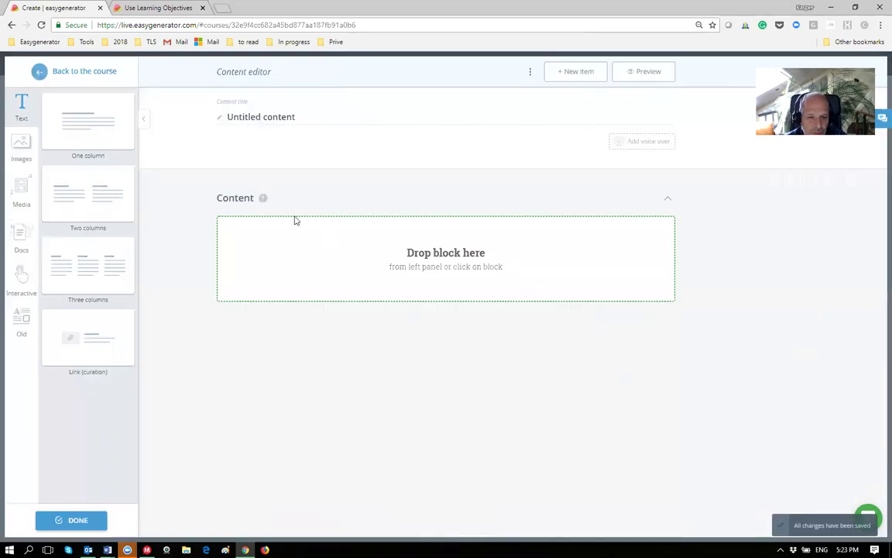
Add a one-column text block to the content item and replace all its placeholder text with "cathy moore".
left_click_drag(71, 106, 255, 252)
left_click(408, 273)
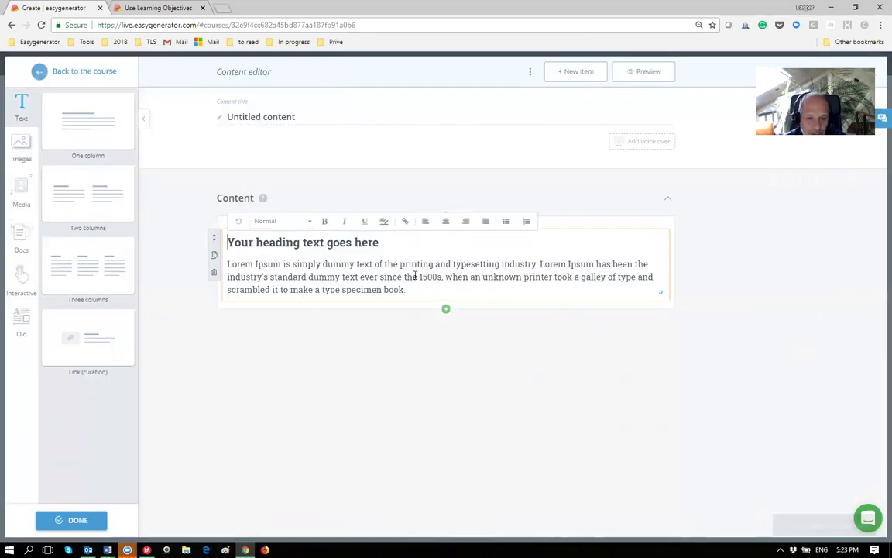
key("ctrl+a")
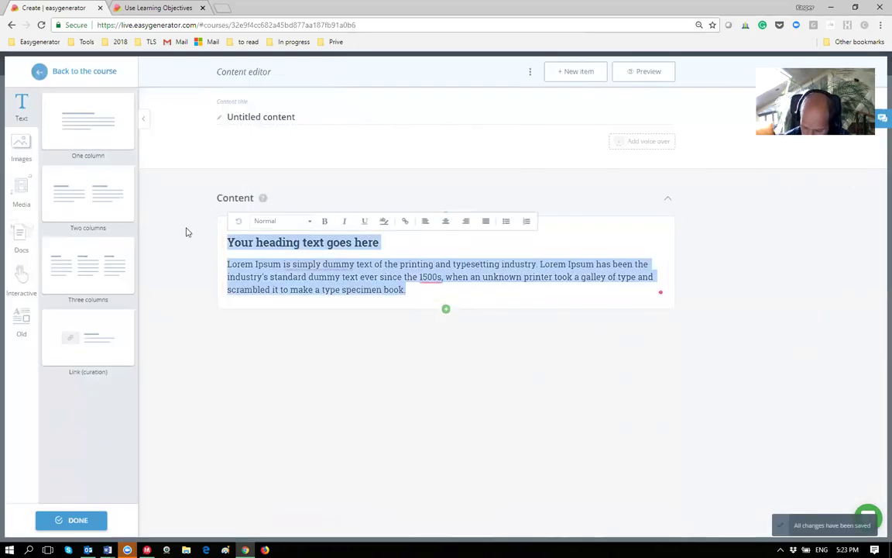
key("BackSpace")
type("cathy moore")
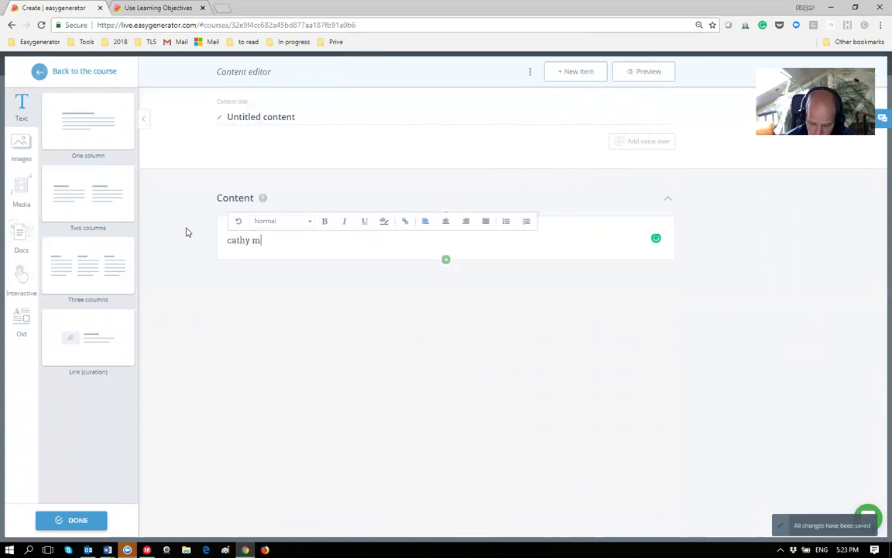
left_click(283, 294)
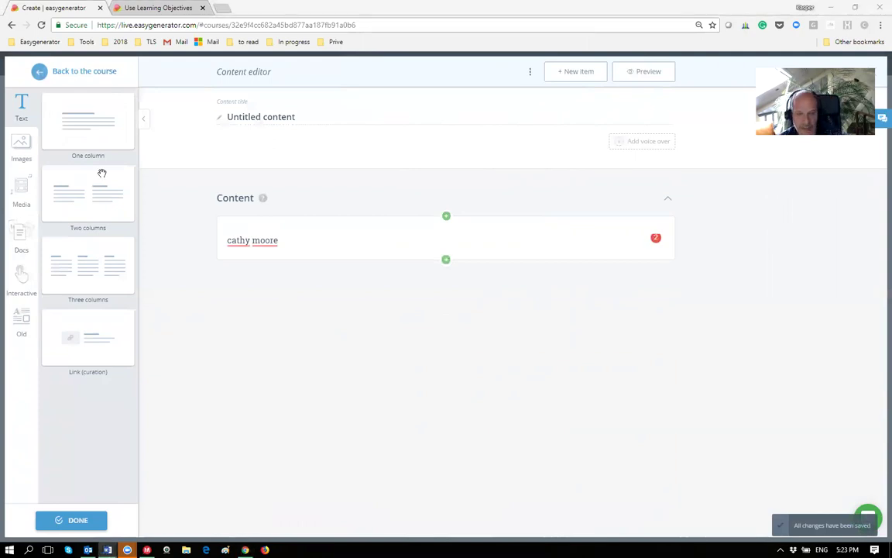
left_click(223, 9)
type("http://blog.cathy-moore.com/2008/05/be-an-elearning-action-hero/")
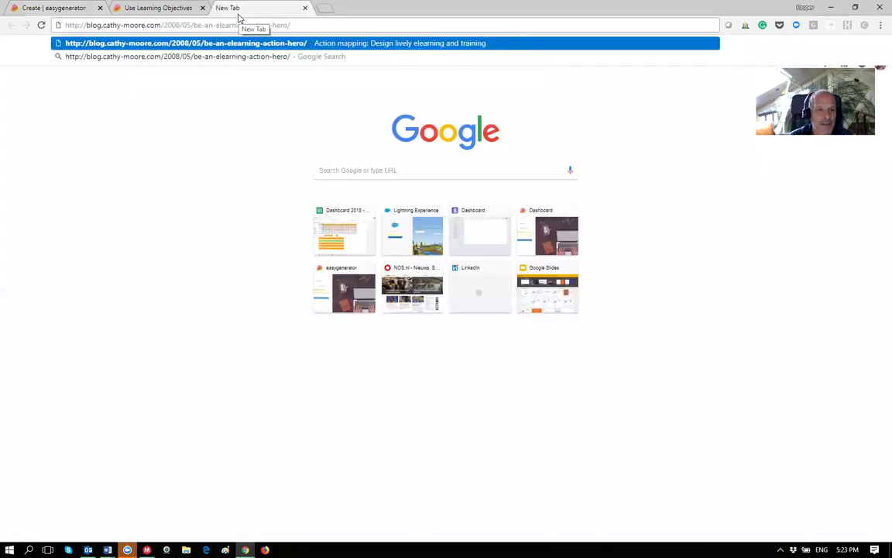
key("Return")
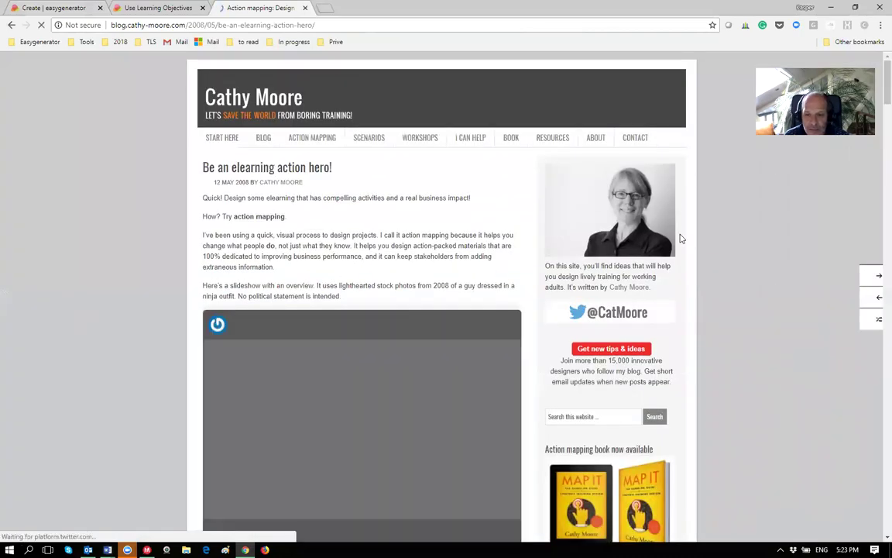
scroll(533, 313, "down", 3)
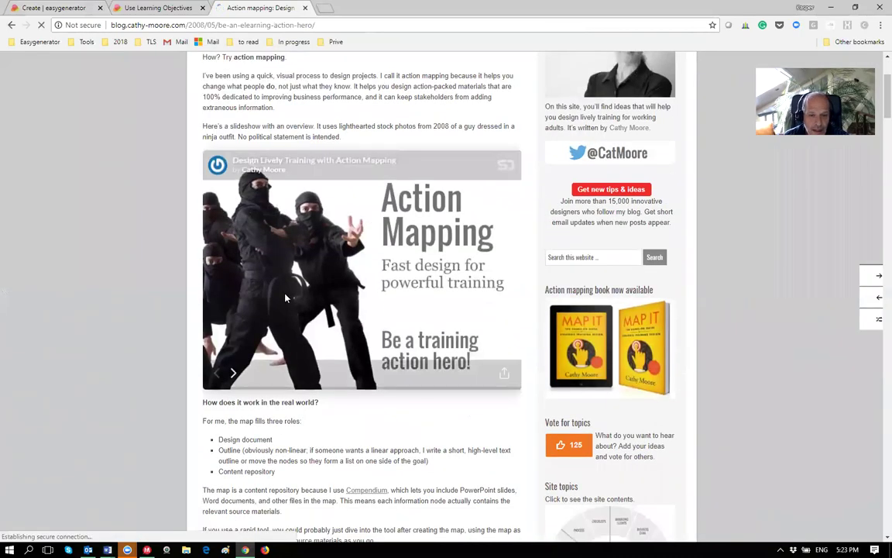
left_click(233, 374)
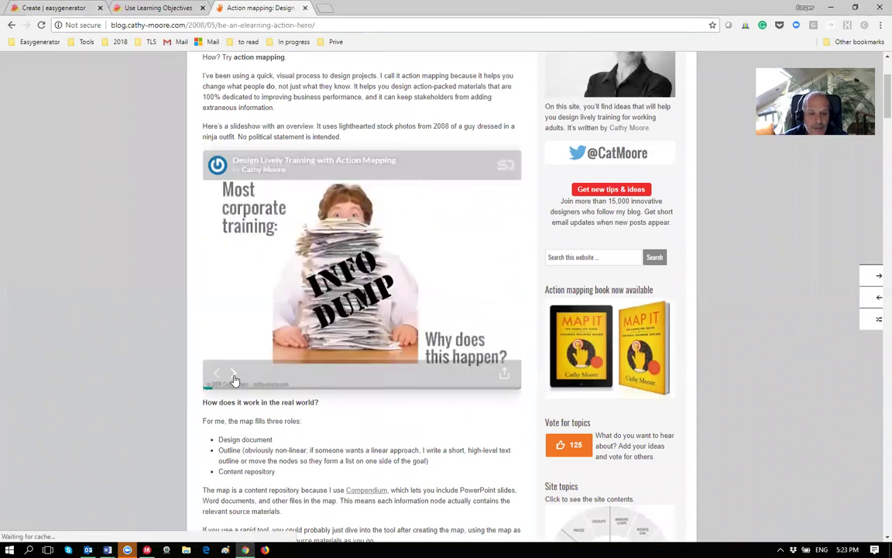
left_click(234, 376)
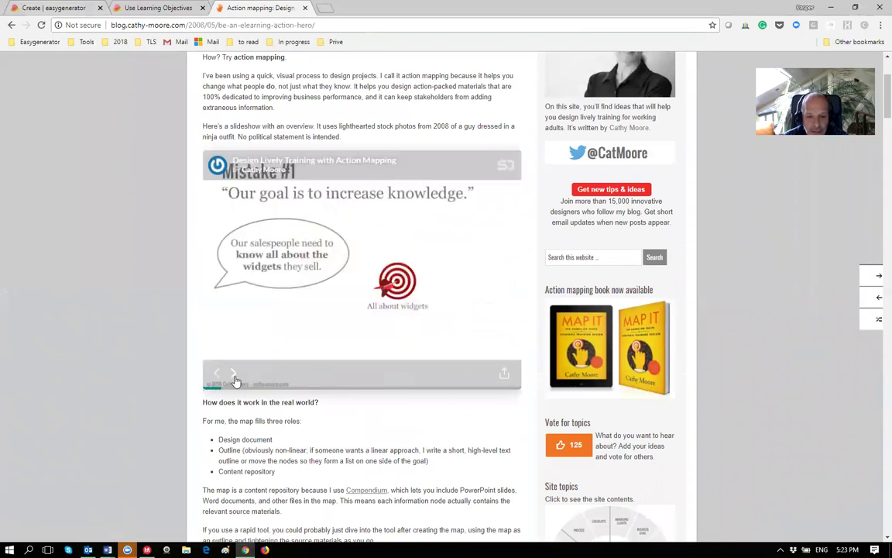
left_click(234, 375)
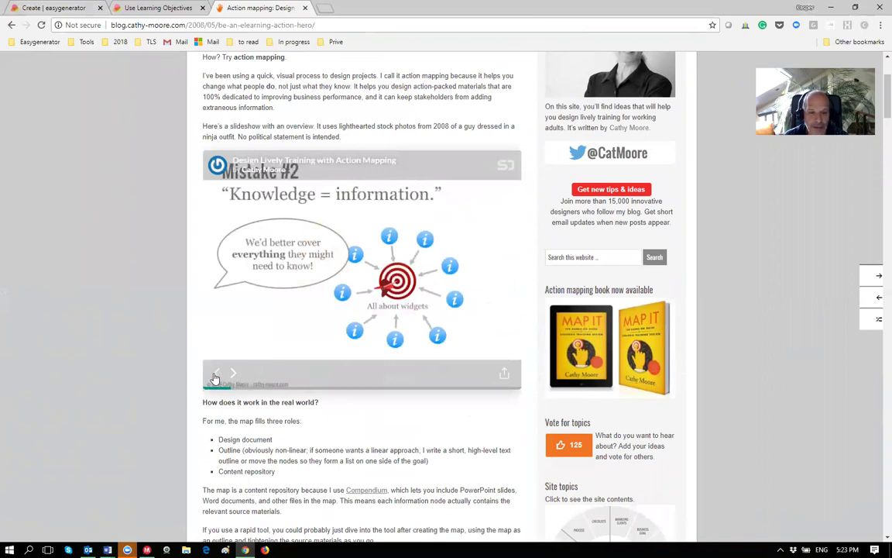
left_click(216, 377)
left_click(216, 376)
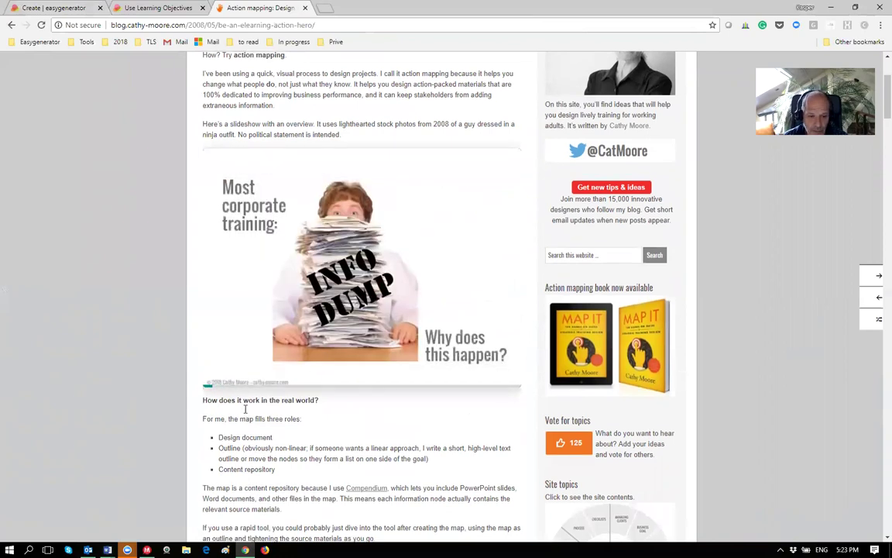
scroll(229, 287, "up", 1)
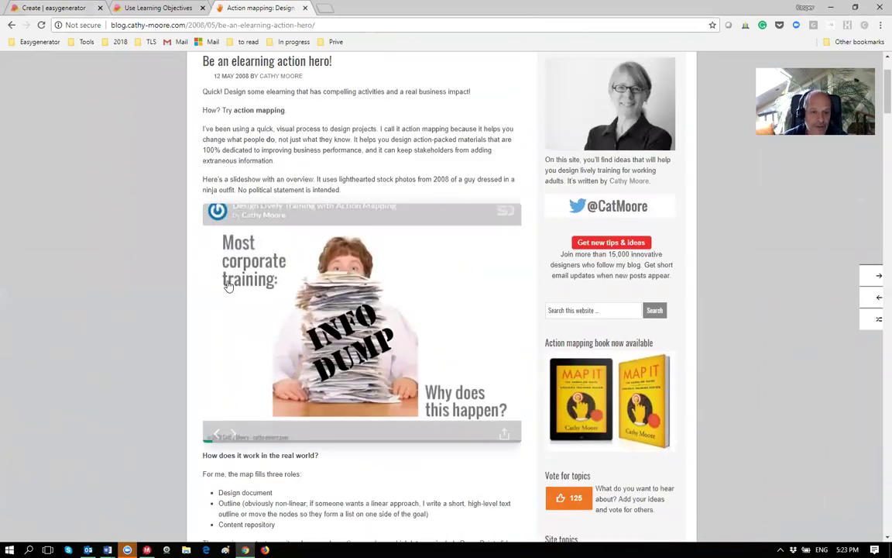
left_click(49, 8)
left_click_drag(85, 339, 275, 316)
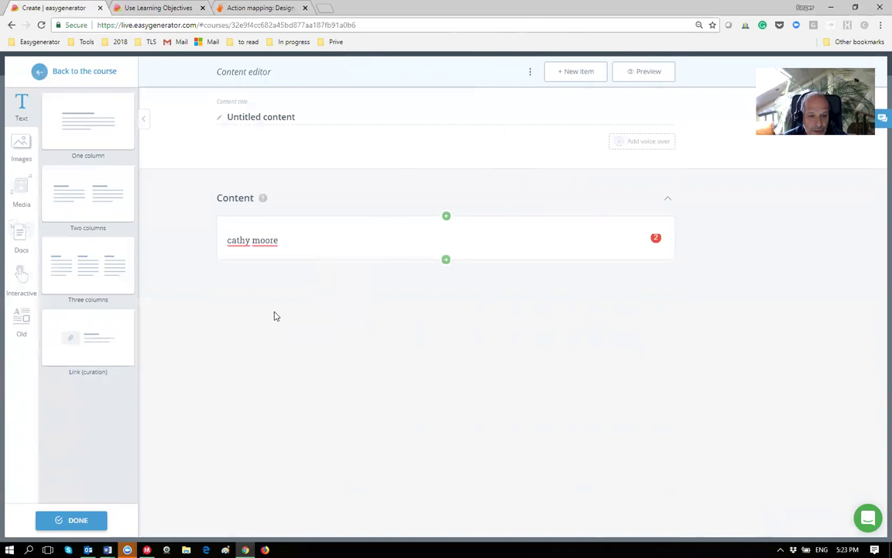
left_click_drag(79, 340, 321, 261)
left_click(282, 281)
left_click(370, 360)
type("http://blog.cathy-moore.com/2008/05/be-an-elearning-action-mapper/")
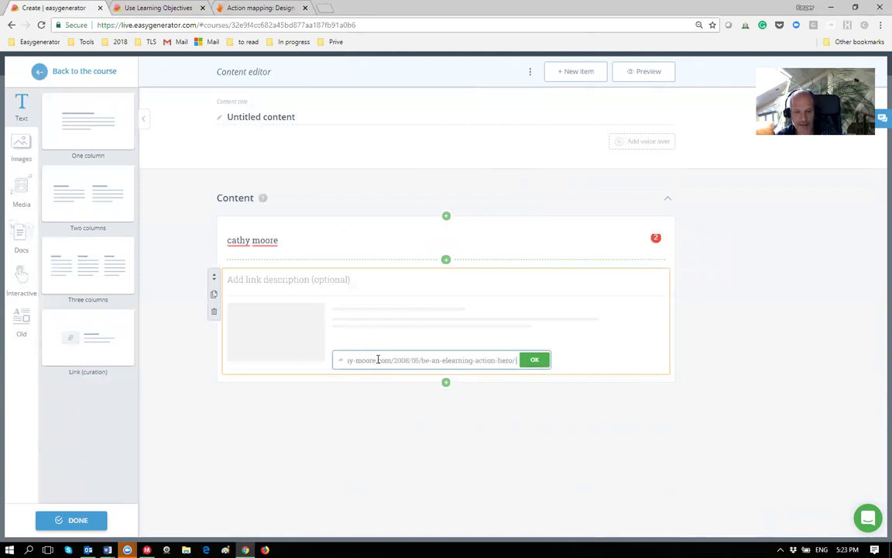
left_click(533, 360)
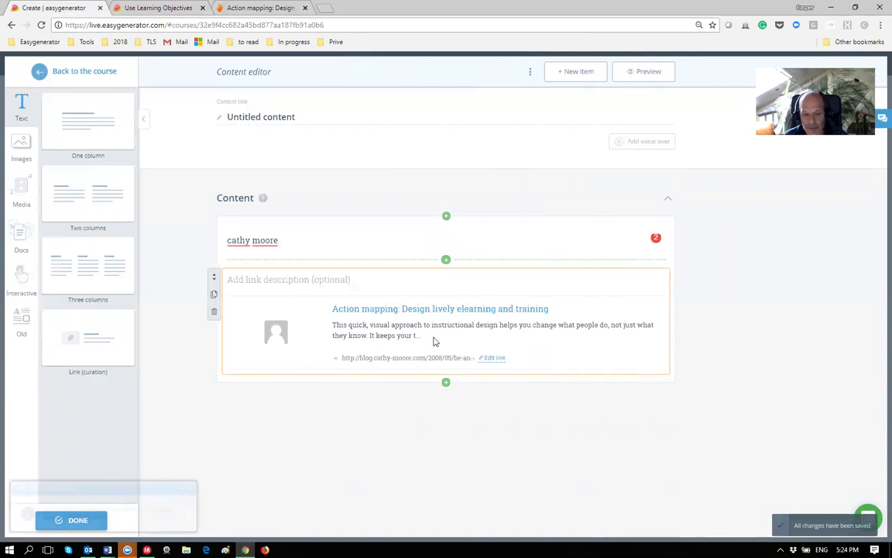
Remove the thumbnail from the action mapping link block and enter the link description "The theory of catho Moore explained".
mouse_move(281, 347)
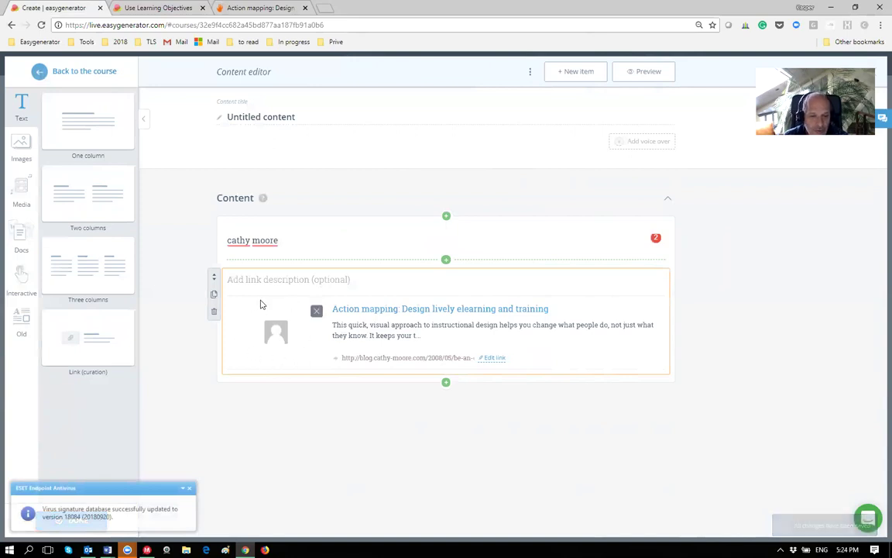
left_click(316, 310)
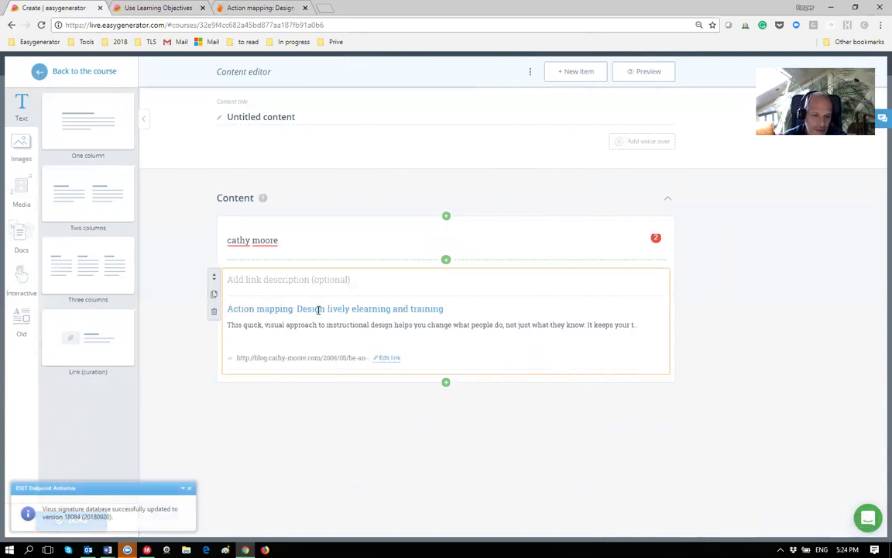
left_click(276, 281)
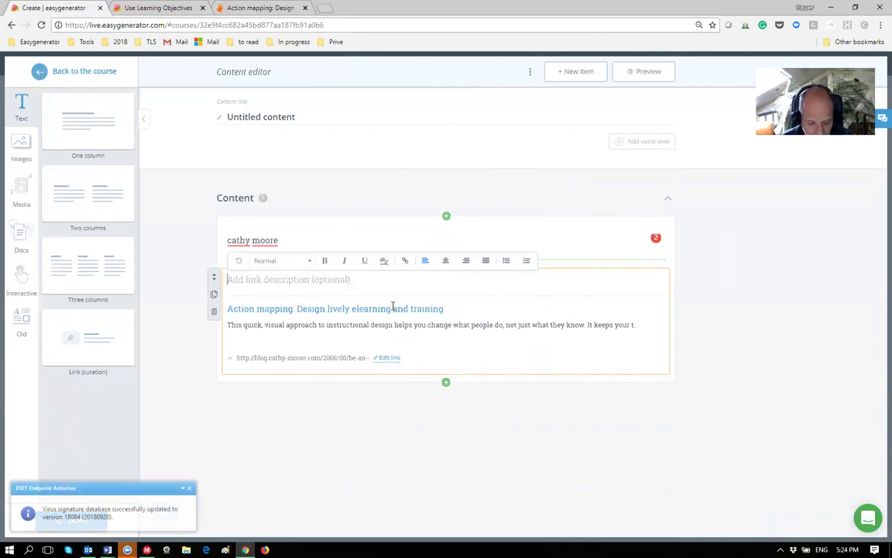
type("The theor")
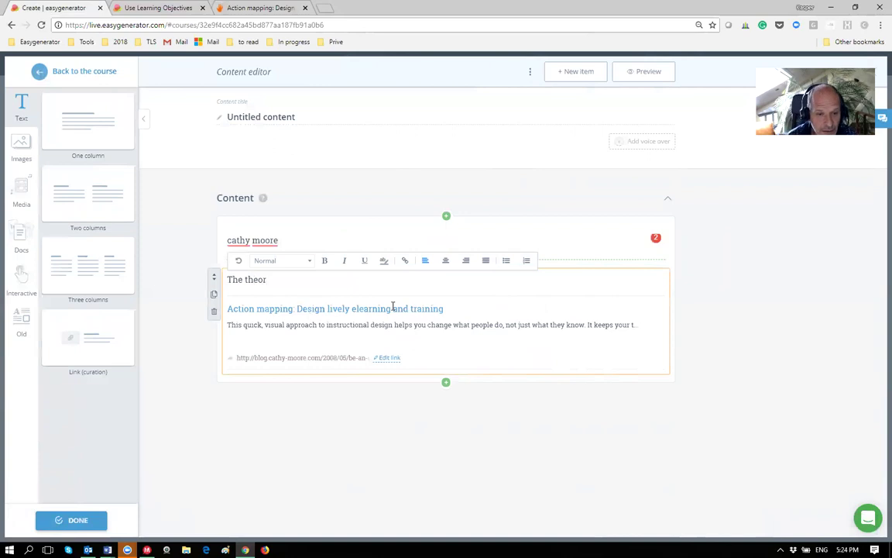
type("y of catho Moor")
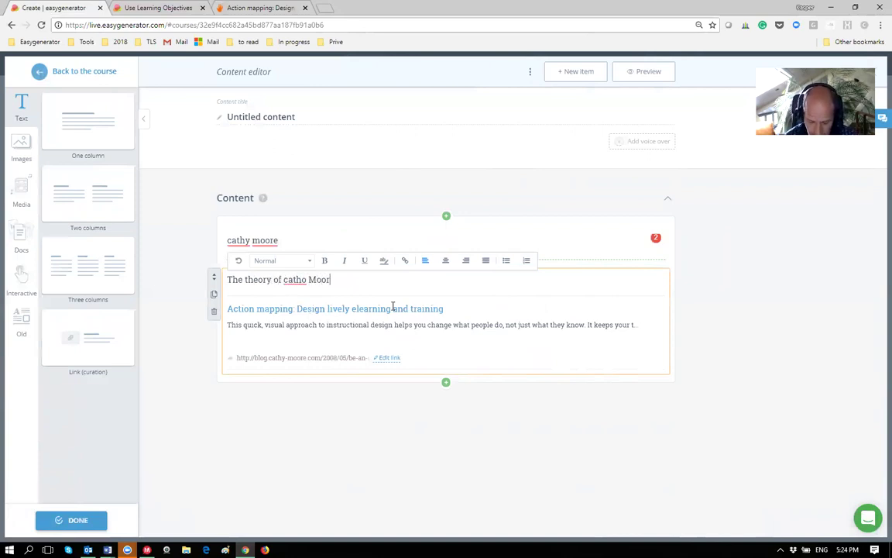
type("e explained")
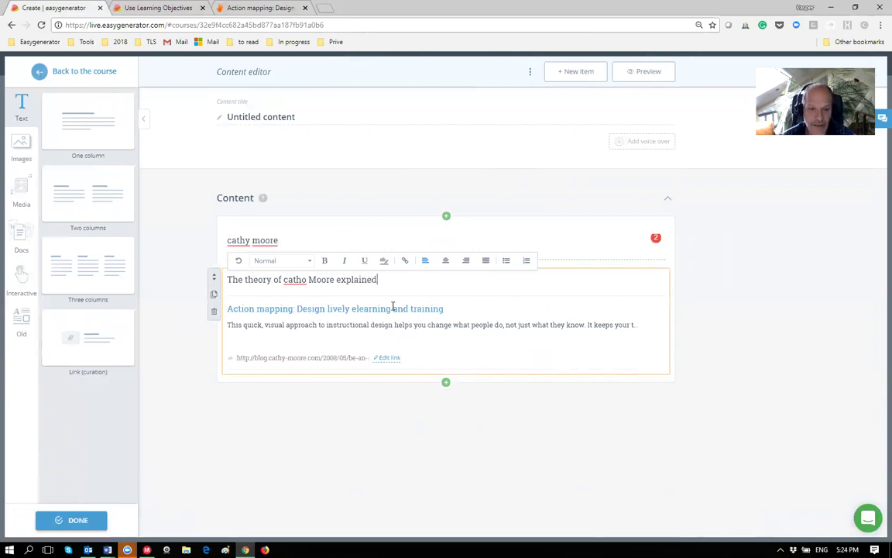
Correct the misspelled first name in the link description to "Cathy".
left_click(305, 279)
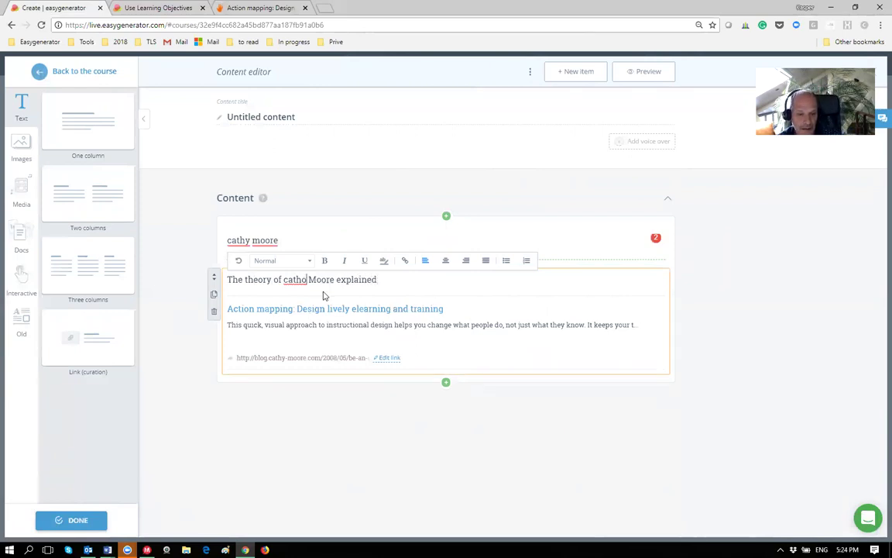
key("BackSpace")
type("YH")
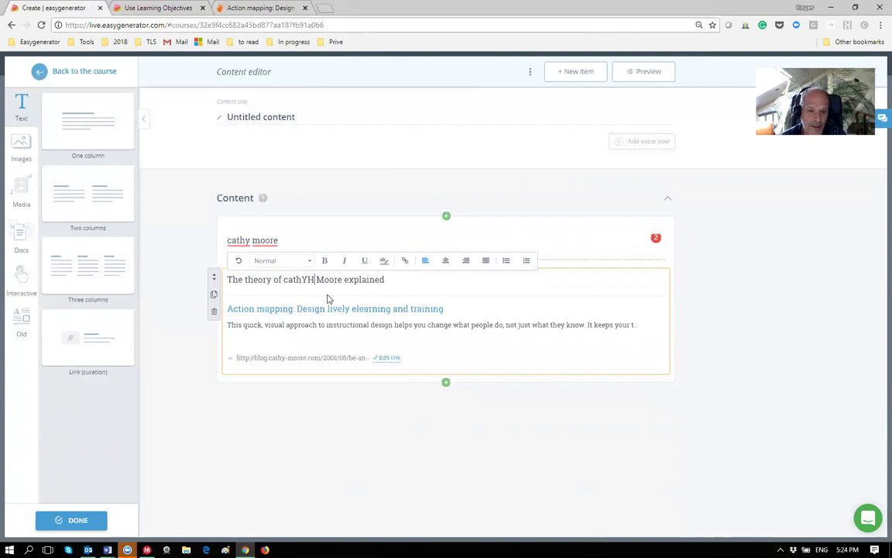
key("BackSpace")
key("BackSpace")
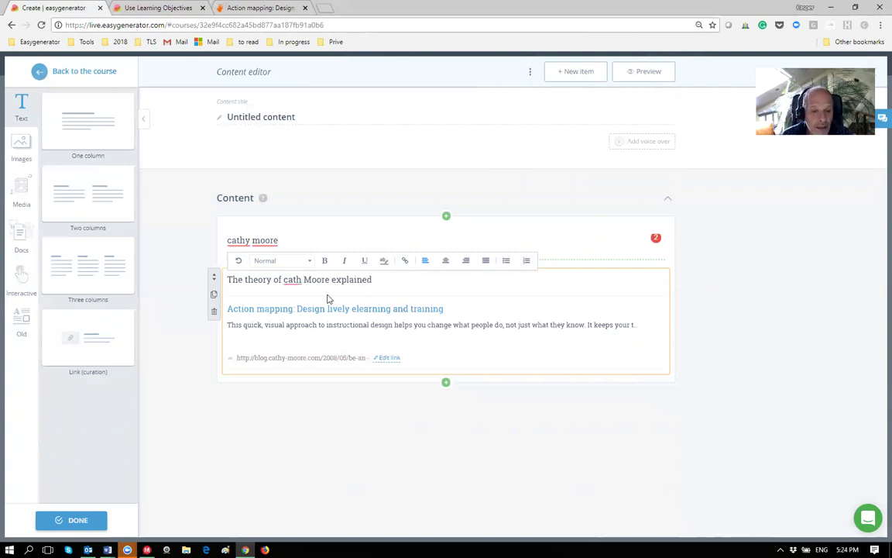
type("Y")
key("BackSpace")
type("y")
key("Left")
key("Left")
key("Left")
key("Left")
key("BackSpace")
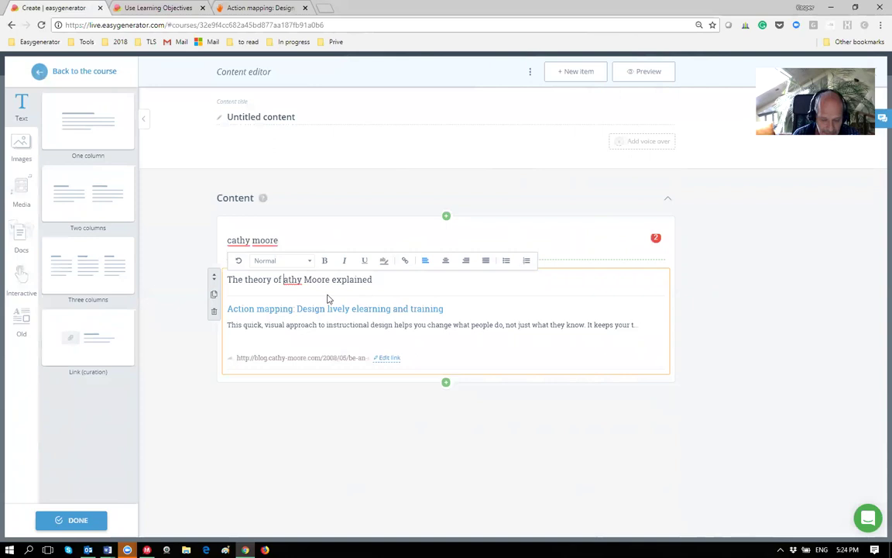
type("C")
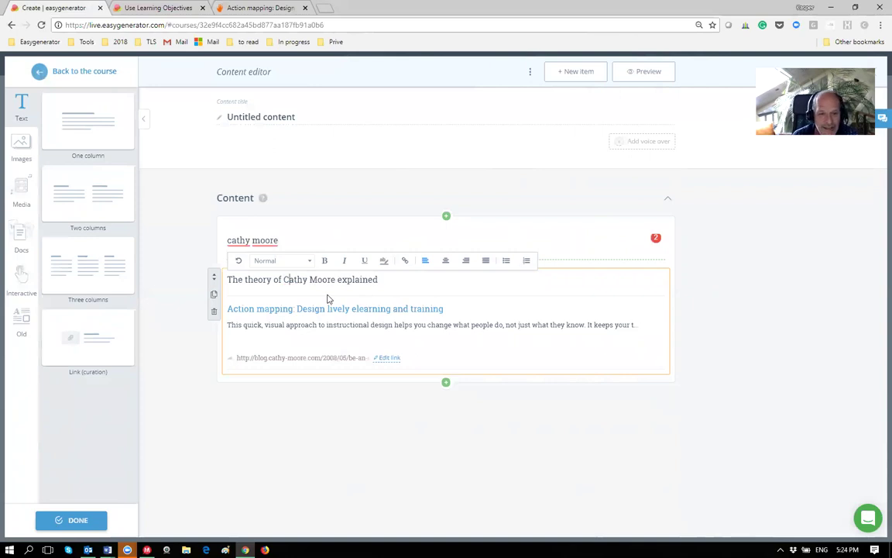
left_click(334, 392)
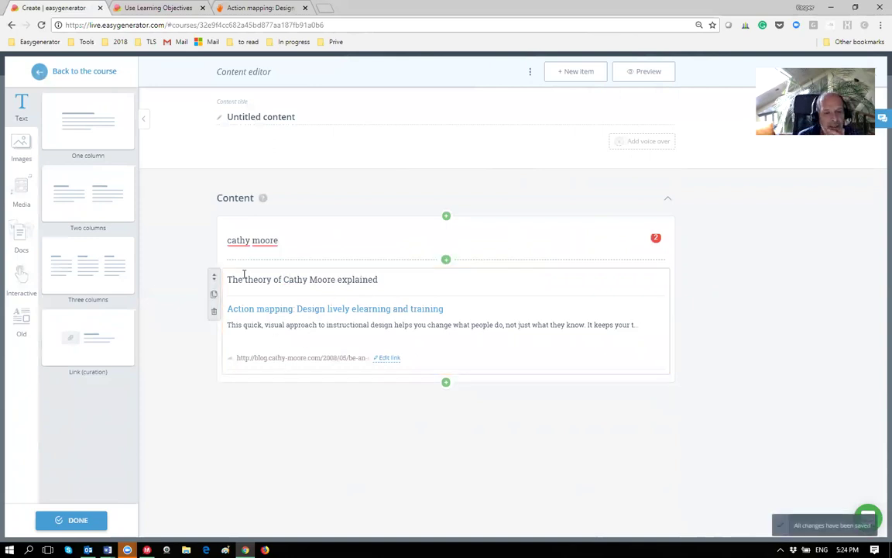
Extend the link description with a full stop and "Why is it important that an LO is actionable".
left_click(387, 279)
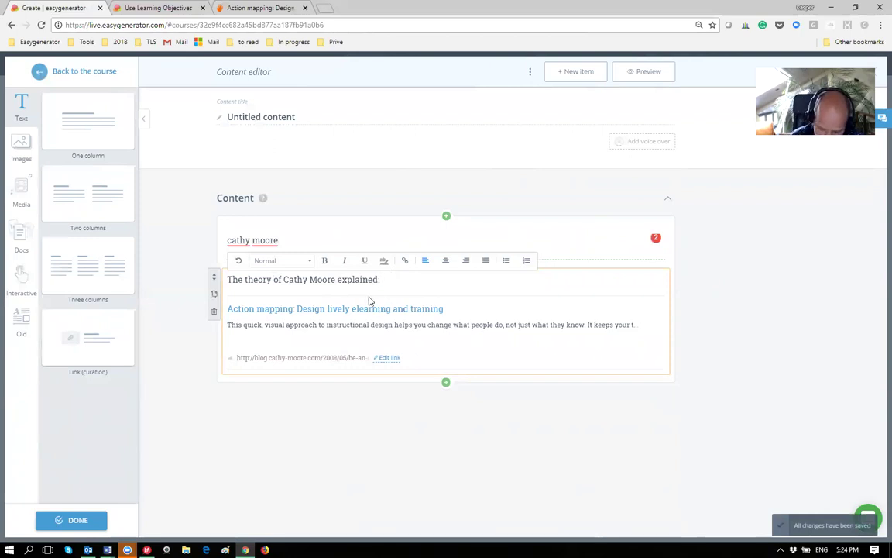
type("Why ids it important tha")
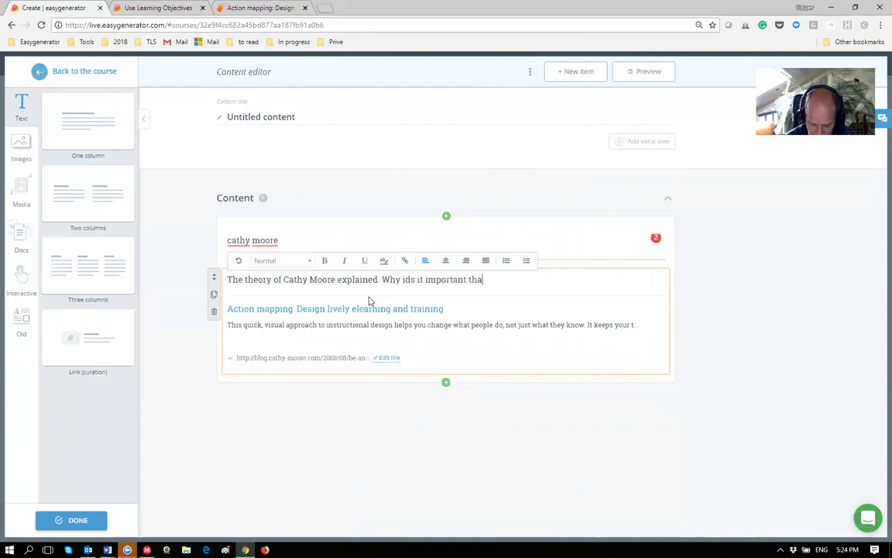
type("t an")
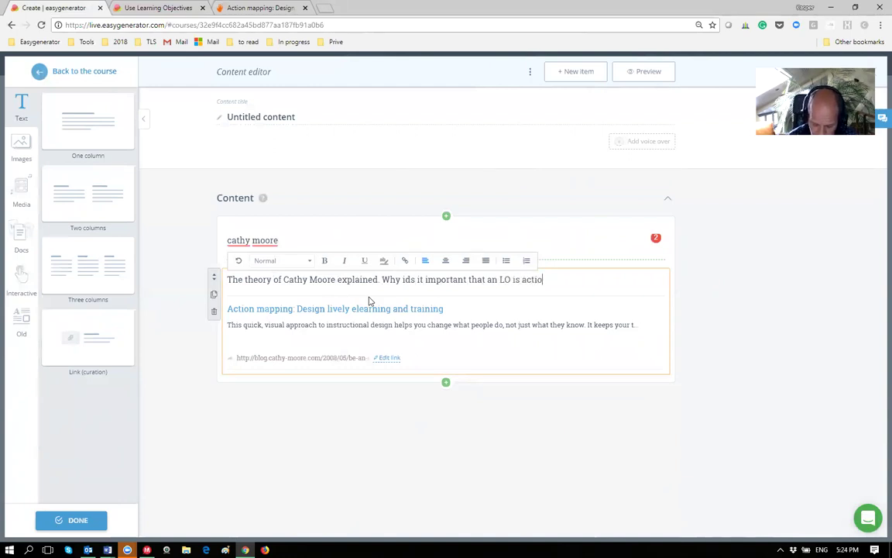
type("LO is actionable")
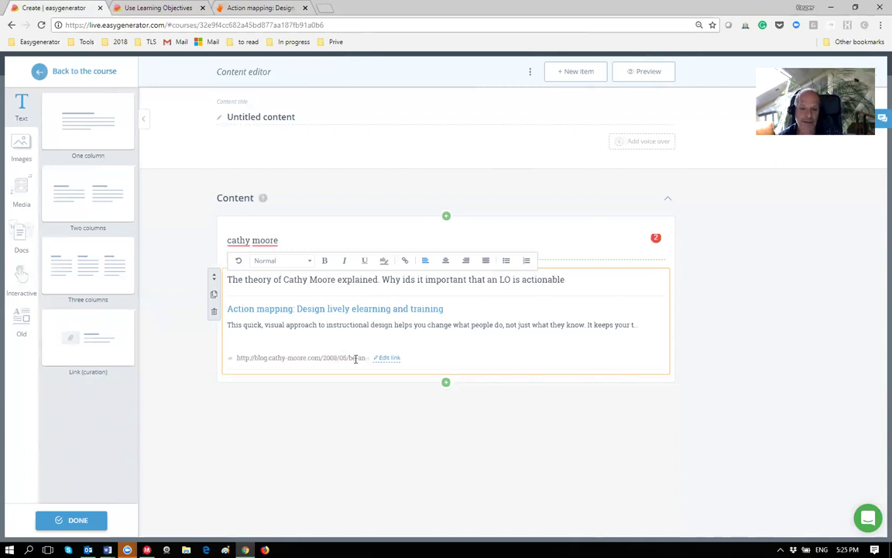
left_click(412, 279)
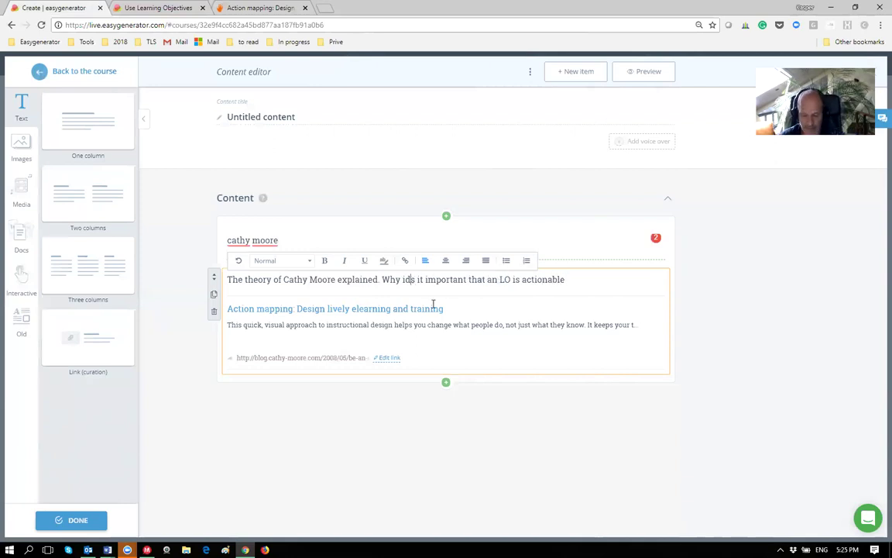
key("BackSpace")
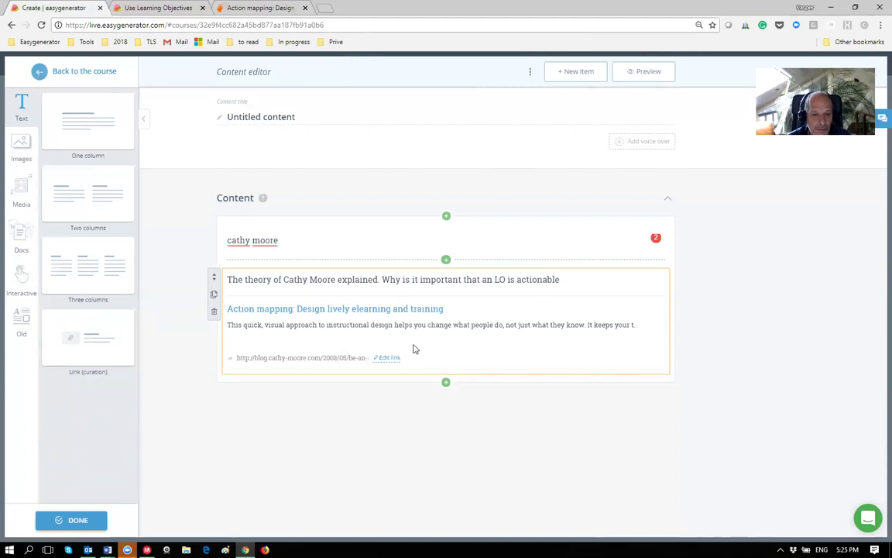
Return to the course overview and reorder the section so About Learning objectives, Blooms taxonomy and Acdtion mapping come before all questions.
left_click(44, 77)
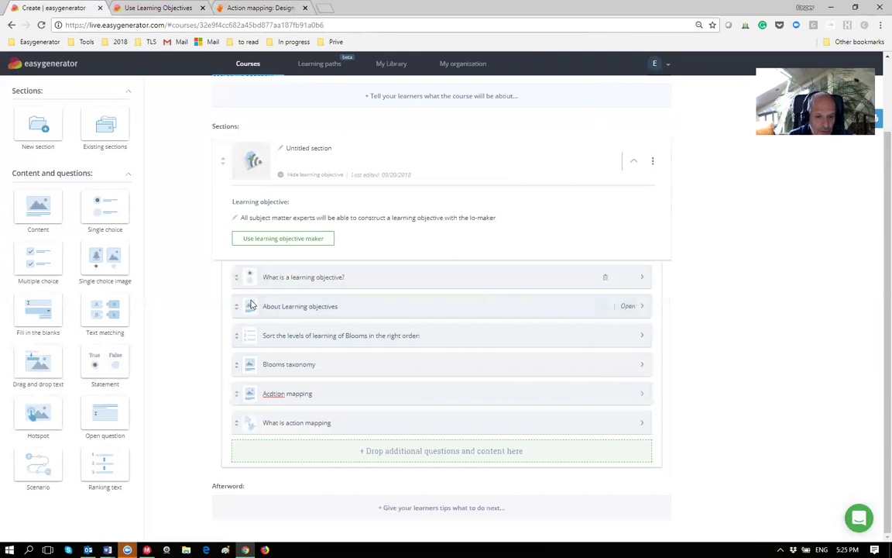
left_click_drag(236, 308, 230, 278)
left_click_drag(236, 364, 241, 296)
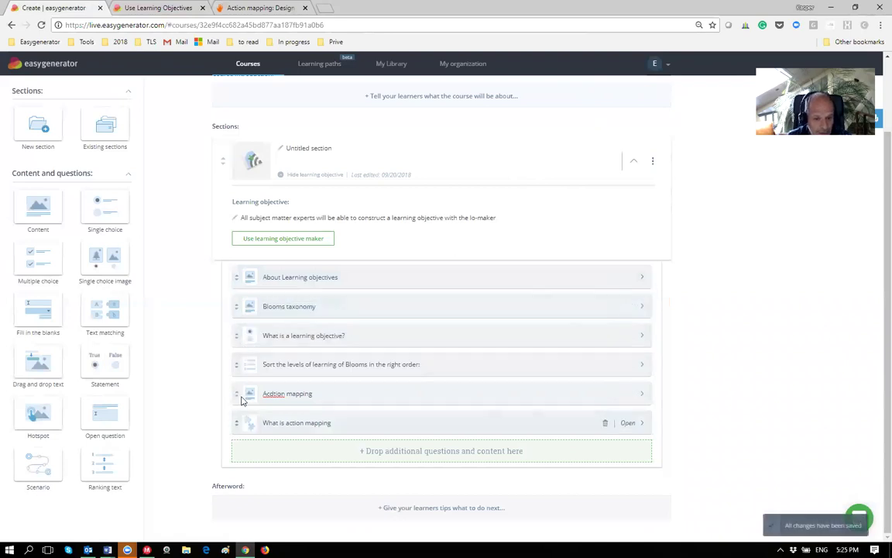
left_click_drag(237, 395, 242, 348)
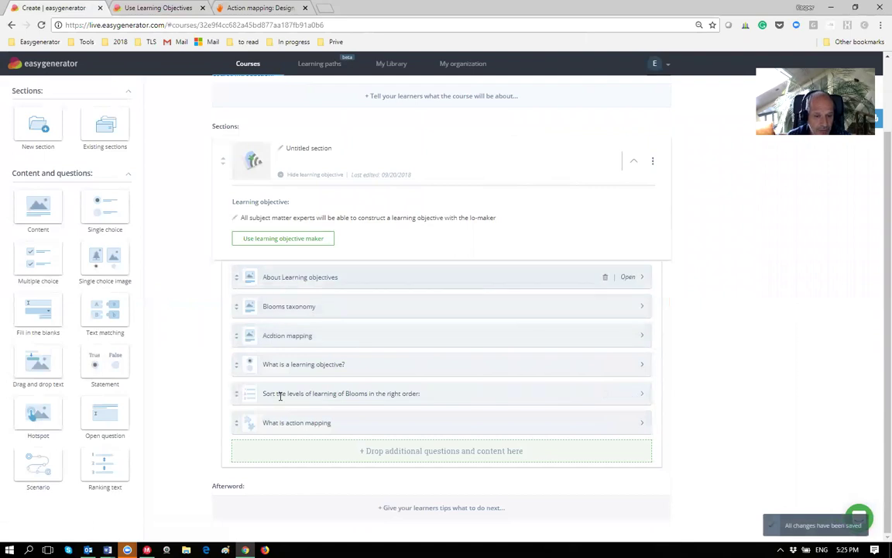
Move the learning objective question below About Learning objectives and the Blooms sorting question below Blooms taxonomy, pairing content with questions.
left_click_drag(235, 365, 248, 303)
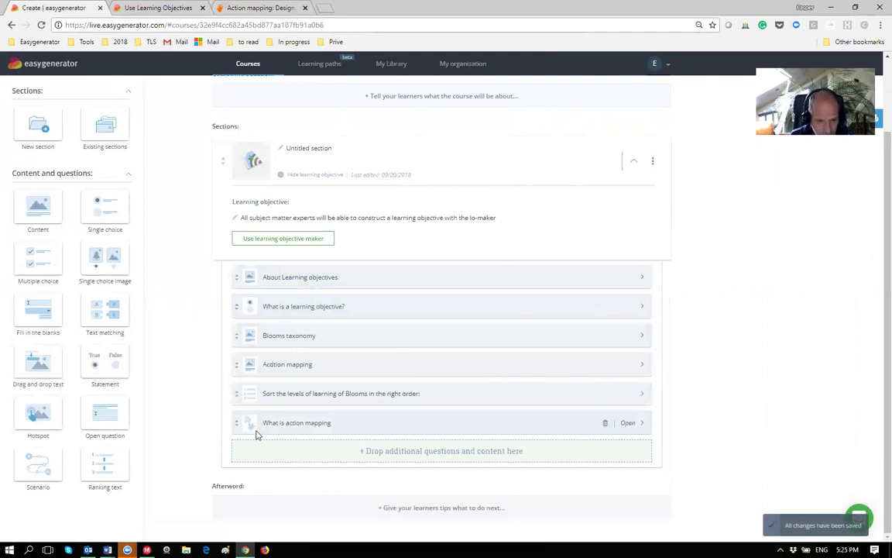
left_click_drag(234, 392, 235, 364)
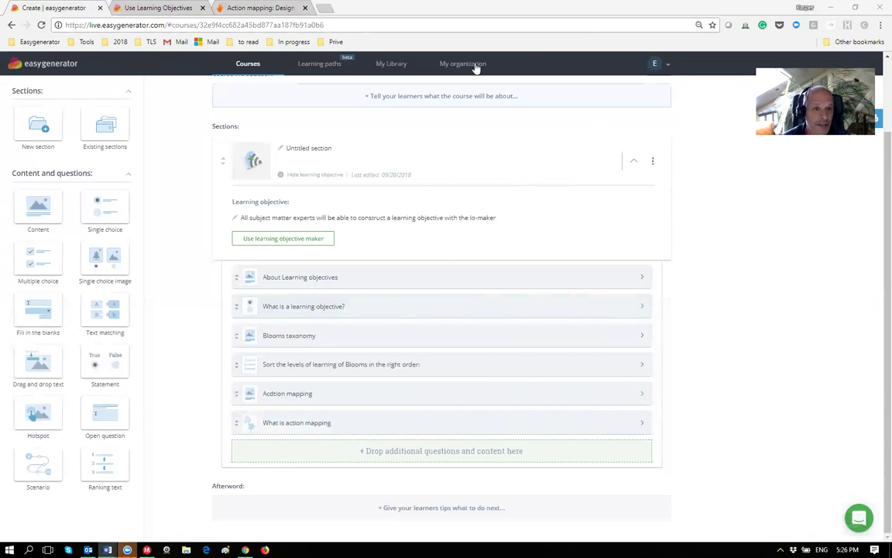
Go back to the e-learning best practices article in the blog tab and examine its cornerstones on objectives, course order and the forgetting curve.
left_click(159, 7)
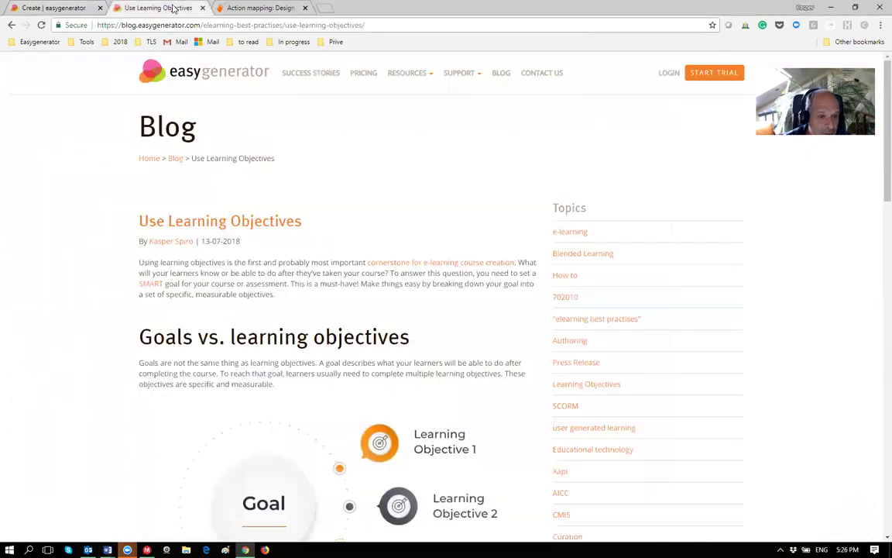
left_click(12, 25)
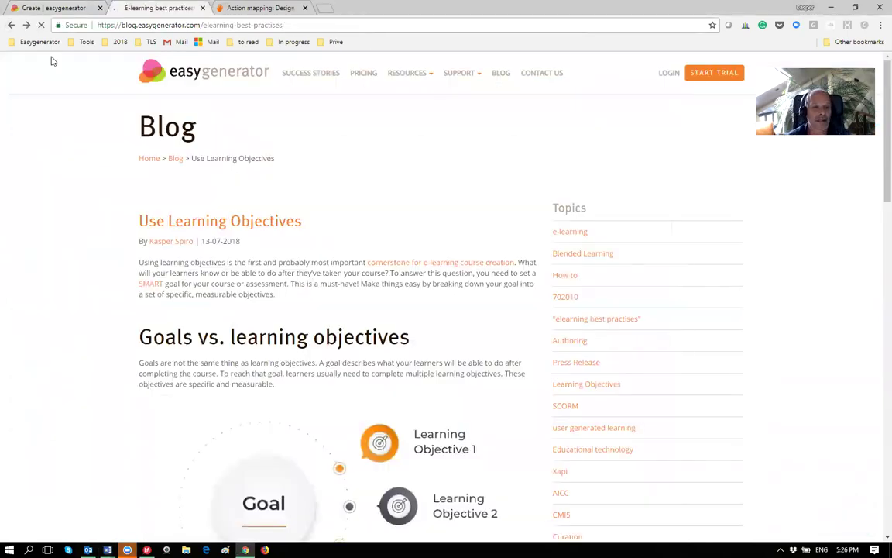
left_click_drag(380, 234, 173, 234)
left_click_drag(241, 286, 243, 292)
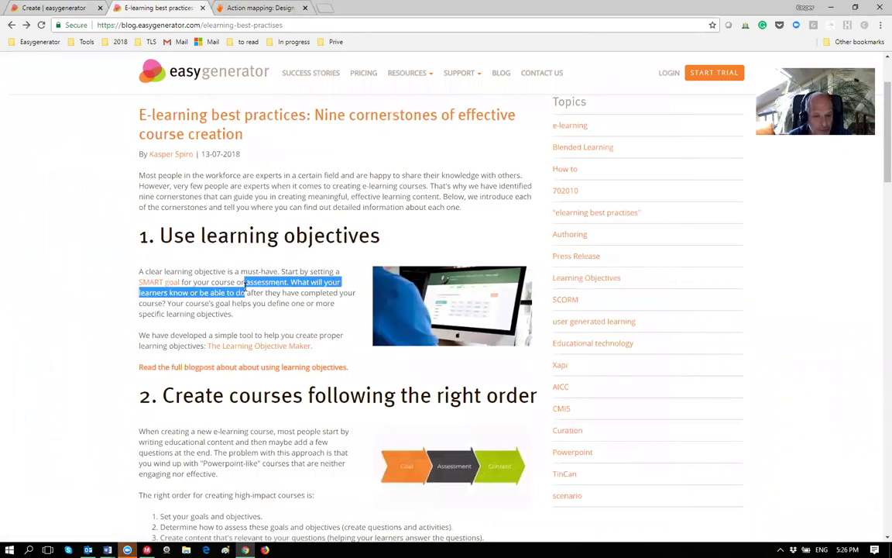
left_click(75, 252)
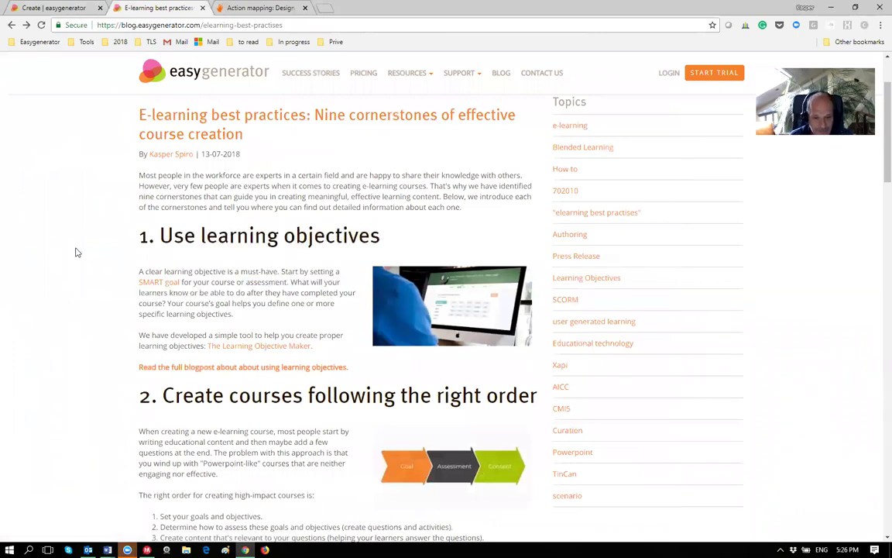
scroll(82, 252, "down", 5)
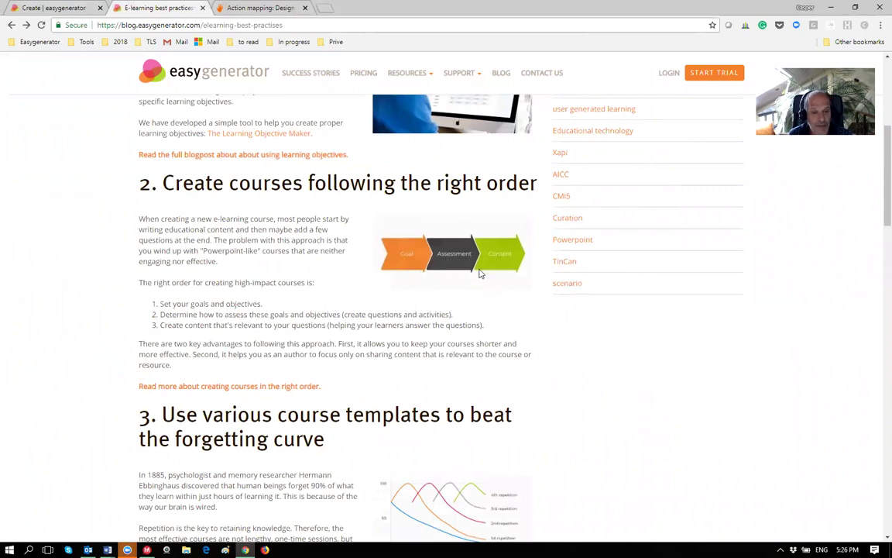
scroll(433, 337, "up", 2)
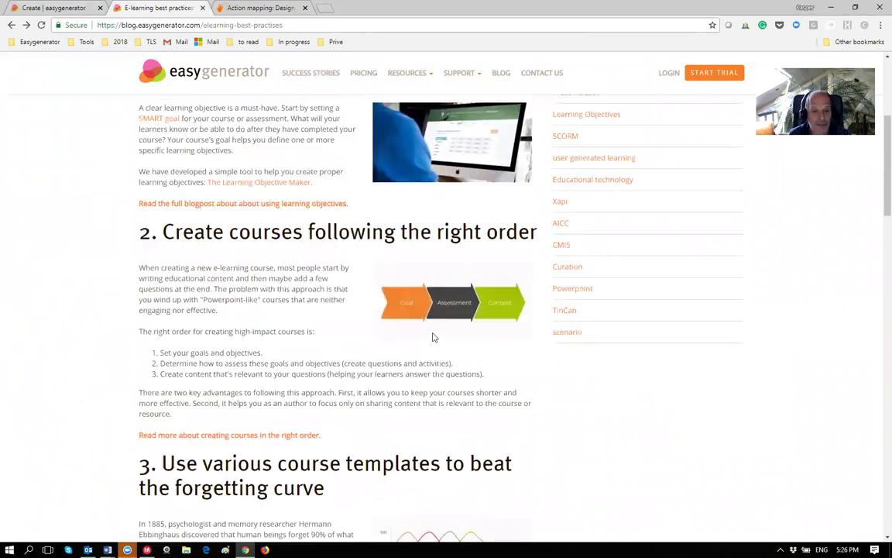
scroll(434, 336, "down", 2)
scroll(434, 337, "down", 3)
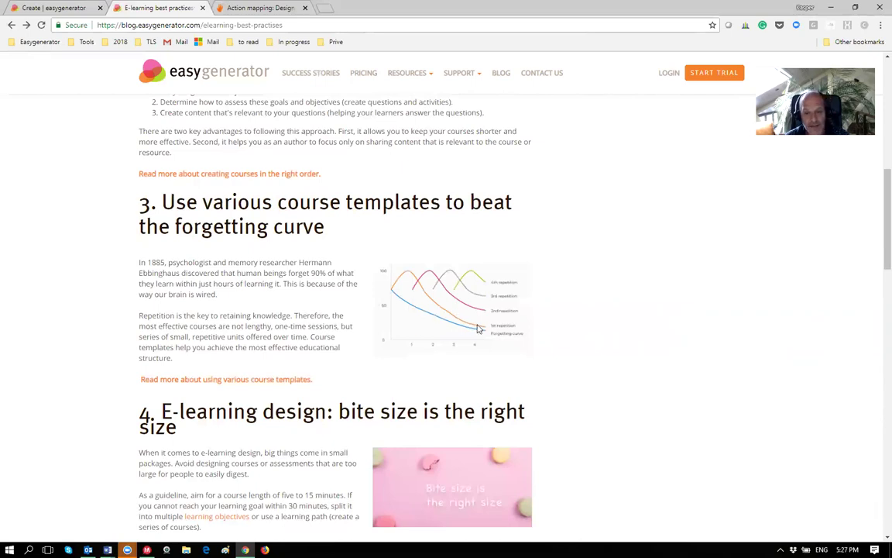
Run a Google image search for "forgetting curve" in the tab holding the action mapping page.
left_click(242, 12)
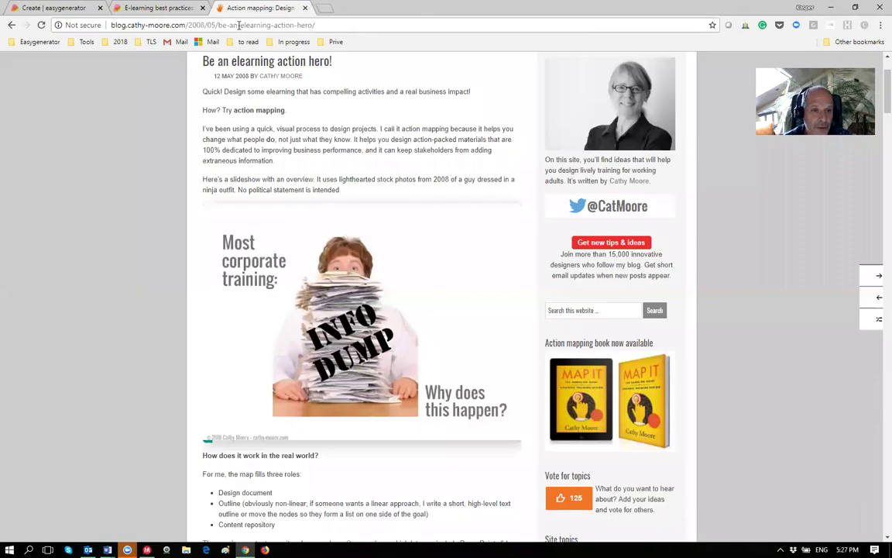
left_click(240, 26)
type("forget")
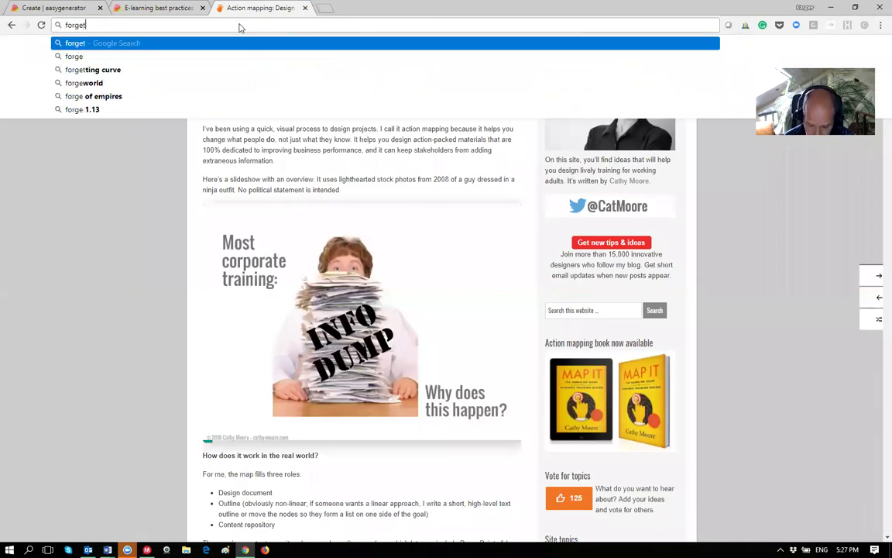
type("ting curve")
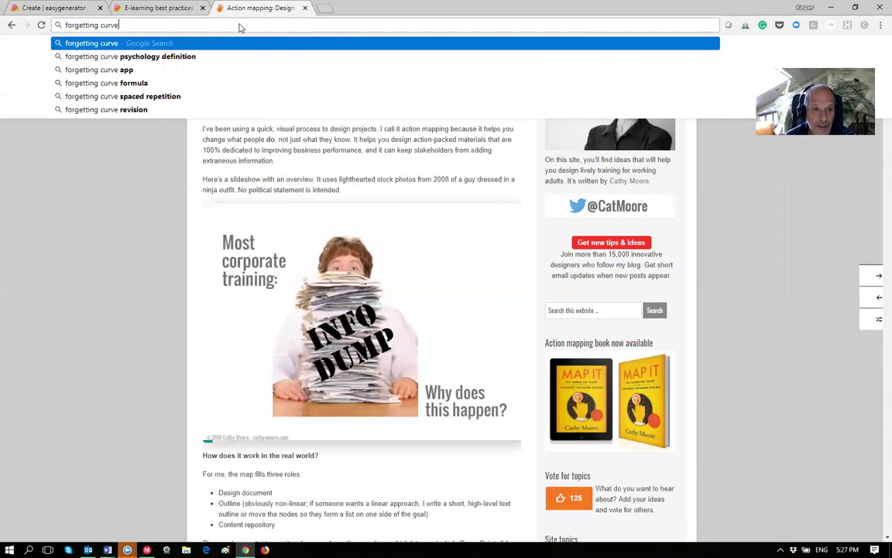
key("Escape")
key("Return")
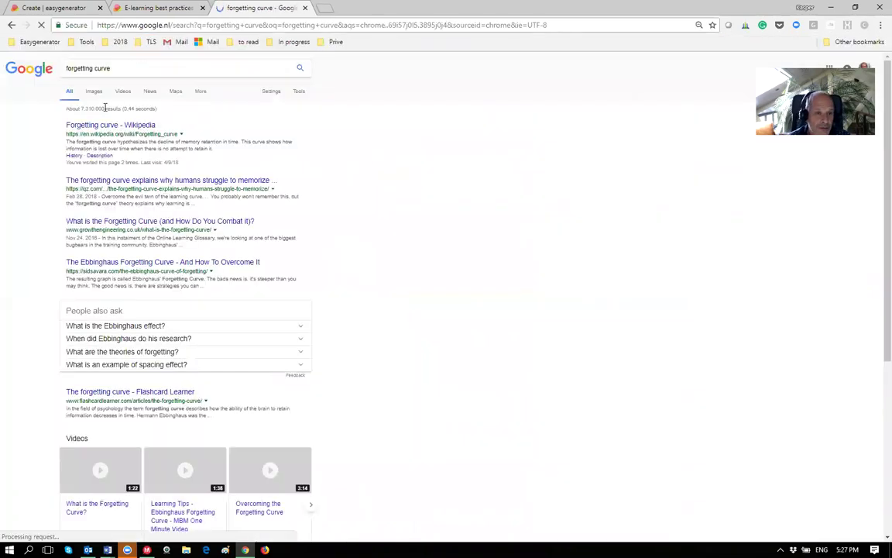
left_click(93, 93)
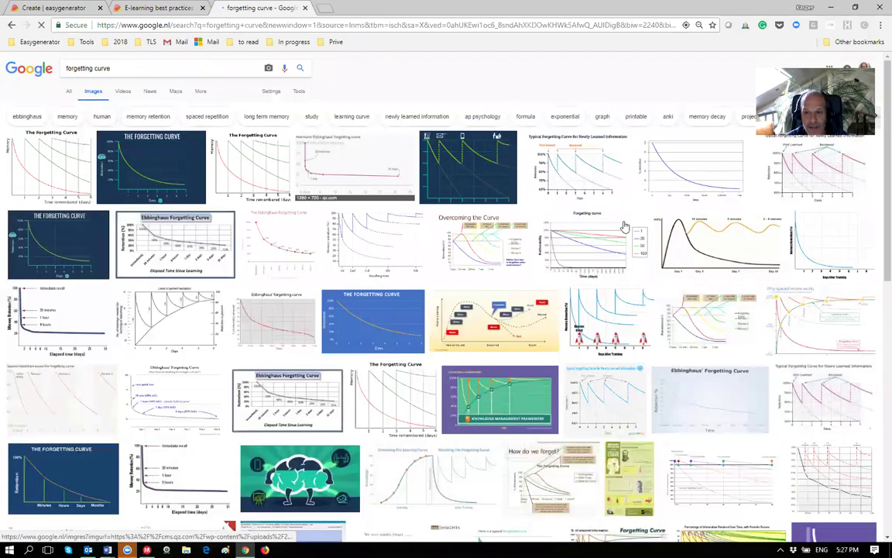
Open the source article of the Ebbinghaus Forgetting Curve chart with retention percentages, and return to the e-learning best practices article.
left_click(155, 255)
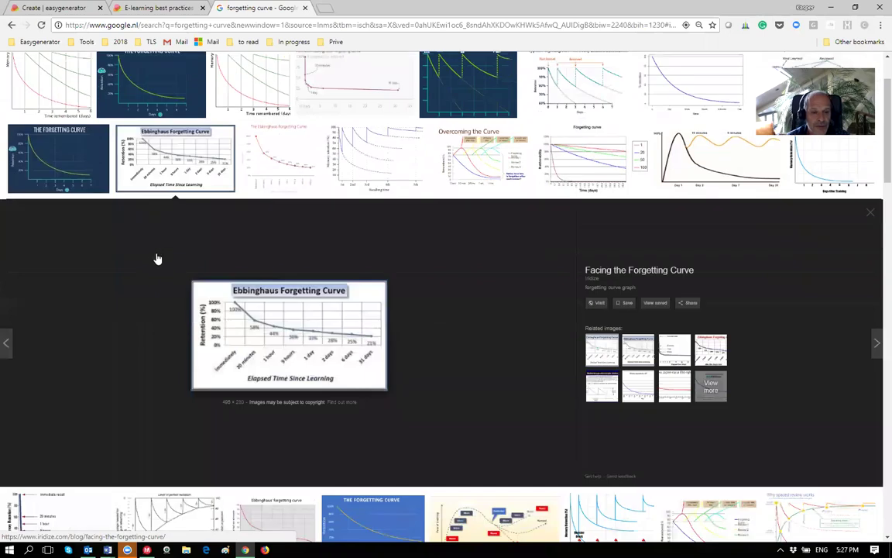
left_click(303, 366)
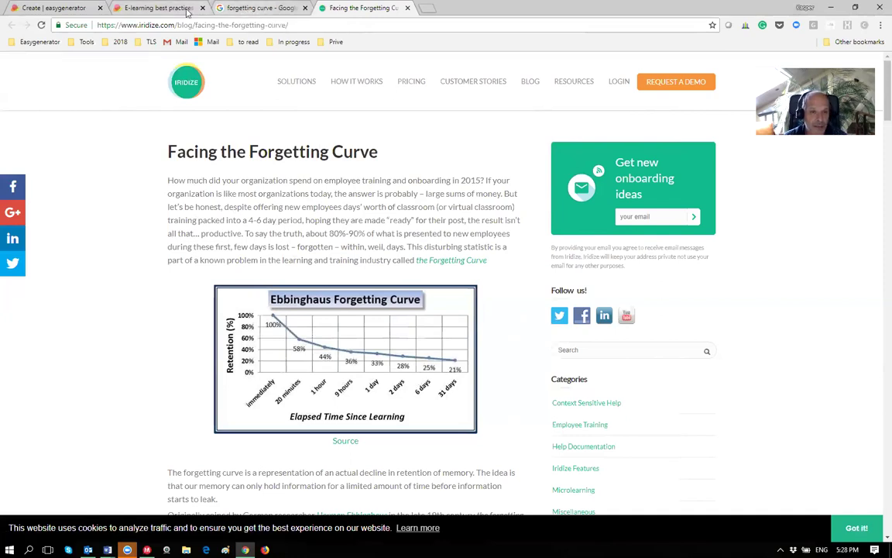
left_click(147, 9)
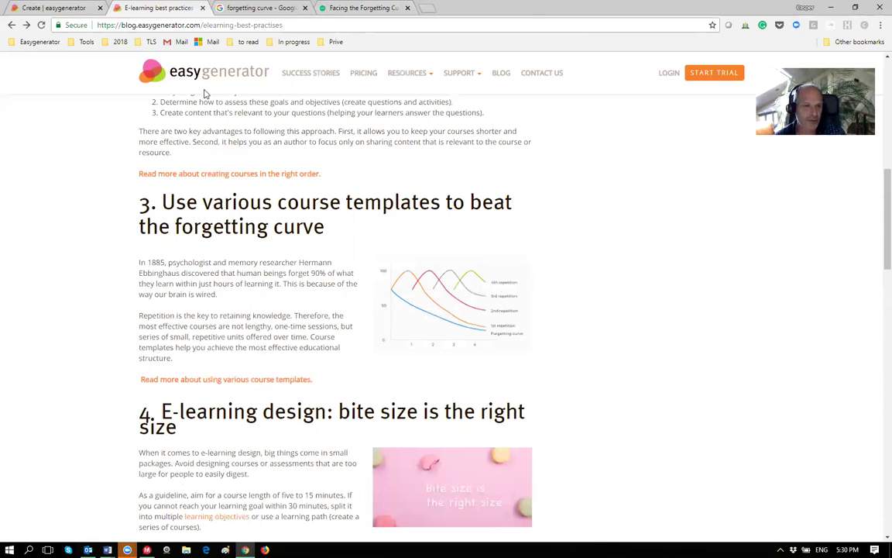
Return to the Webinar example course, preview it as a learner and start its untitled section.
left_click(54, 9)
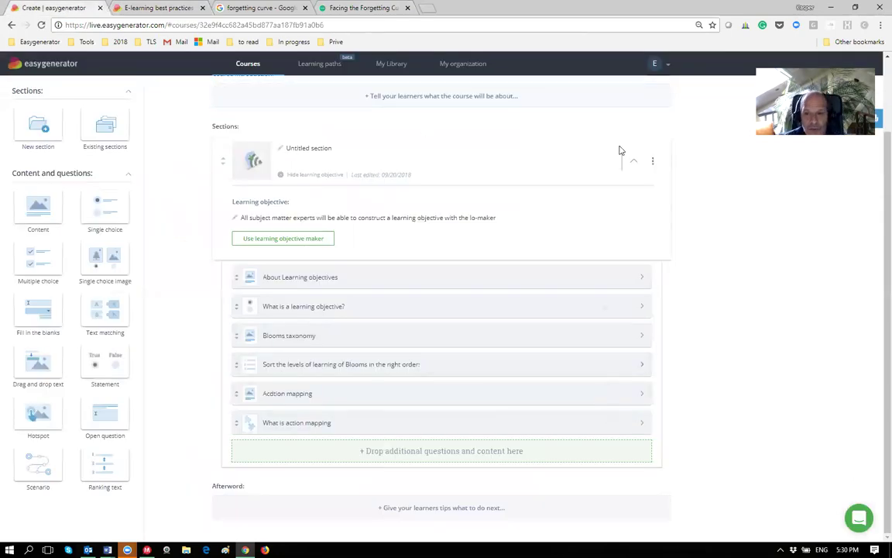
scroll(608, 147, "up", 2)
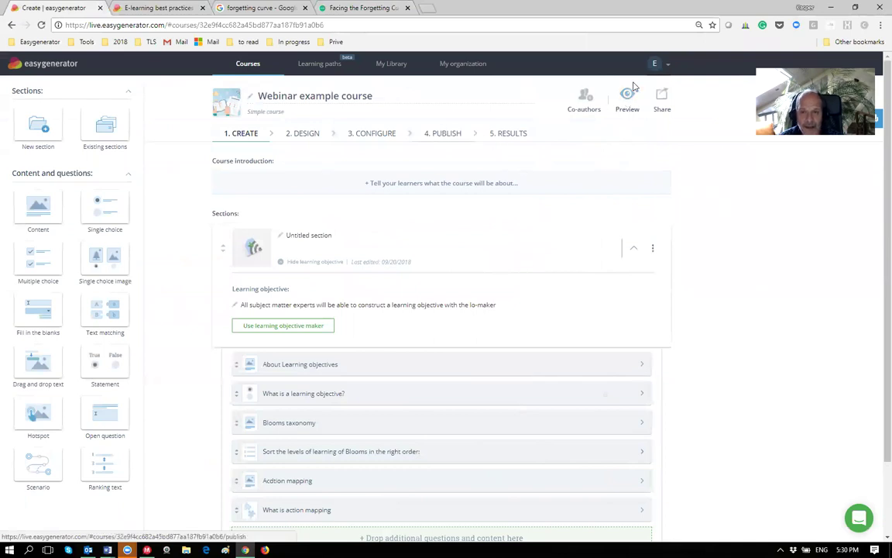
left_click(627, 109)
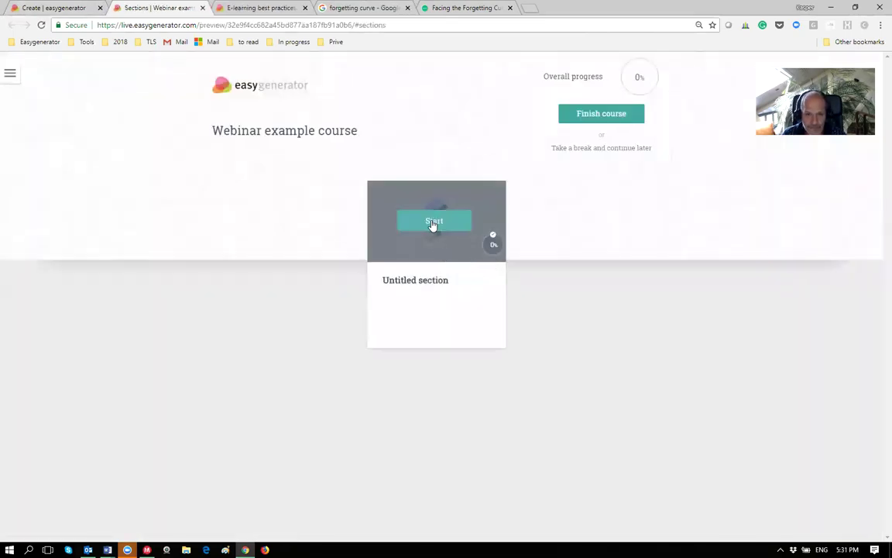
left_click(432, 224)
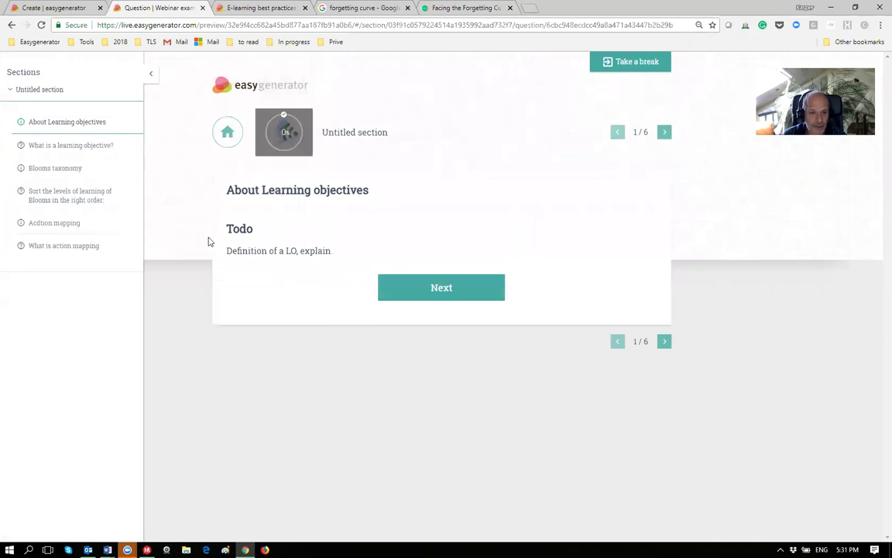
Answer the previewed learning objective question with "the expected goal of a lesson or activity" and continue to Blooms taxonomy.
left_click(463, 293)
left_click(310, 285)
left_click(423, 399)
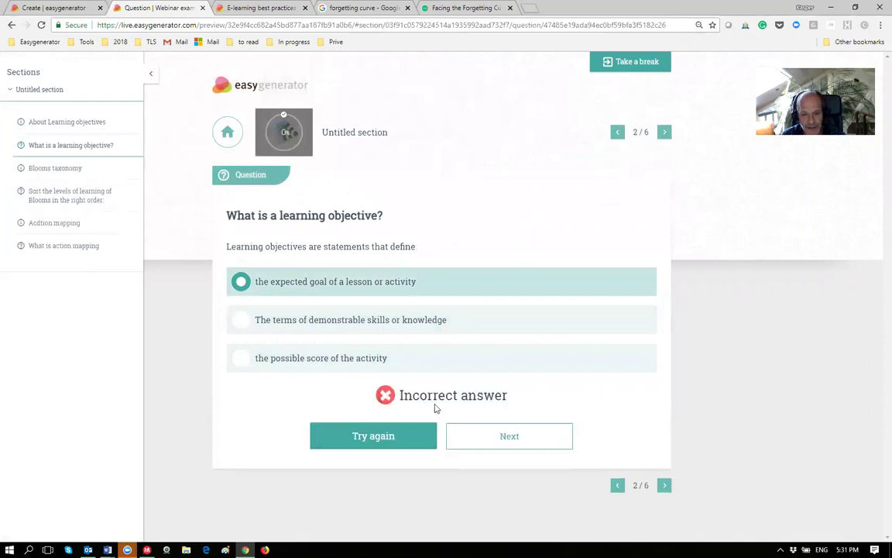
left_click(490, 438)
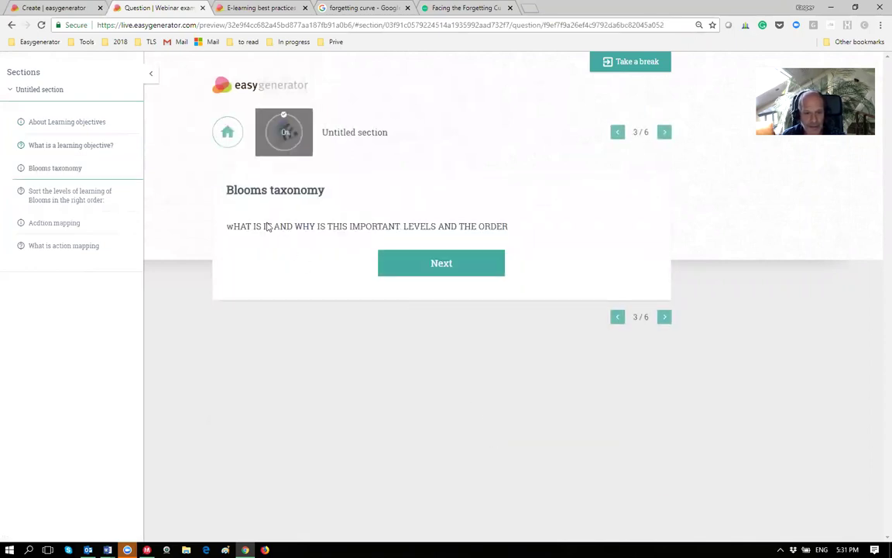
In the previewed Blooms sorting question, order the first levels as Remembering, Understanding, Applying, submit the answer and continue to Acdtion mapping.
left_click(422, 270)
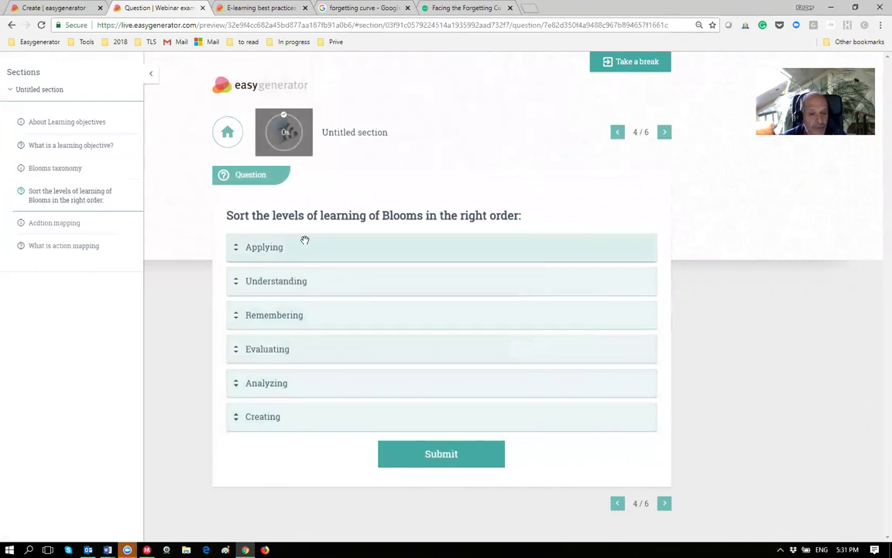
left_click_drag(281, 309, 288, 276)
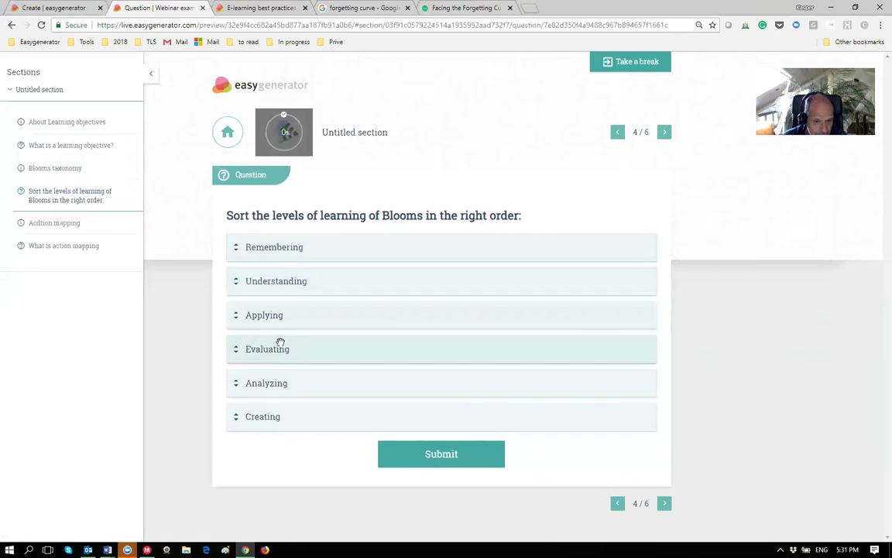
left_click(430, 455)
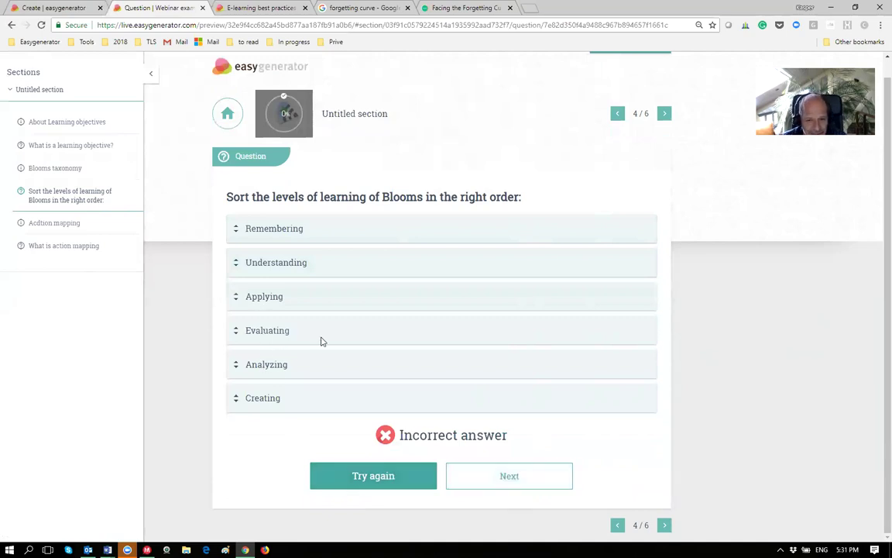
left_click(533, 482)
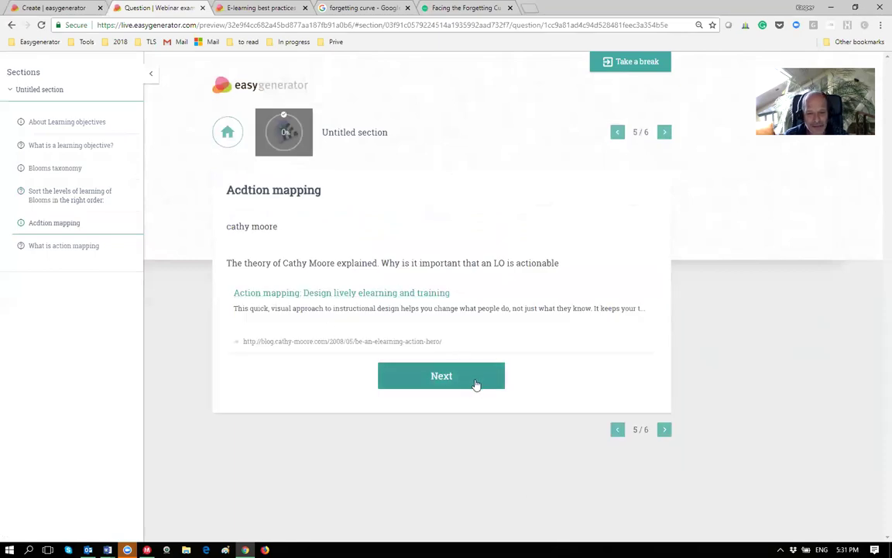
Match all three pairs in the previewed action mapping question, submit the answer and submit the course results.
left_click(475, 383)
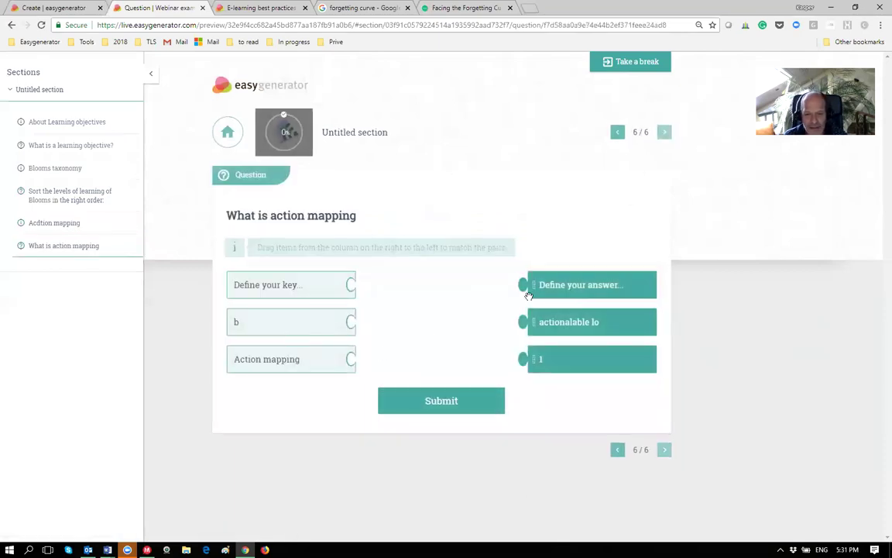
left_click_drag(558, 284, 386, 321)
left_click_drag(557, 321, 386, 284)
left_click_drag(576, 346, 450, 378)
left_click_drag(558, 359, 418, 363)
left_click(424, 402)
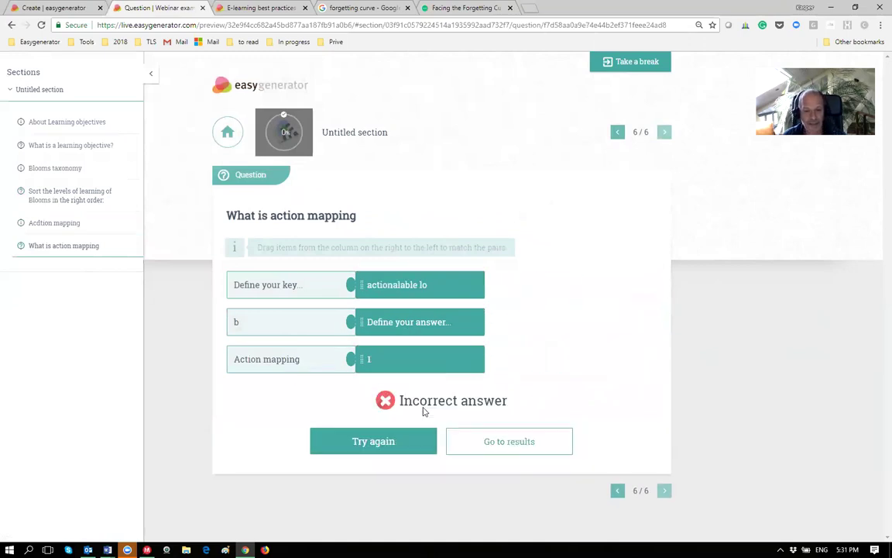
left_click(523, 445)
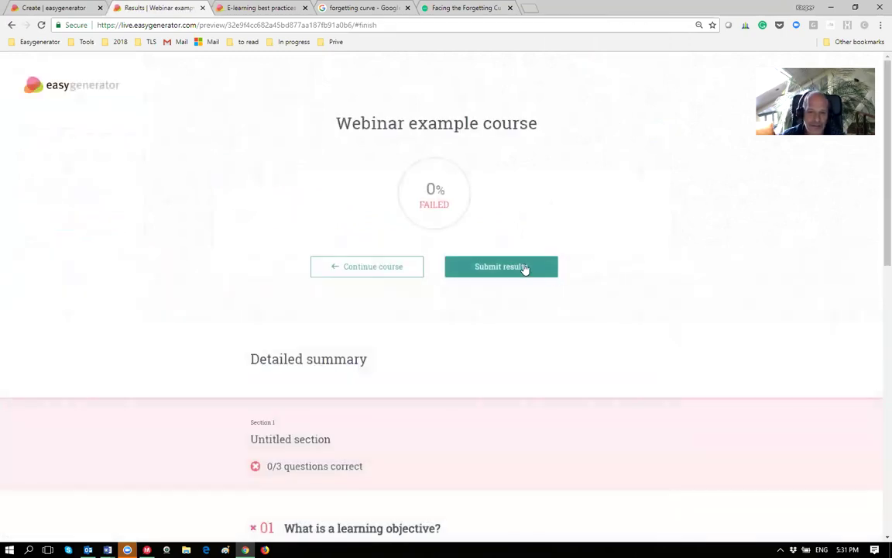
left_click(524, 267)
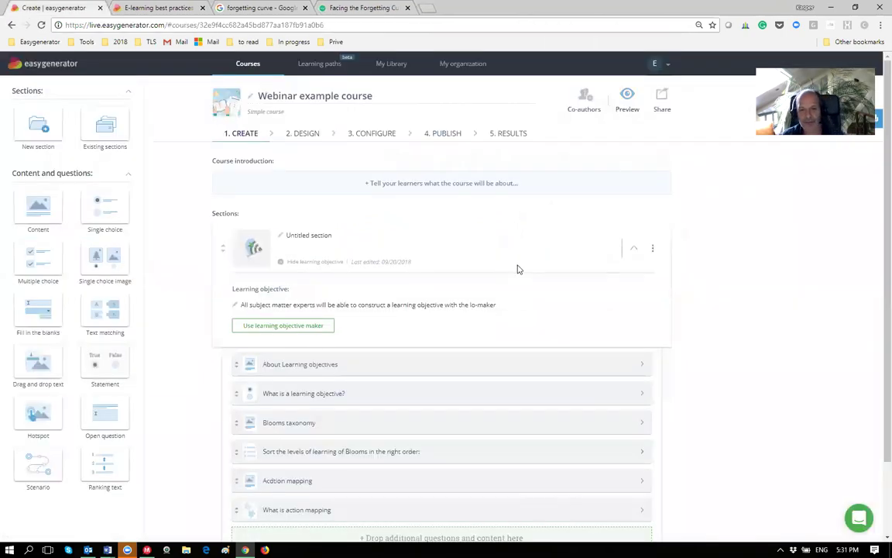
Start a new course from scratch in the courses overview, using the Test (Assessment) template.
scroll(510, 334, "down", 1)
scroll(513, 343, "up", 1)
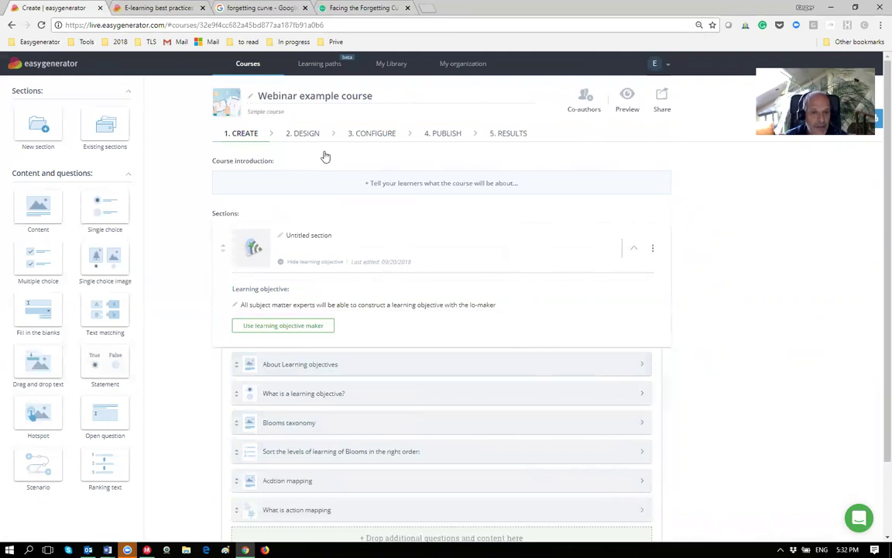
left_click(249, 65)
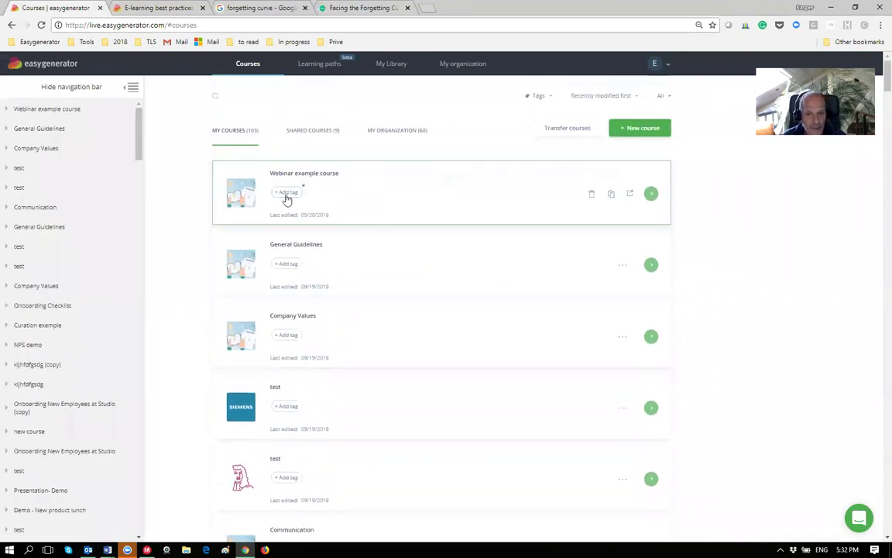
left_click(634, 130)
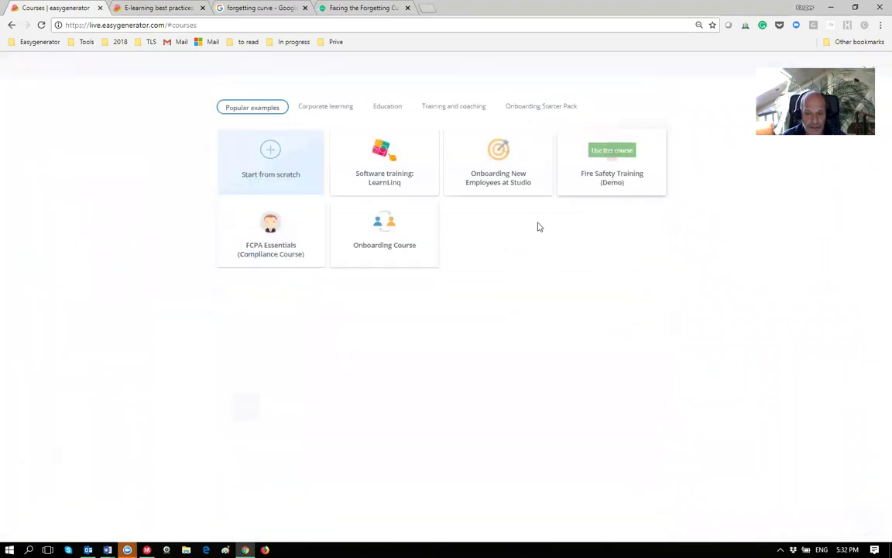
left_click(297, 175)
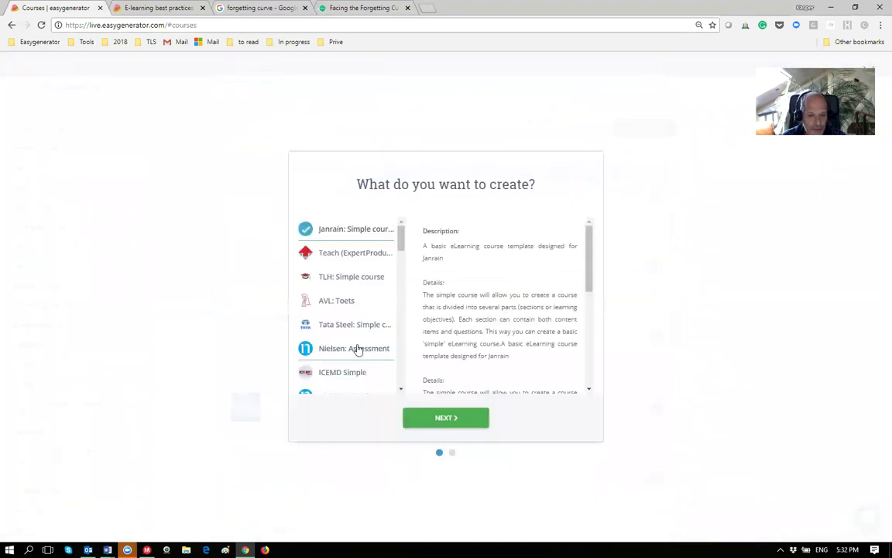
scroll(356, 351, "down", 2)
scroll(356, 351, "down", 3)
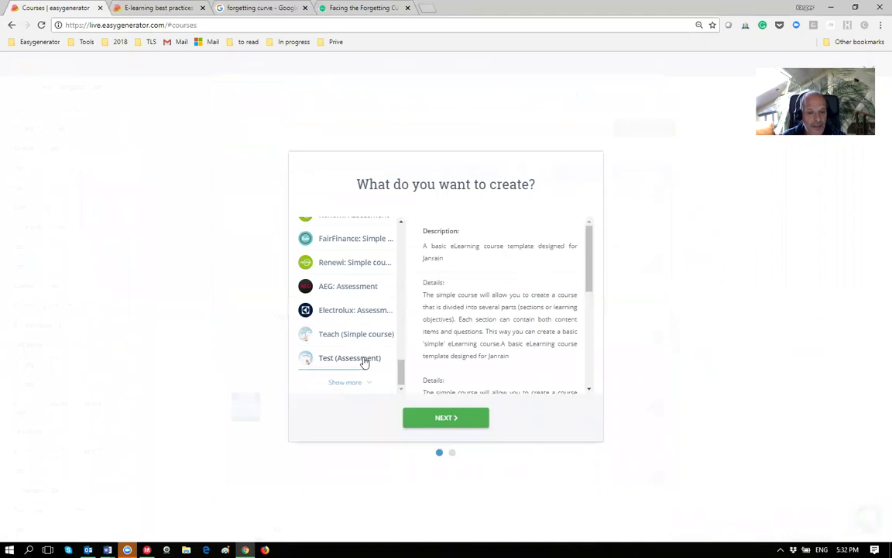
left_click(364, 360)
left_click(442, 422)
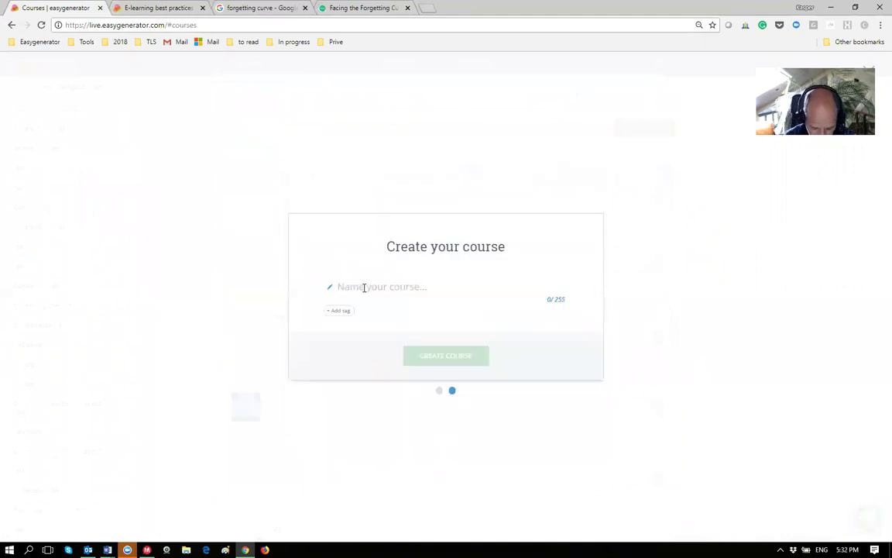
Name the new course "Webinar example assessment" and create it.
type("Webinar e")
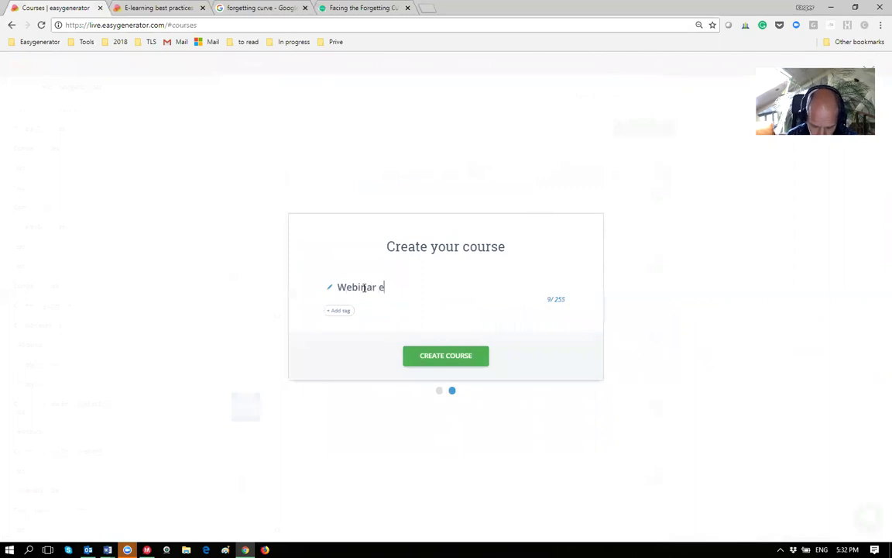
key("BackSpace")
type("xample assessment")
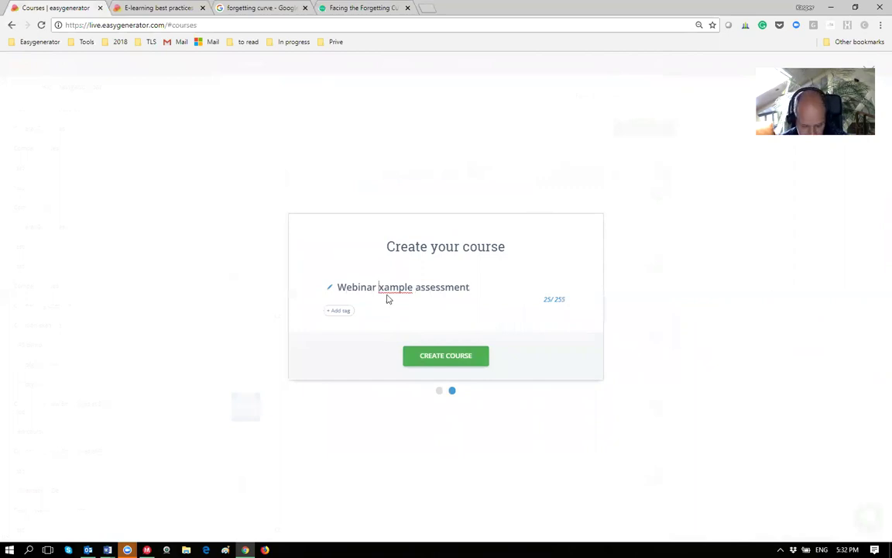
type("e")
left_click(462, 358)
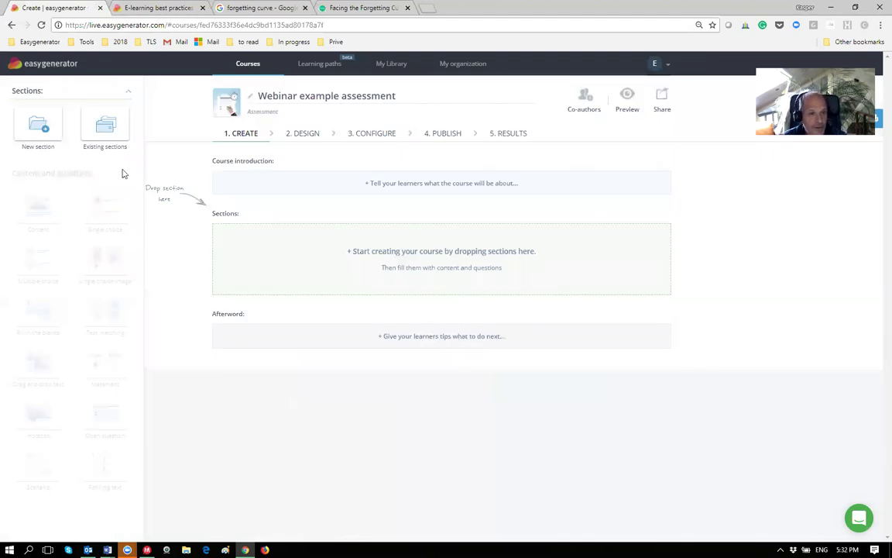
Look through the existing sections available for the assessment to find the section from the example course.
left_click(106, 128)
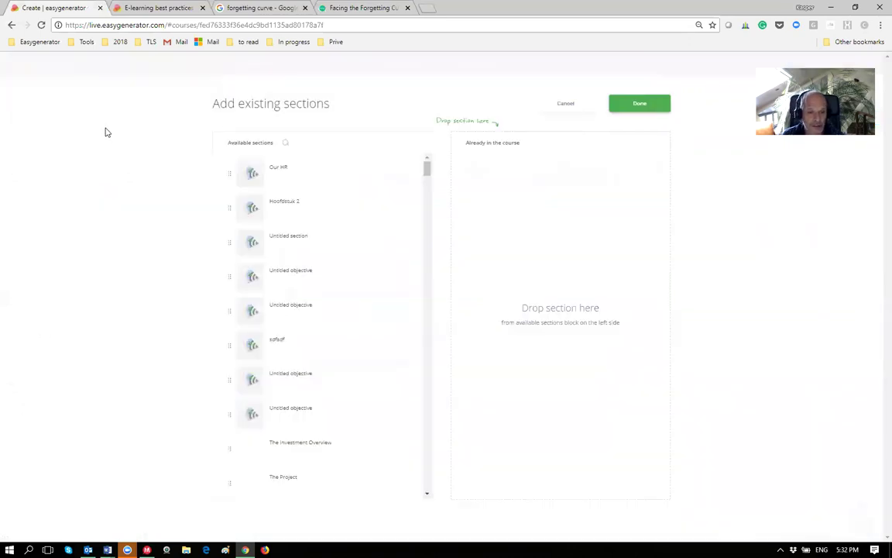
scroll(298, 233, "down", 3)
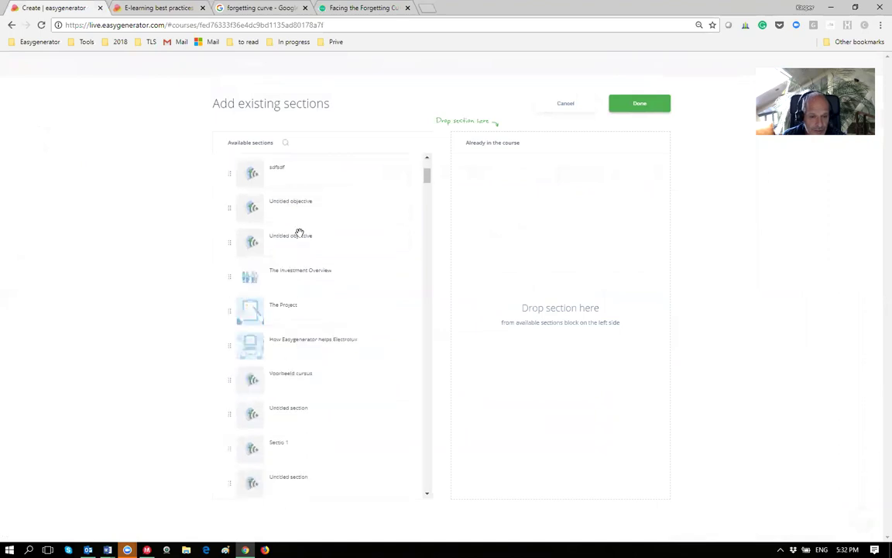
scroll(300, 257, "up", 3)
left_click(285, 143)
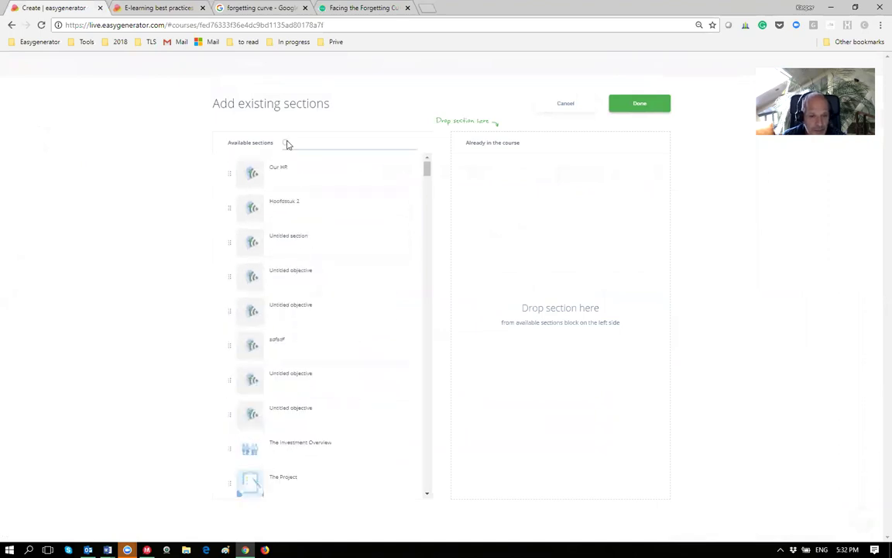
left_click(302, 240)
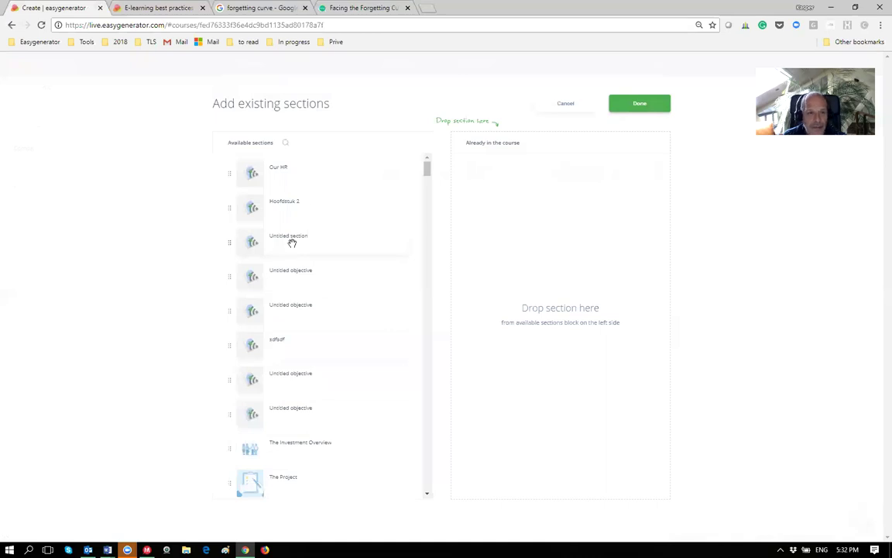
Go back to the Webinar example course and cancel adding existing sections.
left_click(12, 24)
left_click(12, 26)
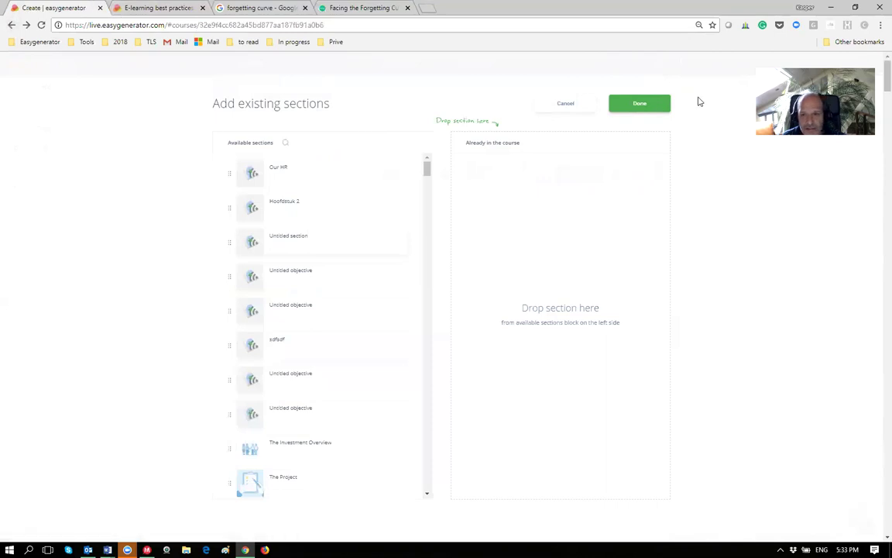
left_click(565, 105)
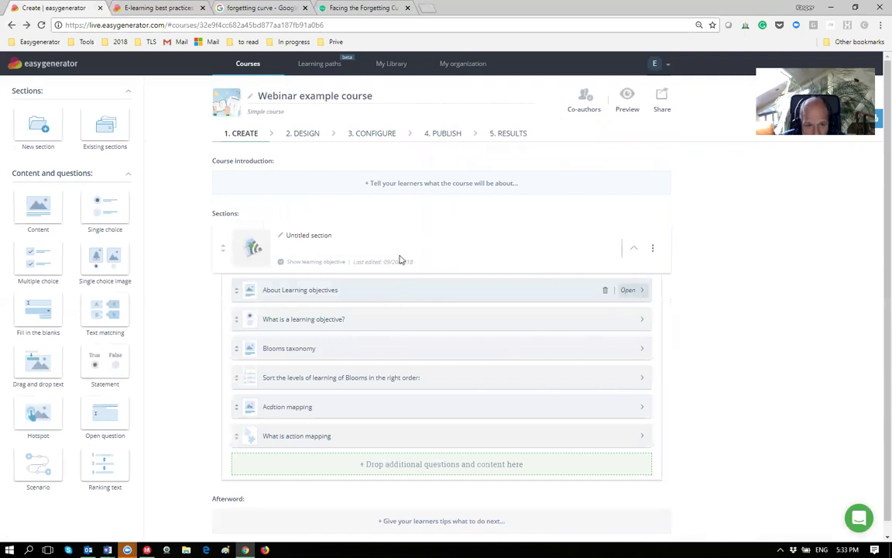
Rename the untitled section of the example course as "Webinar example section" and save the title.
left_click(335, 234)
left_click_drag(334, 235, 281, 239)
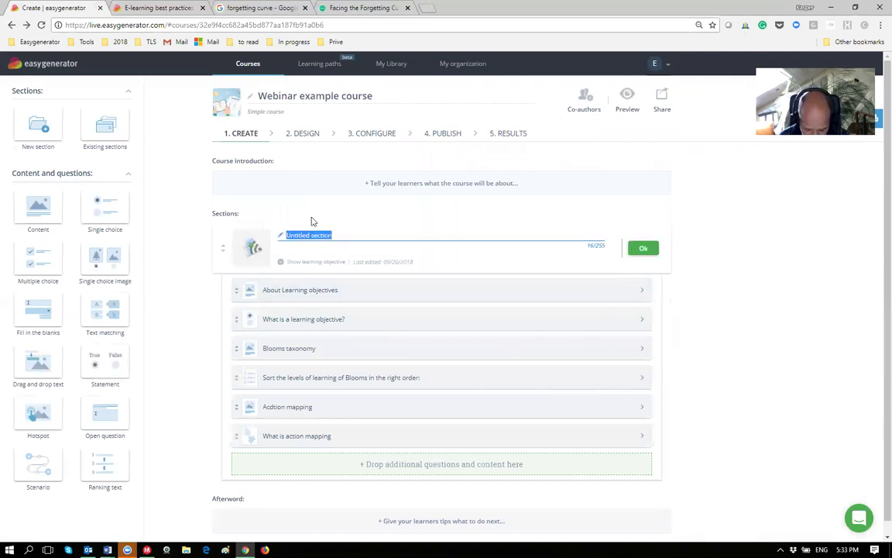
type("Wenibar examp")
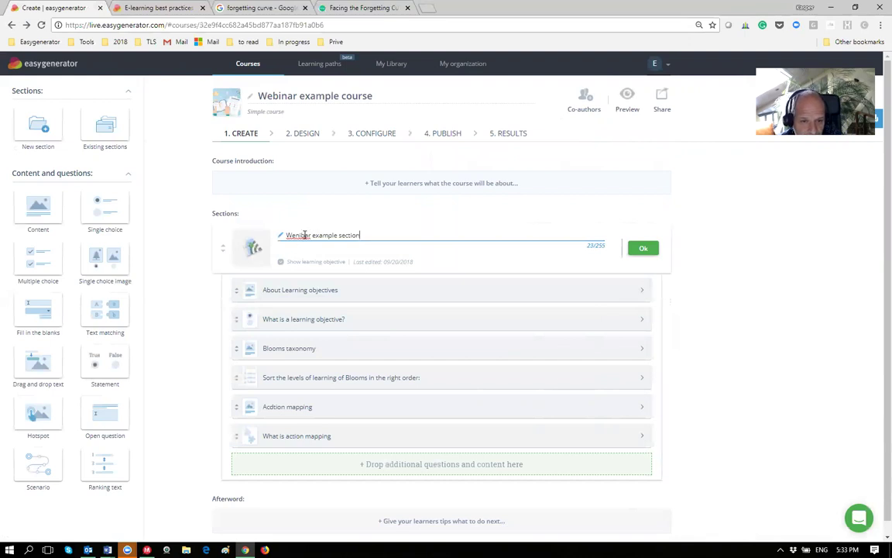
key("BackSpace")
key("BackSpace")
key("BackSpace")
key("BackSpace")
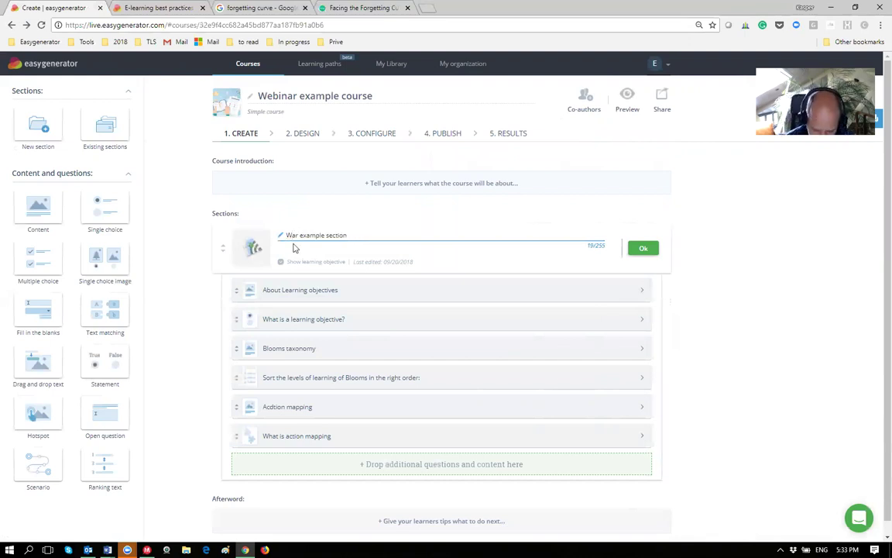
type("ebin")
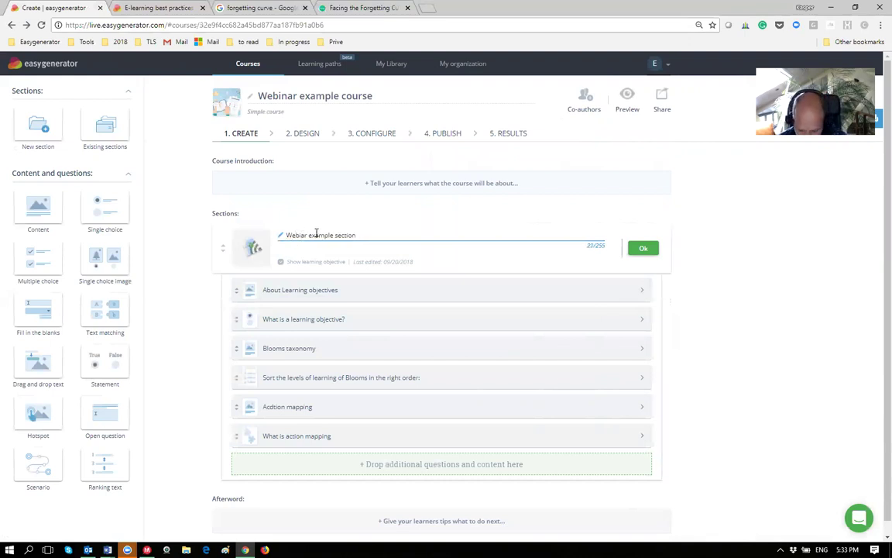
left_click(642, 249)
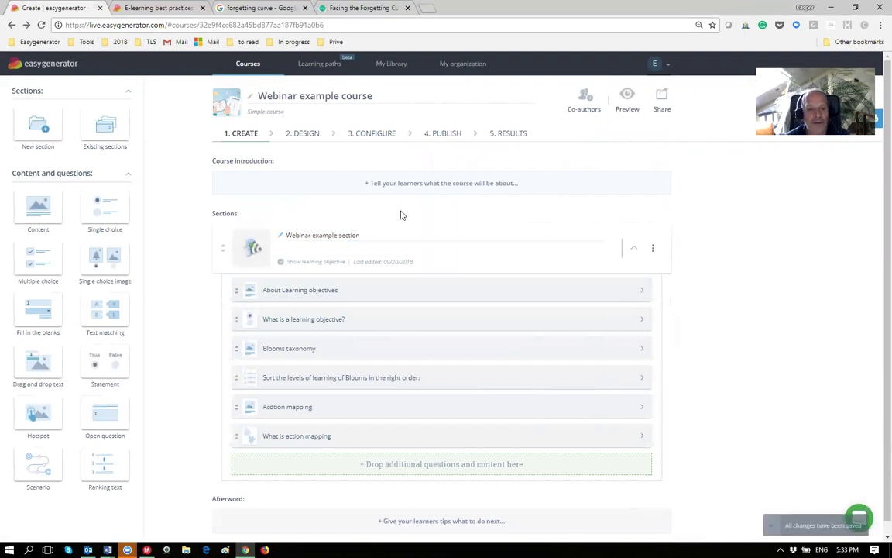
Return to the courses overview and start another new course from scratch, choosing the assessment template.
left_click(248, 64)
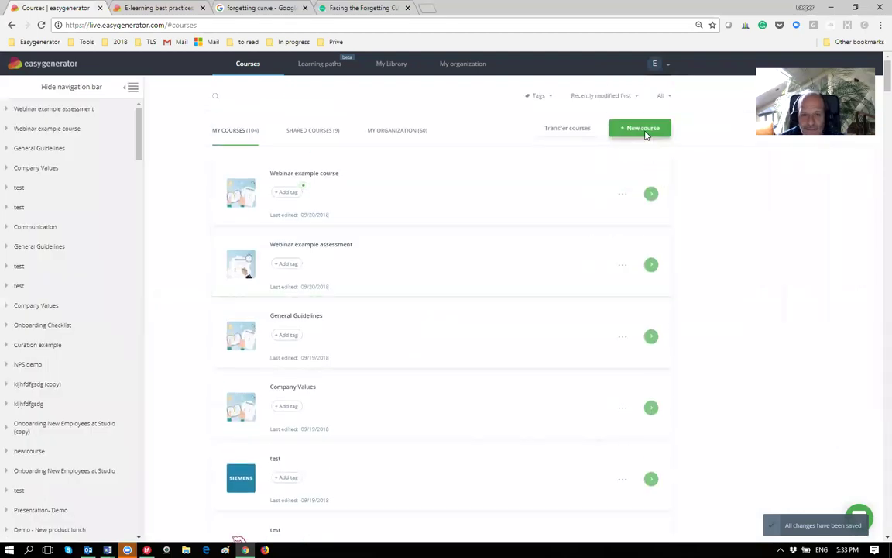
left_click(645, 133)
left_click(263, 160)
scroll(338, 368, "down", 10)
scroll(339, 374, "down", 8)
left_click(341, 359)
left_click(447, 418)
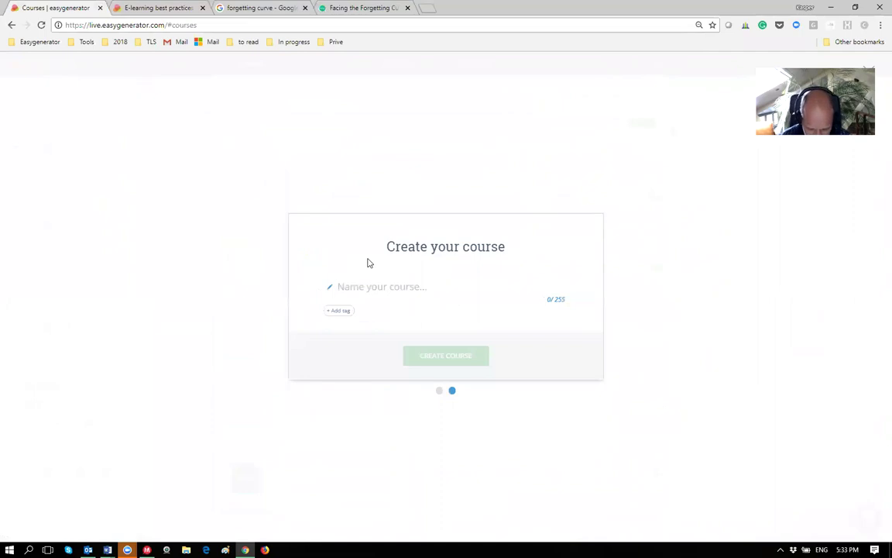
Give this second assessment course the name "Webinar example assessment" and create it.
type("Webinar example")
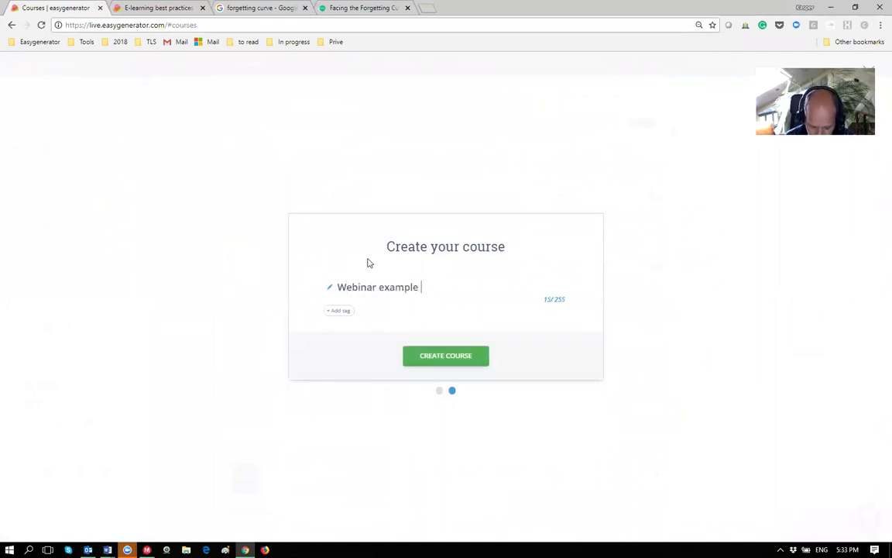
type(" assessment")
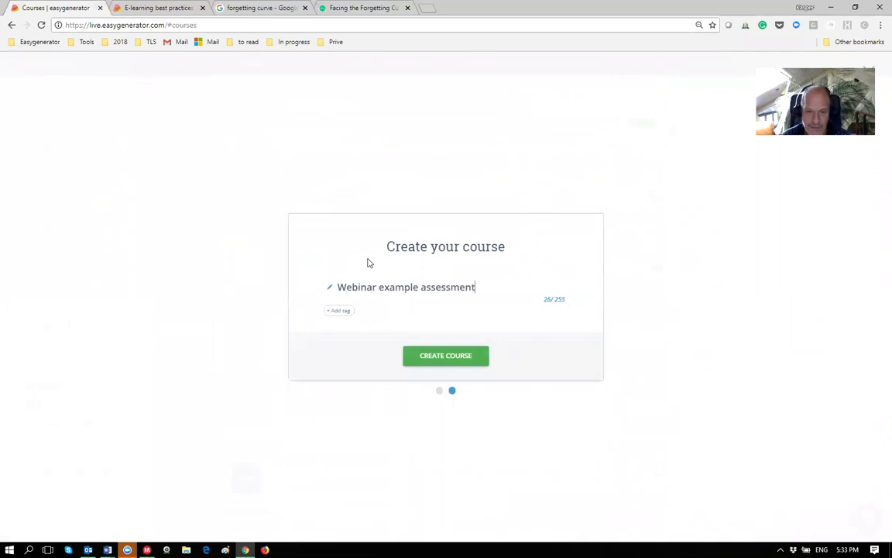
left_click(477, 356)
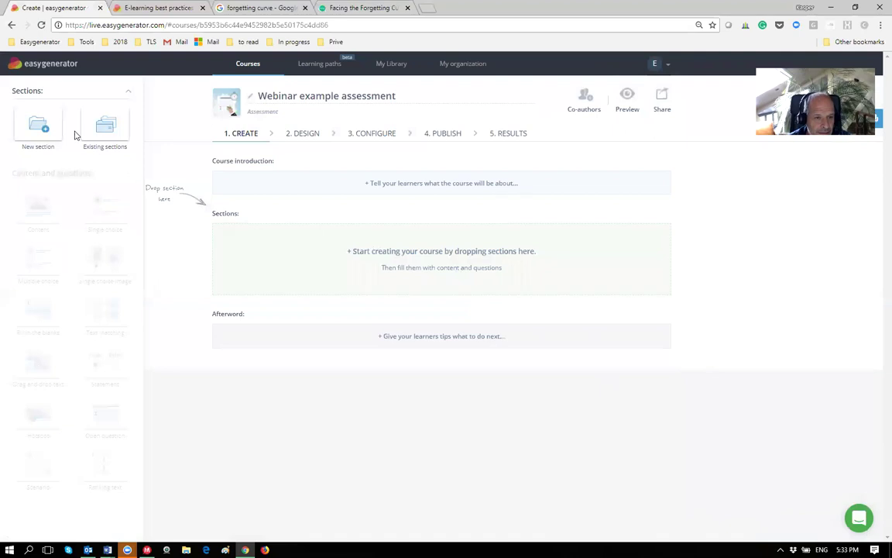
Search the existing sections for "webina" and add the Webinar example section to the assessment.
left_click(106, 132)
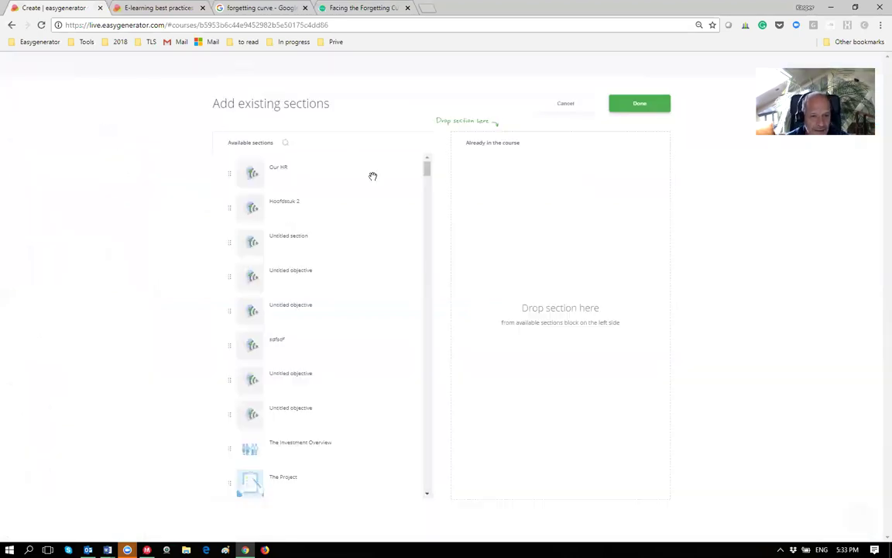
left_click(298, 152)
type("webina")
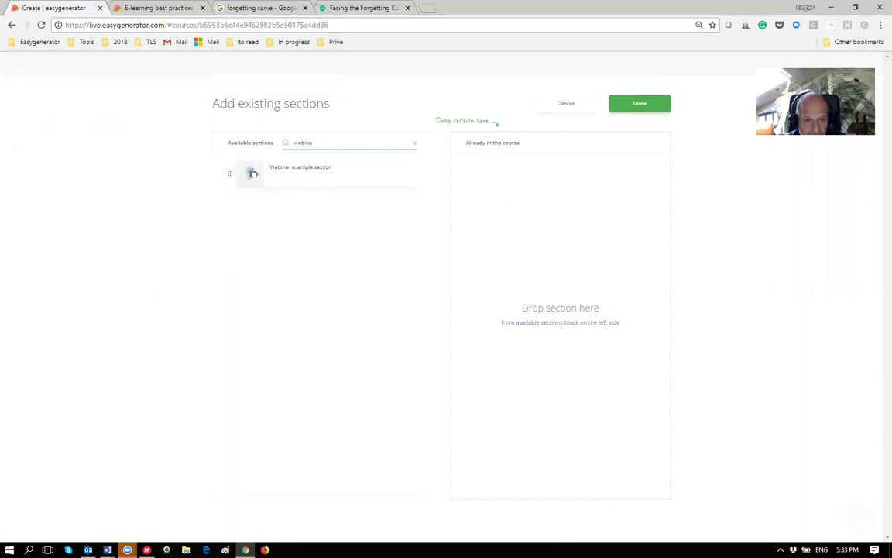
left_click_drag(252, 171, 528, 181)
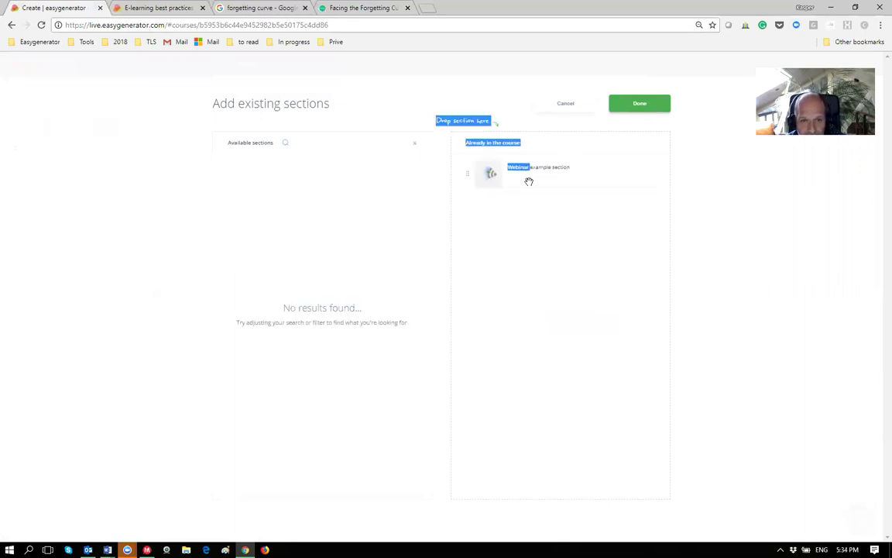
left_click(628, 105)
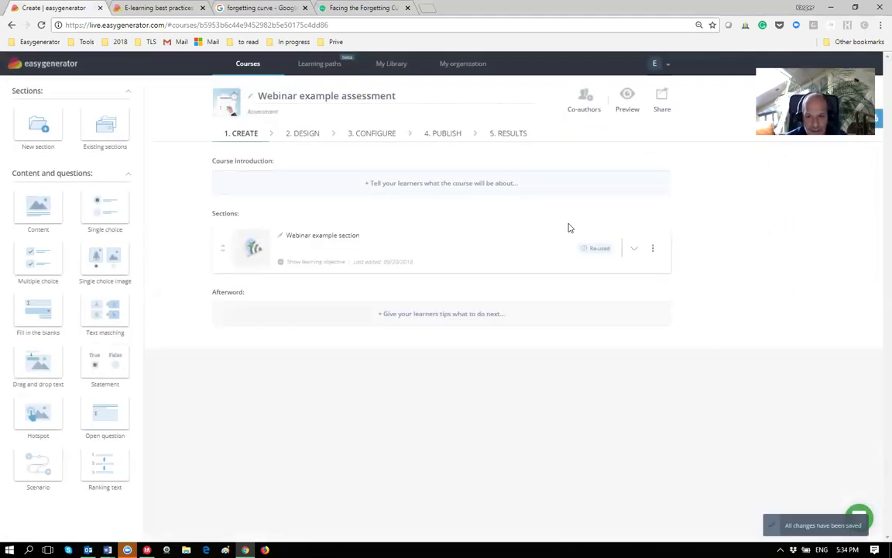
Expand the re-used section to review its contents, and preview the assessment to look through its questions.
left_click(634, 248)
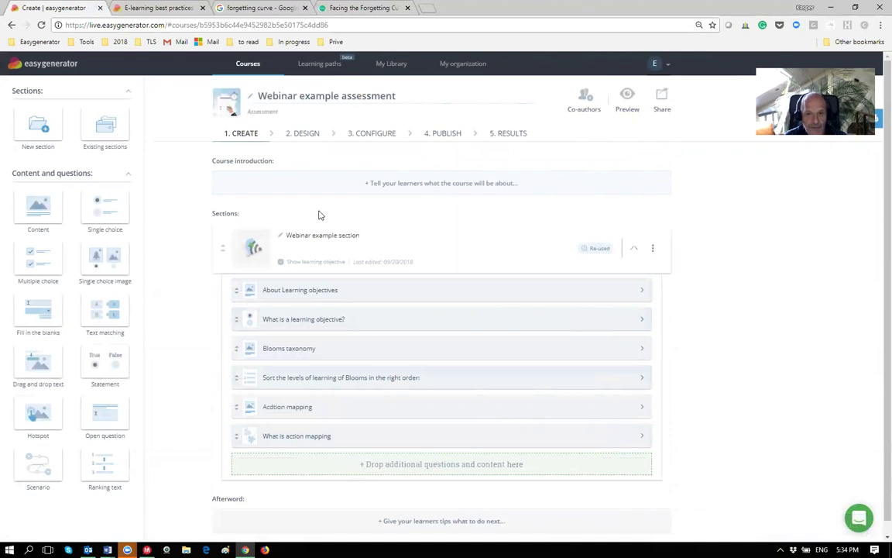
left_click(627, 94)
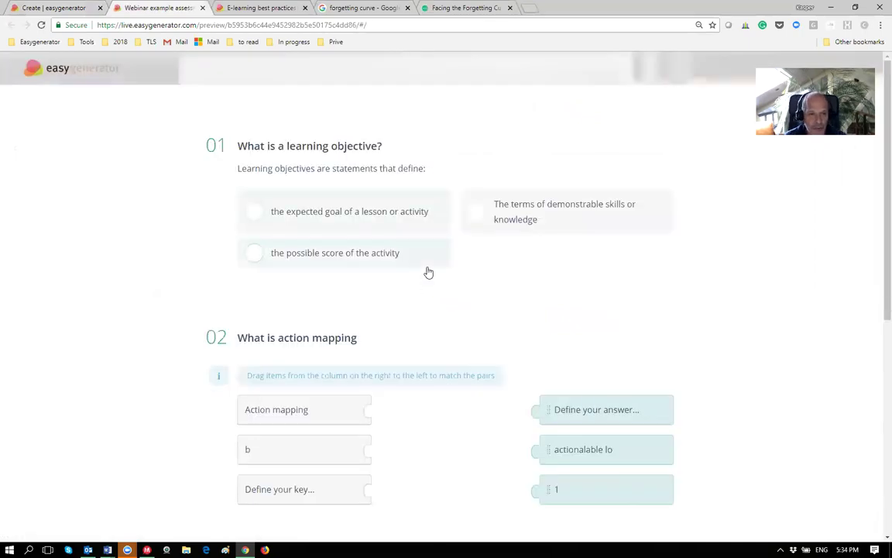
scroll(290, 295, "down", 3)
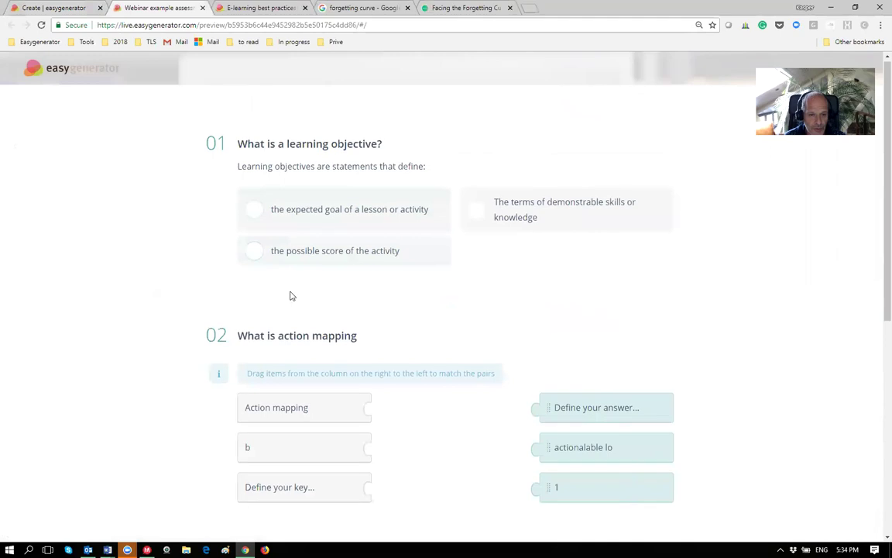
scroll(348, 344, "down", 2)
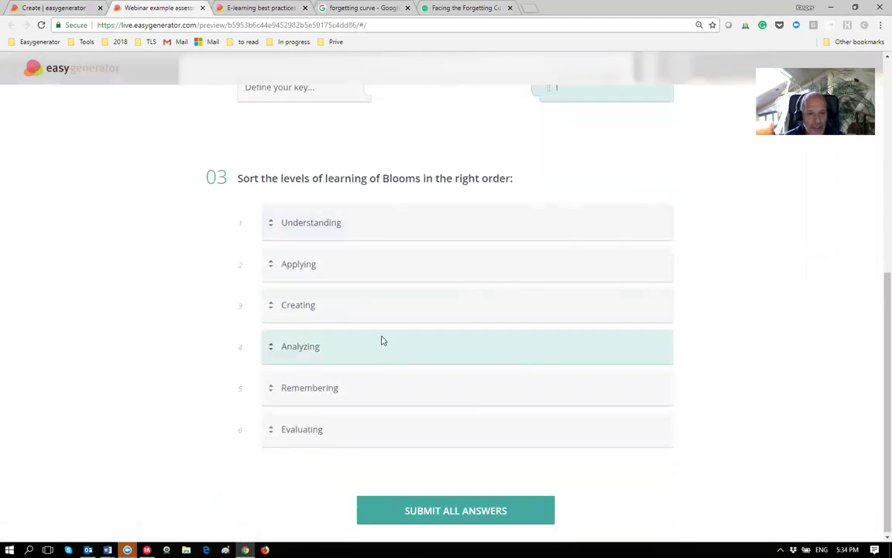
scroll(383, 338, "up", 5)
Answer the learning objective question, and match Action mapping with "1", b with "Define your answer..." and "Define your key..." with "actionalable lo".
left_click(263, 221)
scroll(318, 322, "down", 3)
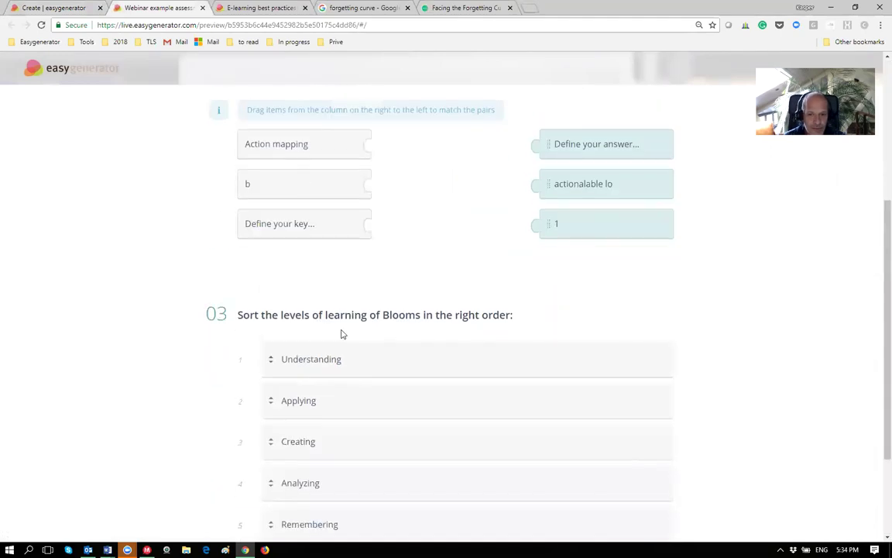
left_click_drag(549, 224, 418, 144)
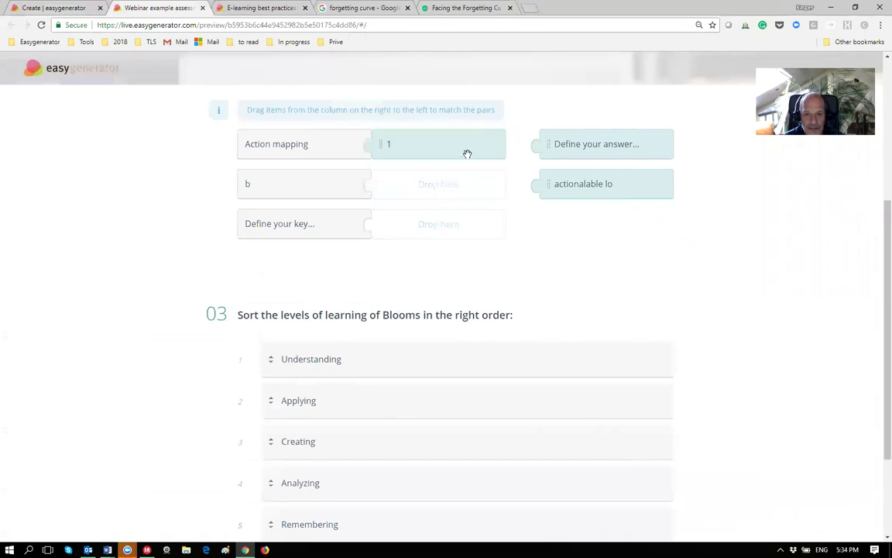
left_click_drag(556, 156, 433, 184)
left_click_drag(556, 186, 434, 224)
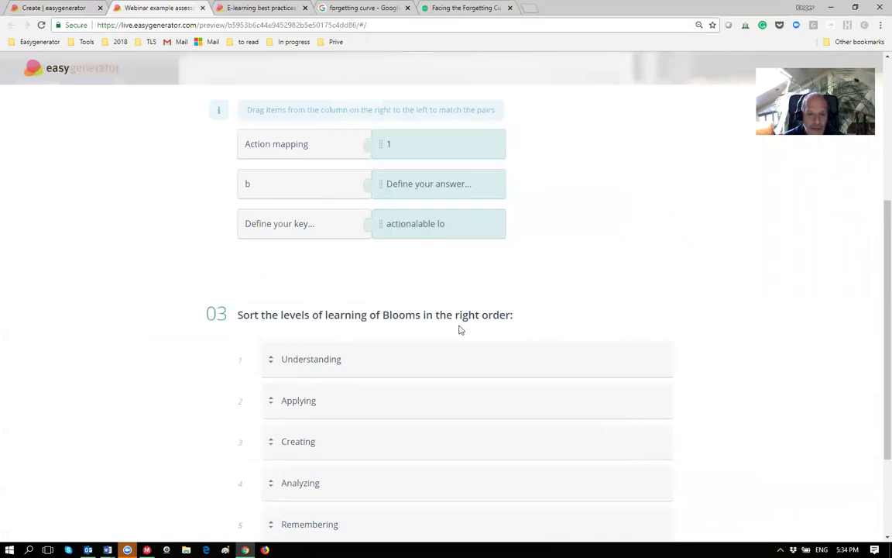
Move Creating and Analyzing above Applying in the Blooms ranking question, submit all answers and close the course.
scroll(392, 209, "down", 2)
left_click_drag(343, 293, 342, 200)
left_click_drag(339, 341, 339, 243)
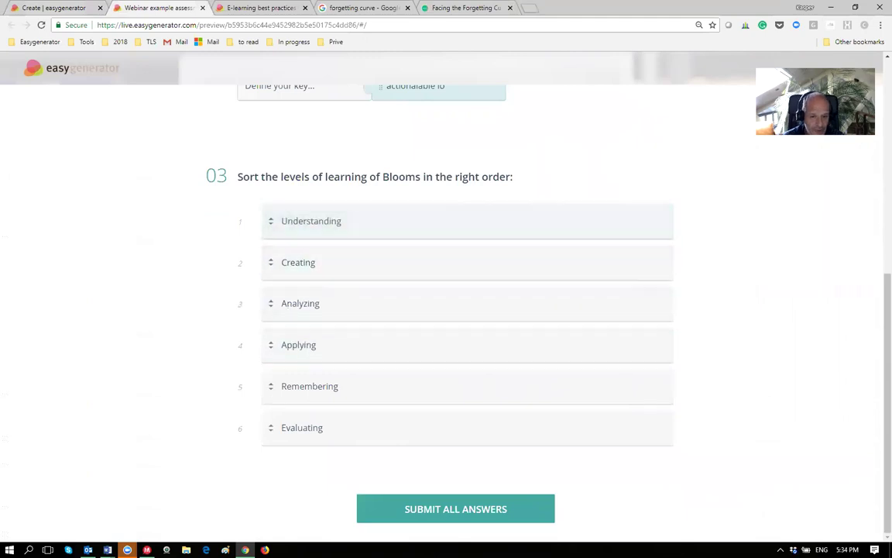
left_click(393, 513)
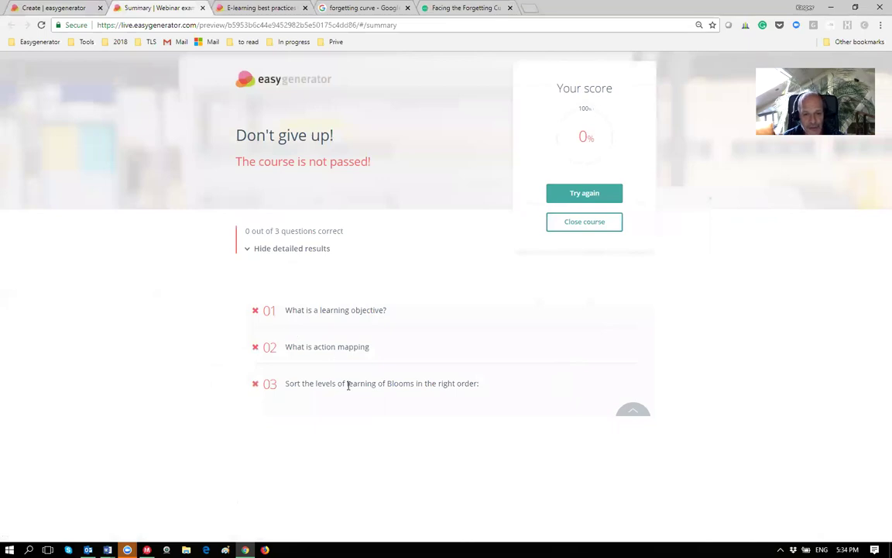
left_click(582, 224)
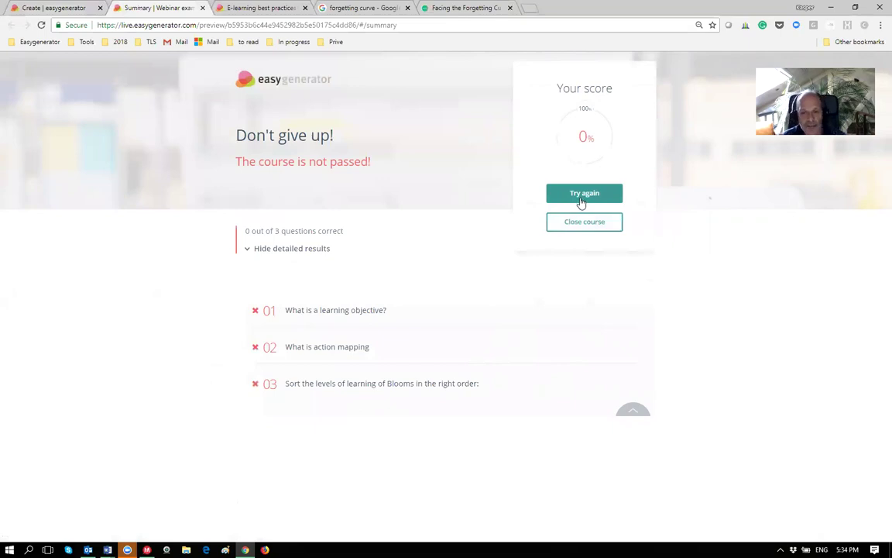
Back in the assessment editor, append "extra" to the title of the "What is a learning objective?" question.
left_click(49, 9)
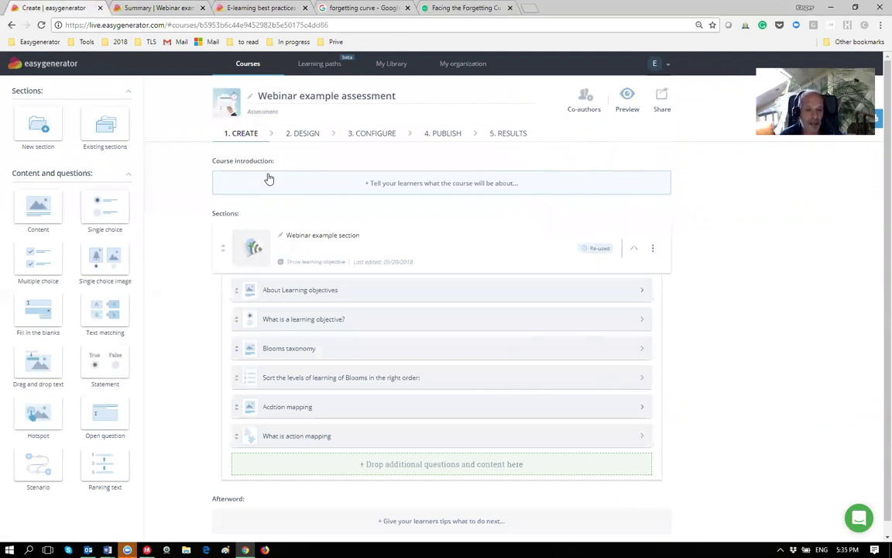
left_click(338, 348)
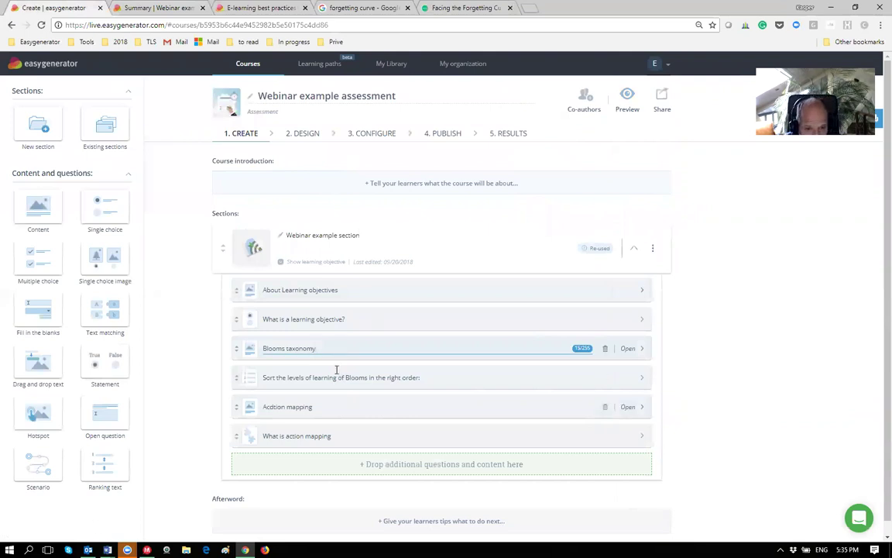
left_click(360, 317)
type("extra")
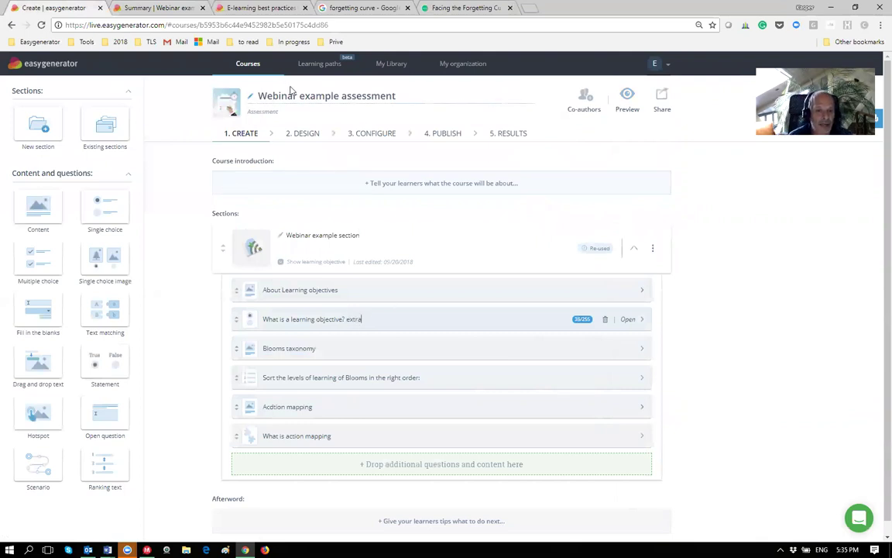
In the Webinar example course, check the title of the learning objective question and look up which courses use the shared section.
left_click(246, 63)
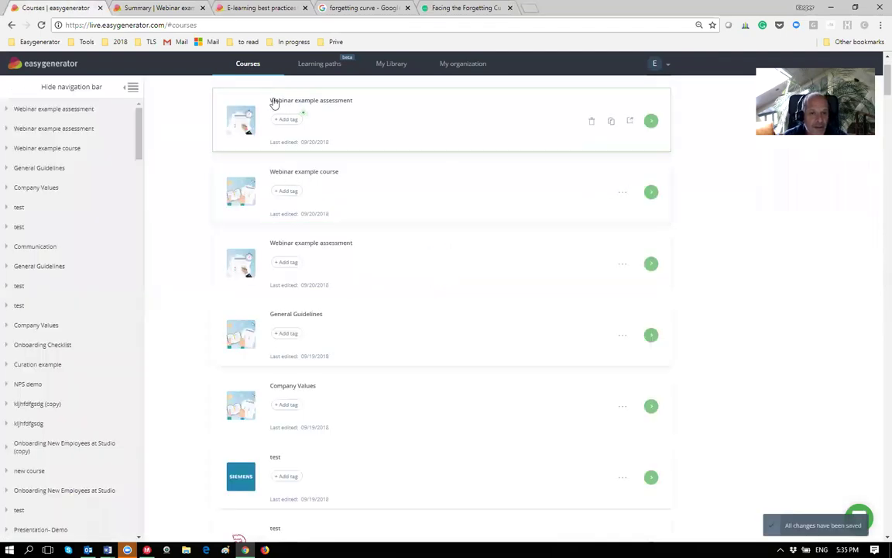
left_click(334, 191)
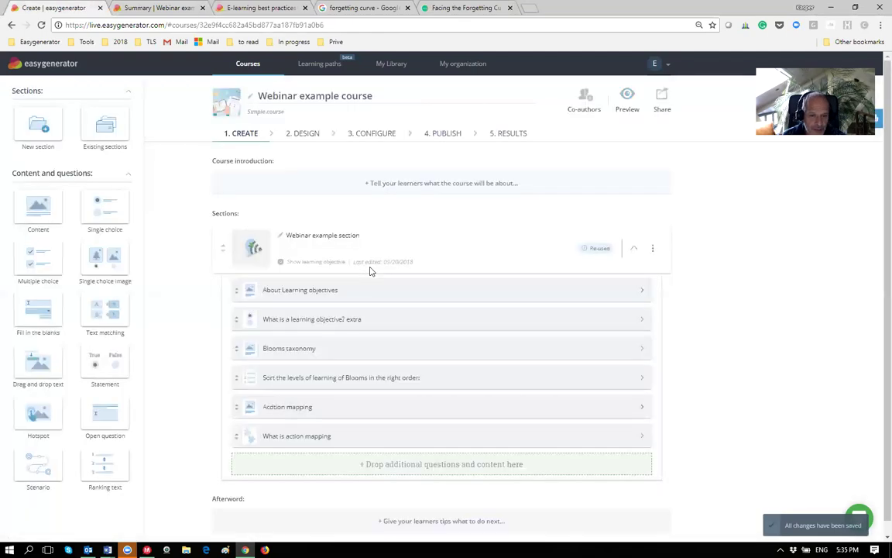
left_click(398, 318)
left_click_drag(398, 319, 348, 324)
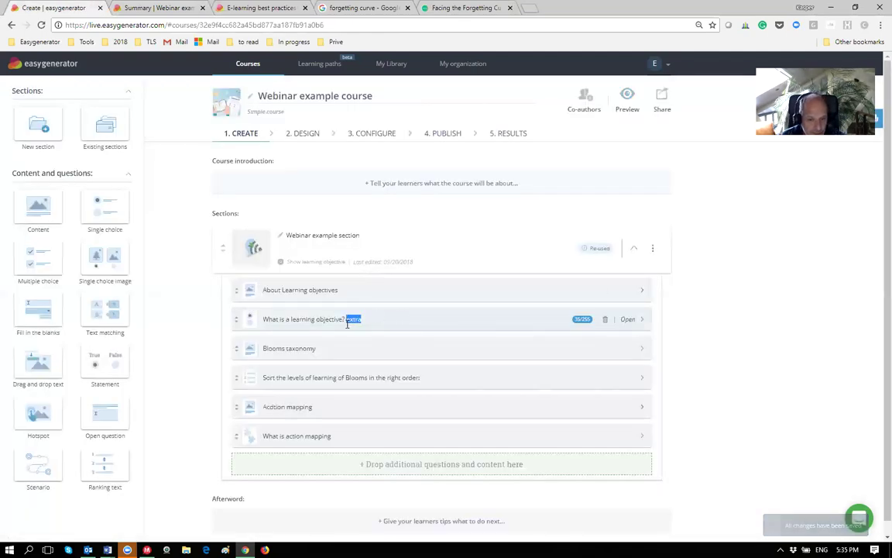
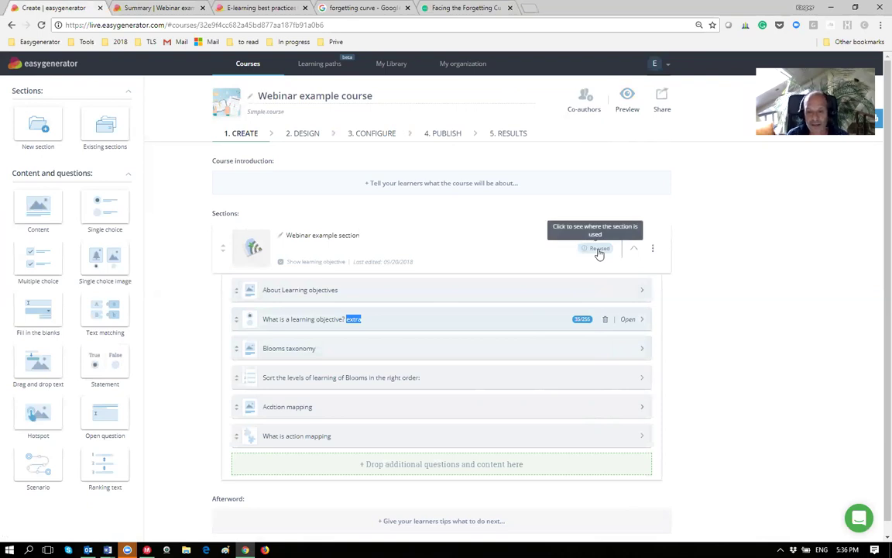
left_click(598, 252)
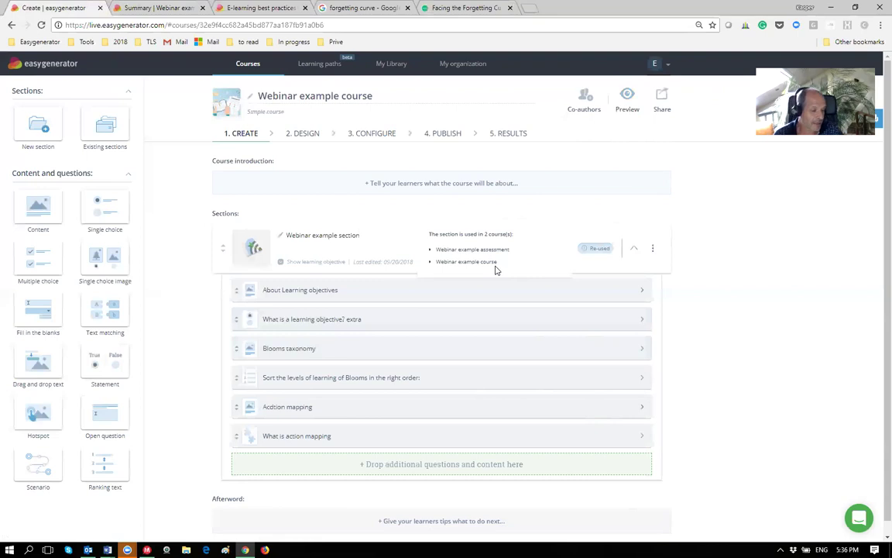
scroll(542, 321, "down", 1)
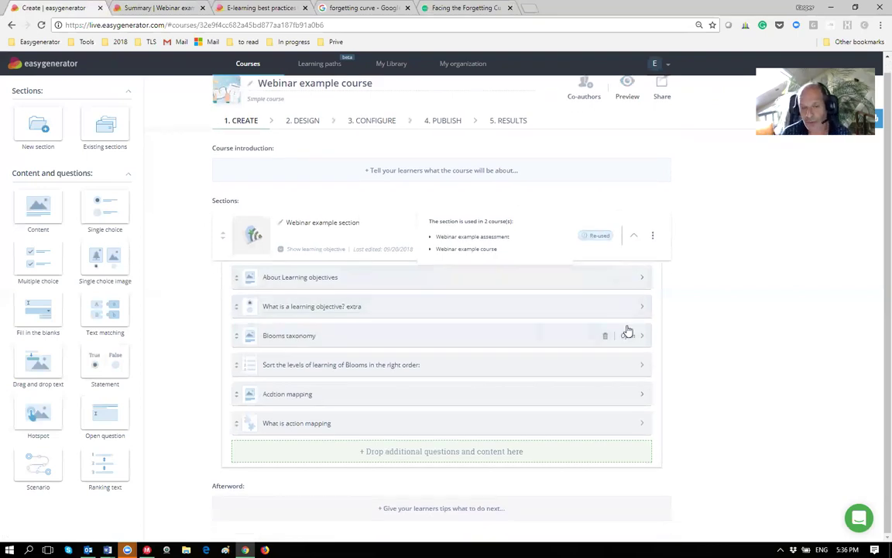
Switch to the E-learning best practices blog post and review its first three cornerstones, from learning objectives to the forgetting curve.
left_click(232, 8)
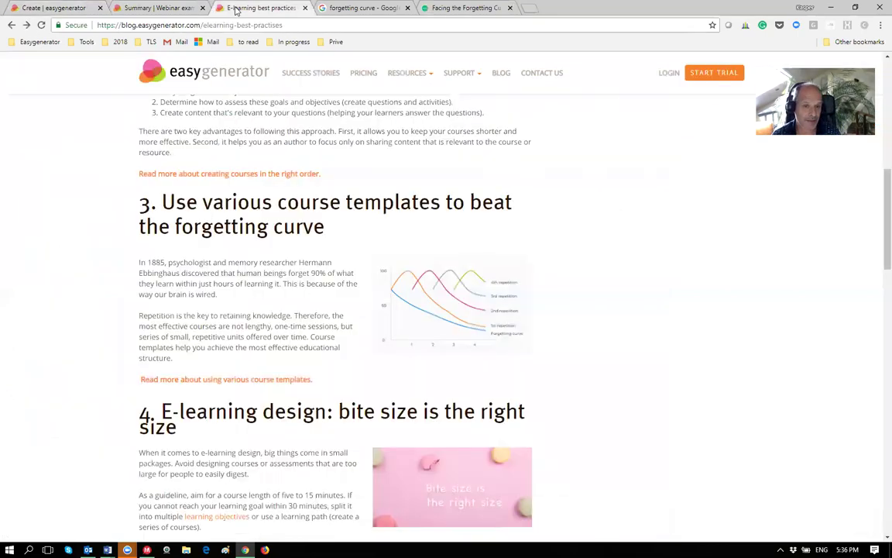
scroll(268, 240, "up", 6)
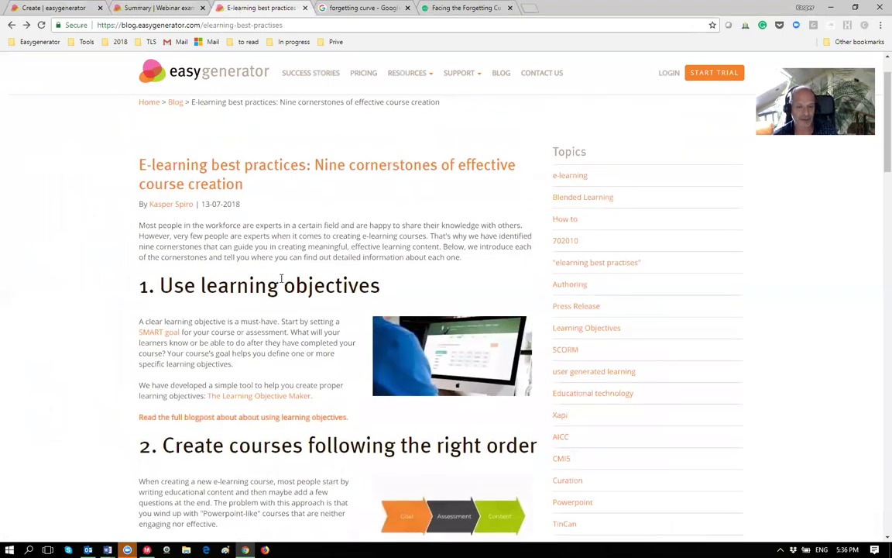
scroll(284, 280, "down", 1)
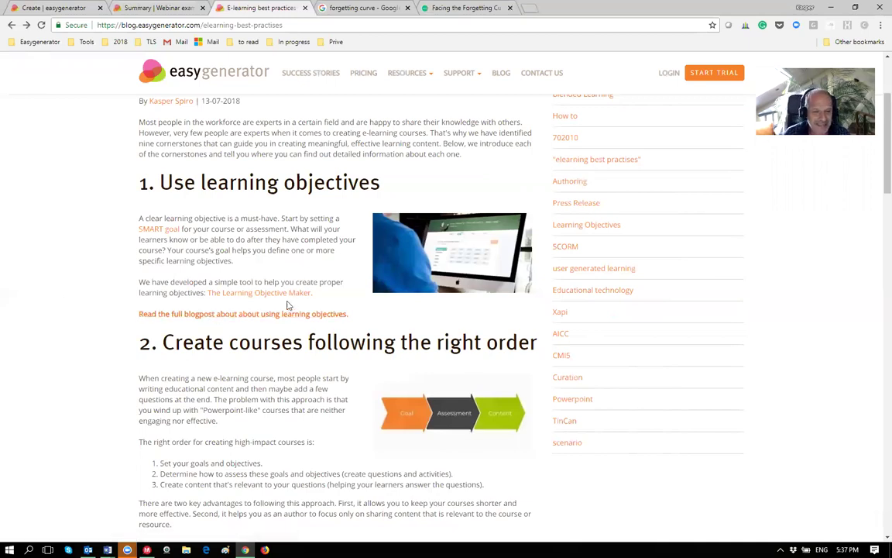
scroll(219, 419, "down", 1)
scroll(219, 420, "down", 2)
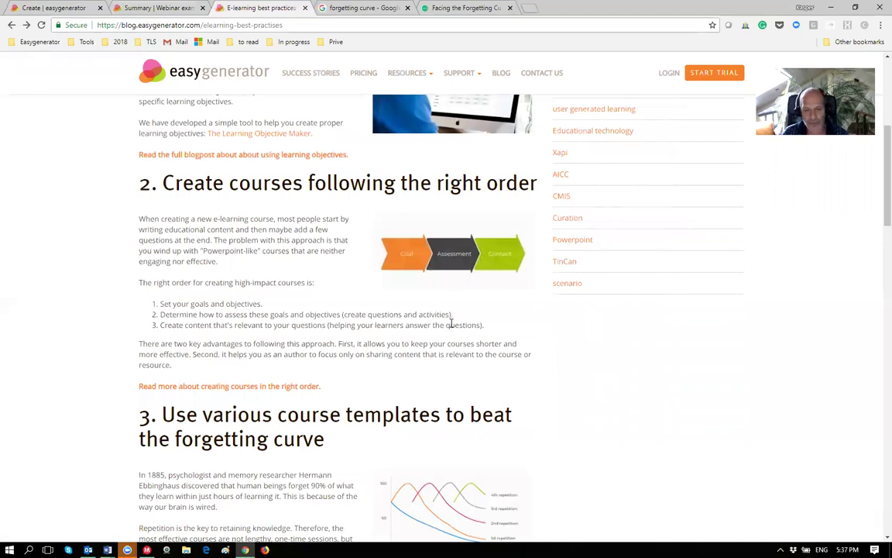
scroll(430, 338, "down", 3)
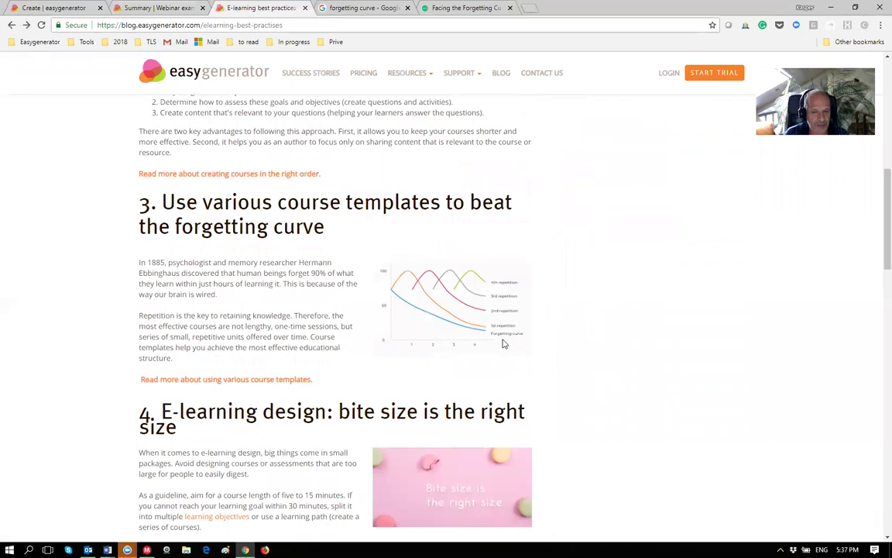
scroll(434, 348, "up", 15)
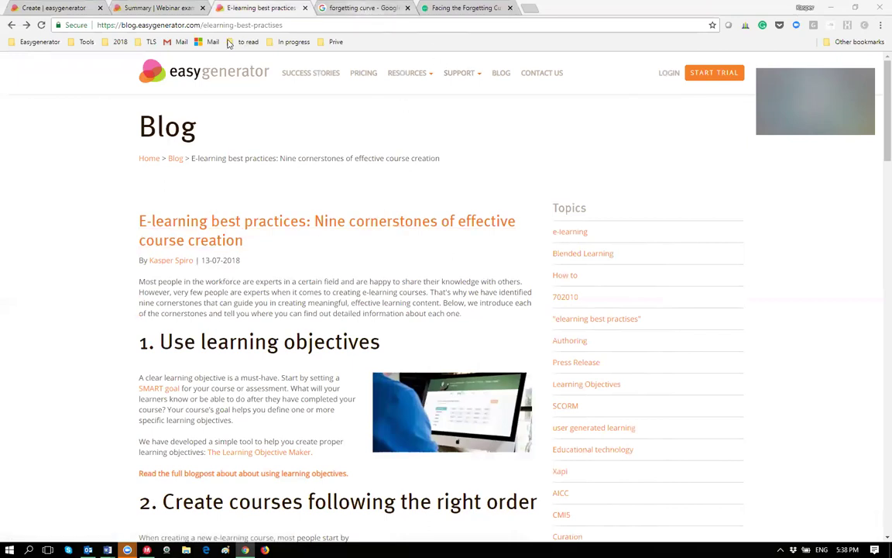
Return to the Webinar example course and check which actions are available for its section and for the "About Learning objectives" content item.
left_click(128, 9)
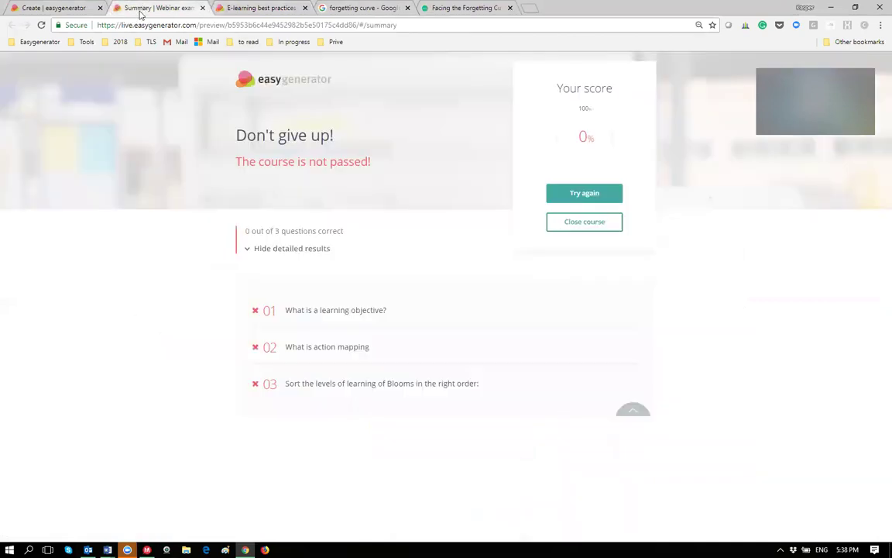
left_click(52, 9)
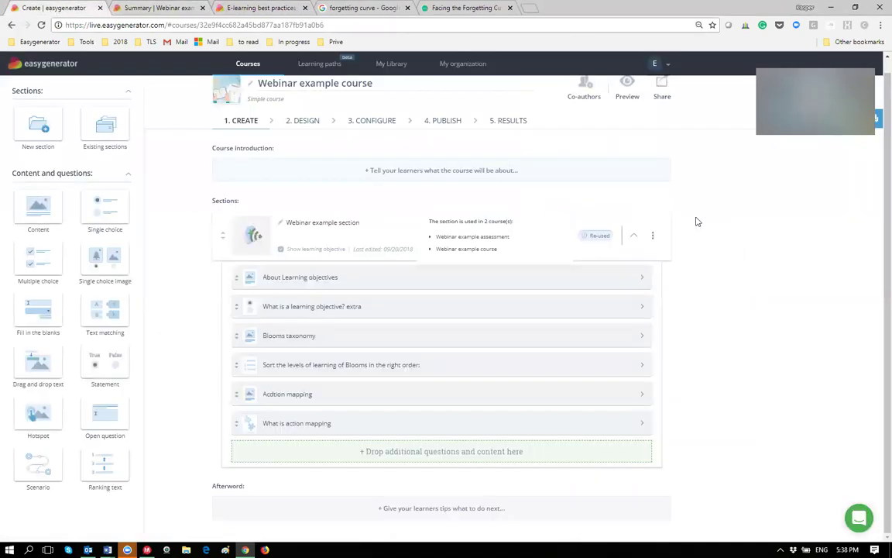
left_click(653, 236)
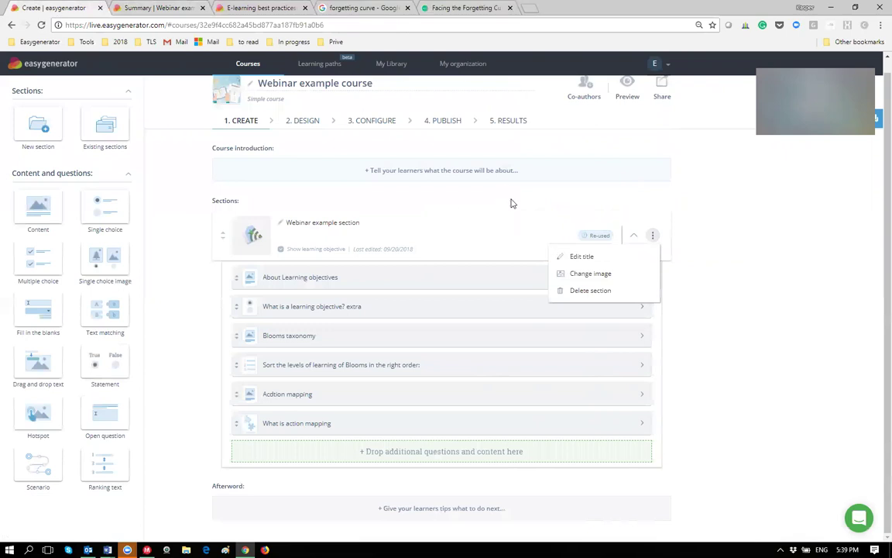
left_click(591, 189)
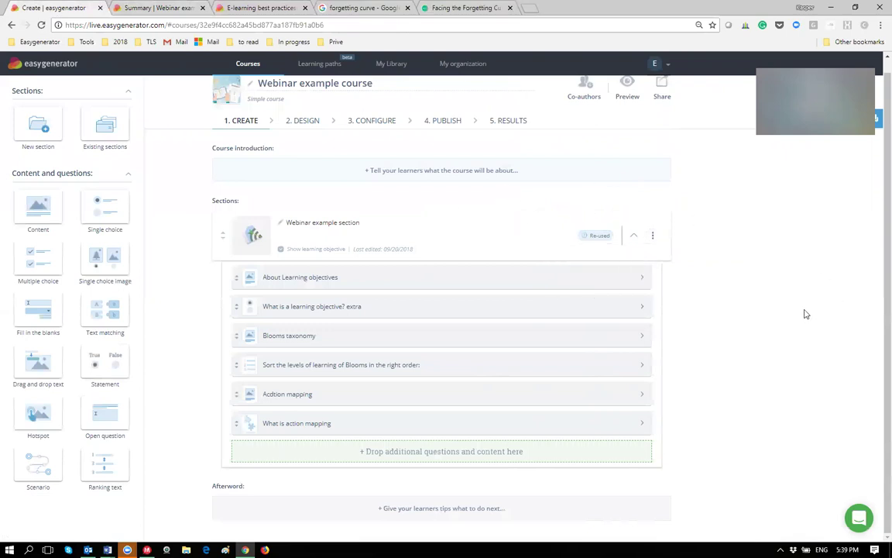
left_click(631, 278)
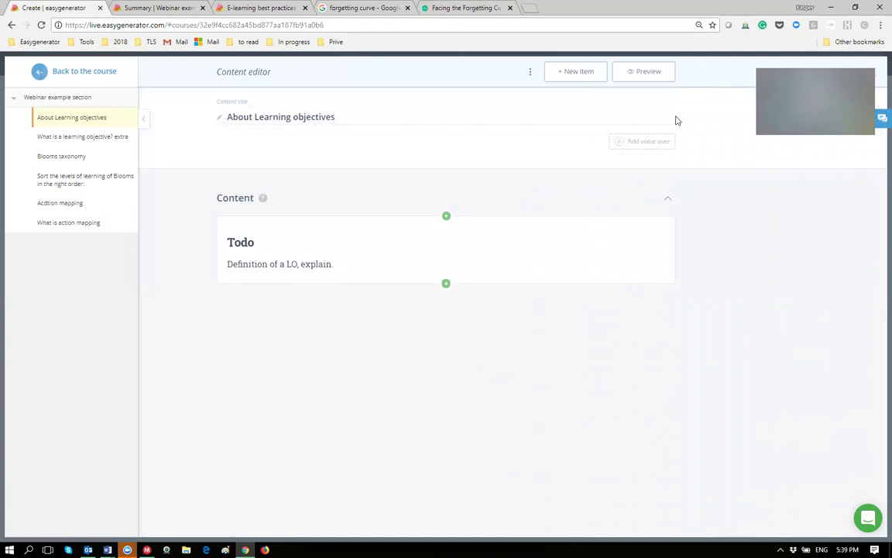
left_click(530, 72)
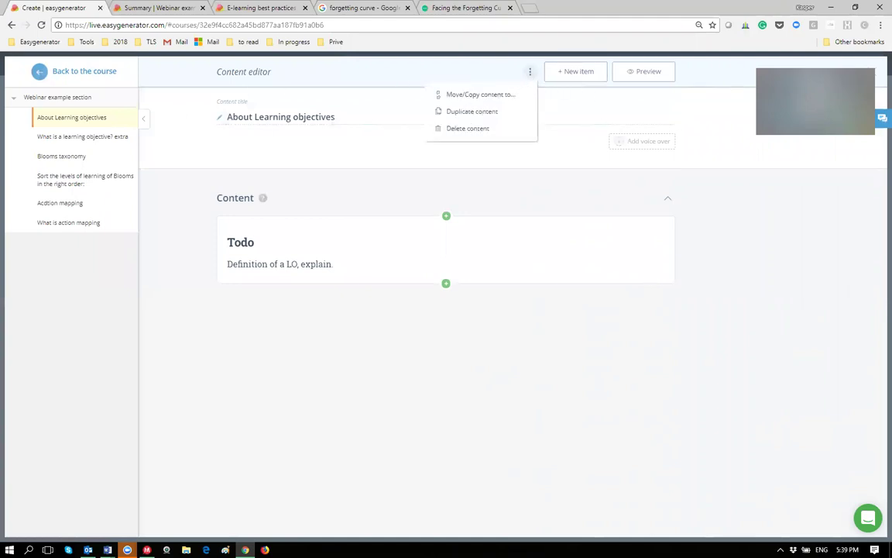
left_click(42, 72)
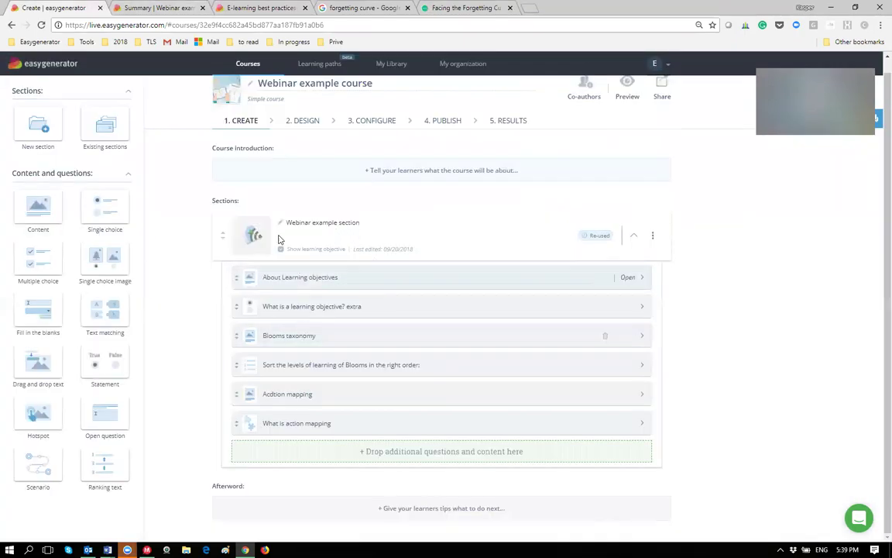
Add a new section to the Webinar example course and title it "copy".
left_click(38, 124)
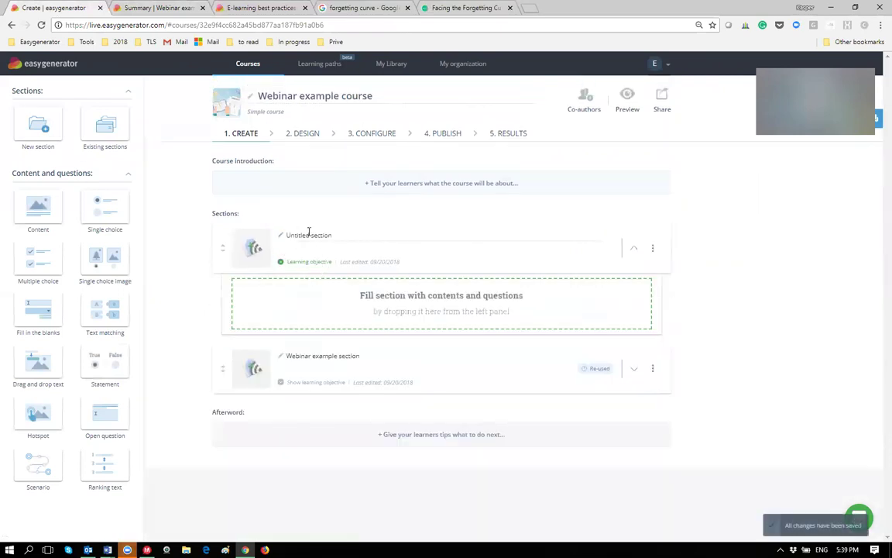
left_click(307, 234)
left_click_drag(345, 235, 273, 233)
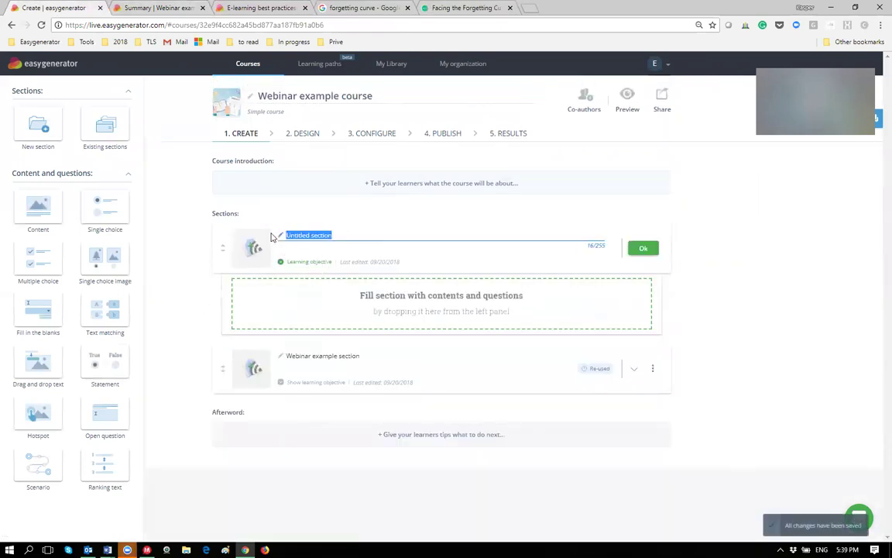
type("copy")
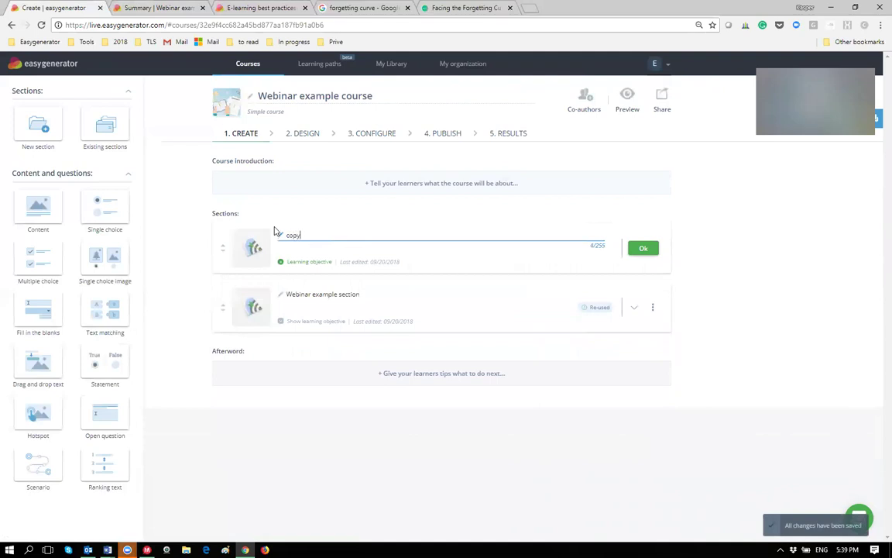
left_click(635, 310)
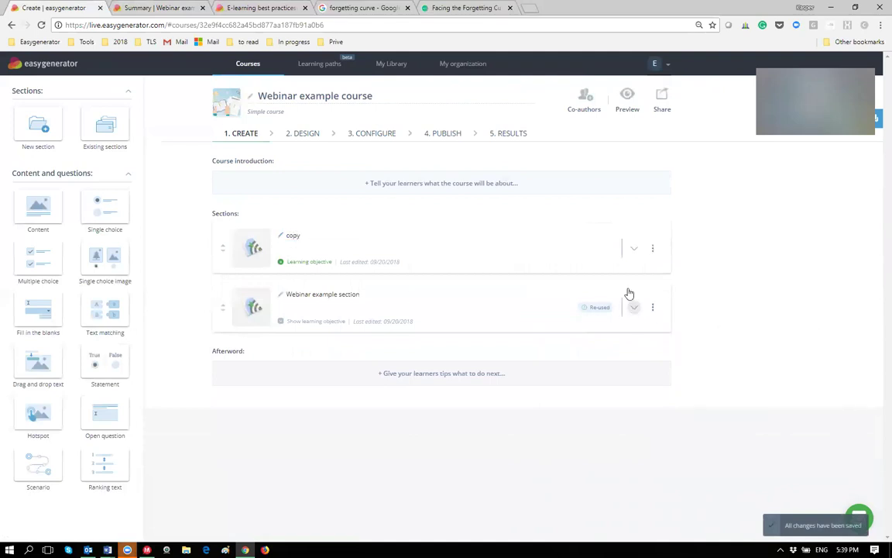
Duplicate the "What is a learning objective? extra" question within the Webinar example section and return to the course overview.
left_click(633, 307)
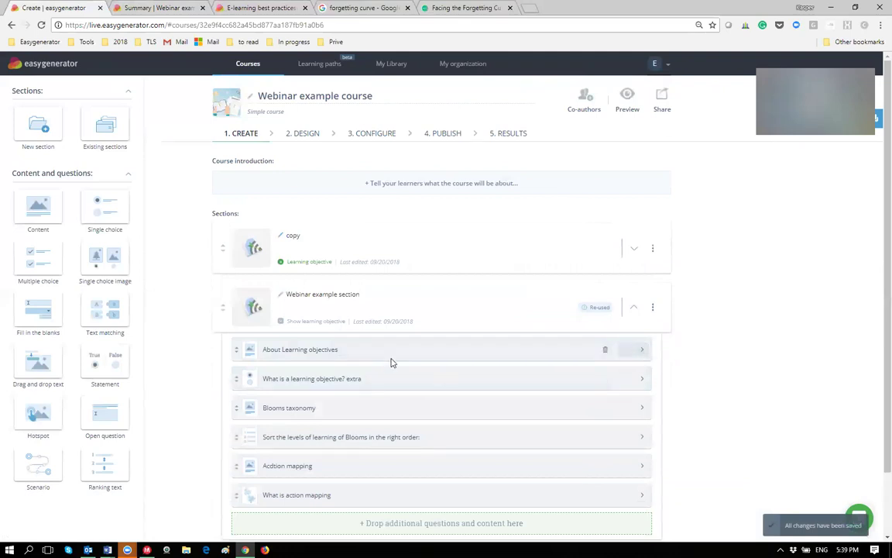
left_click(631, 379)
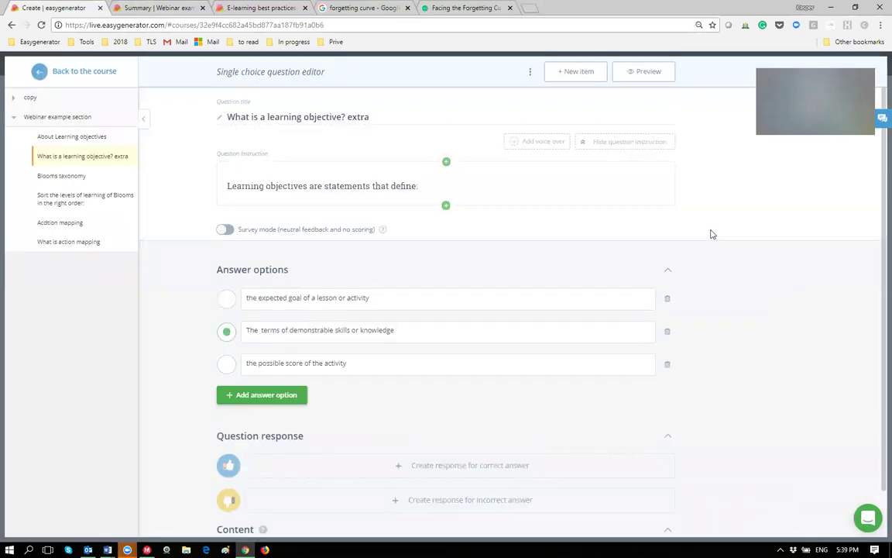
left_click(530, 74)
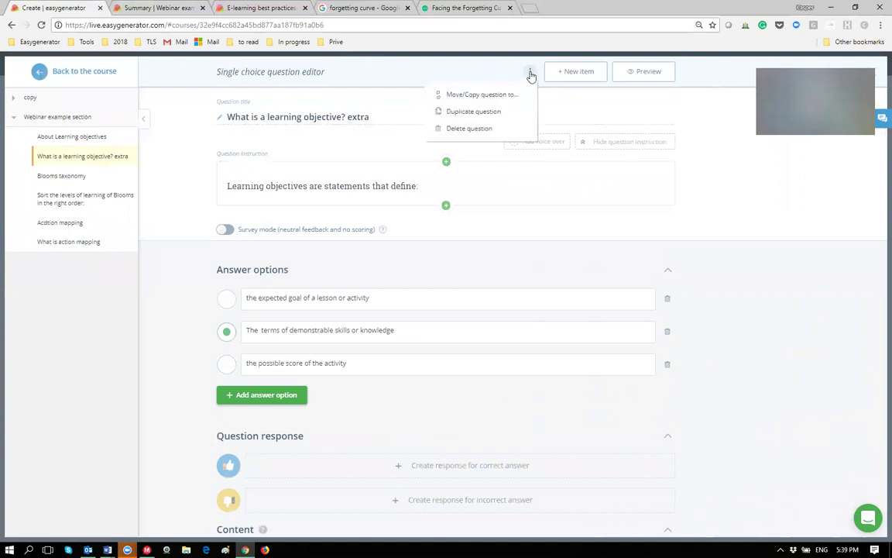
left_click(459, 114)
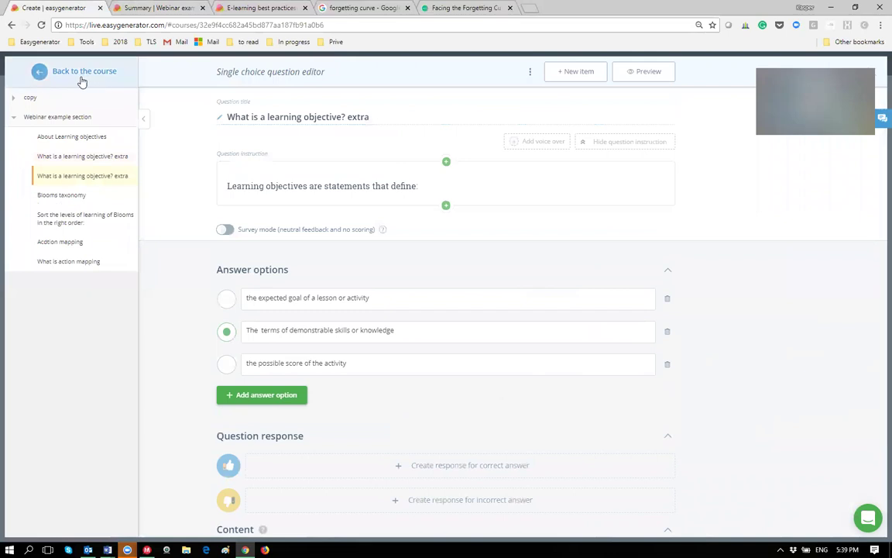
left_click(39, 72)
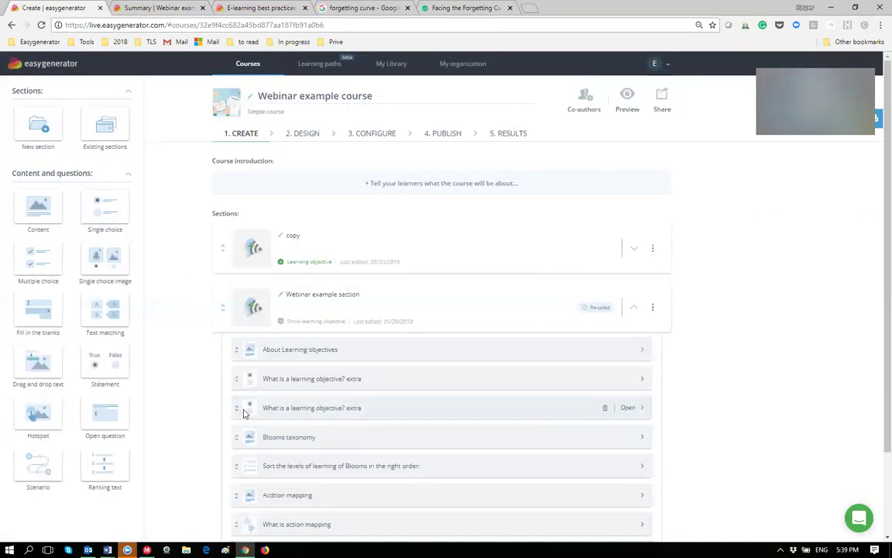
Move the duplicated "What is a learning objective? extra" question from the Webinar example section into the copy section.
left_click_drag(238, 408, 285, 313)
left_click_drag(236, 407, 225, 253)
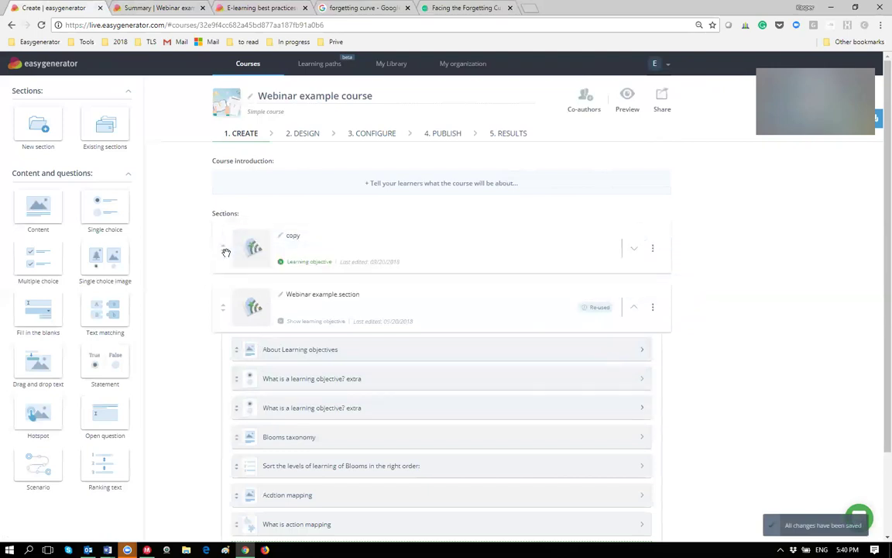
left_click(634, 248)
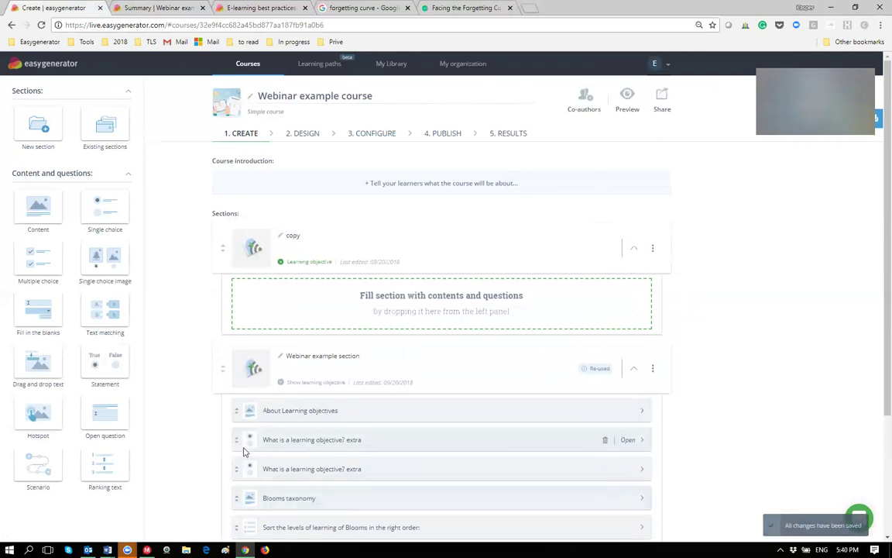
left_click_drag(236, 468, 267, 292)
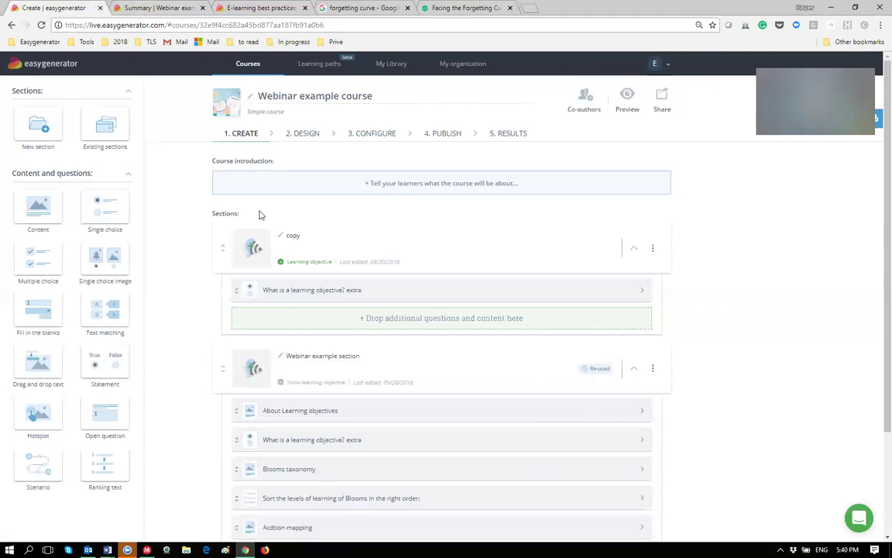
Duplicate the Webinar example course from the course list and open the duplicate.
left_click(246, 65)
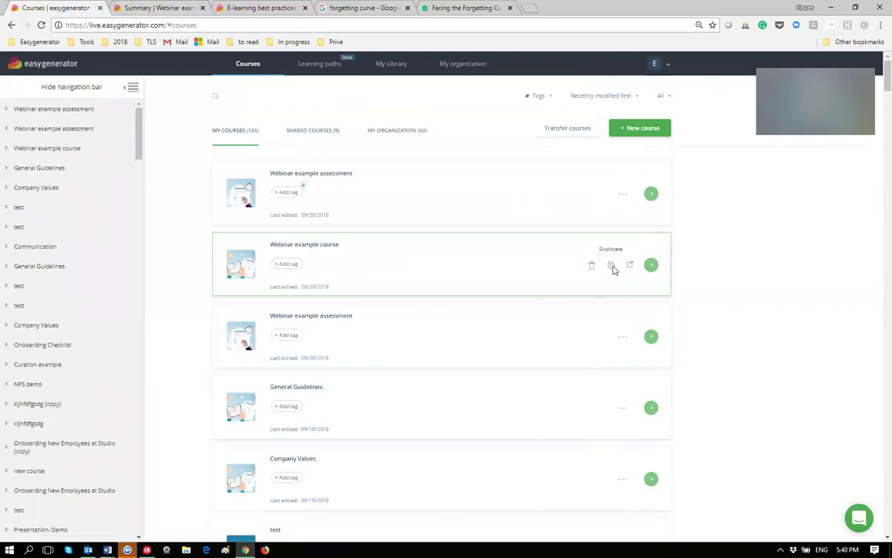
left_click(610, 265)
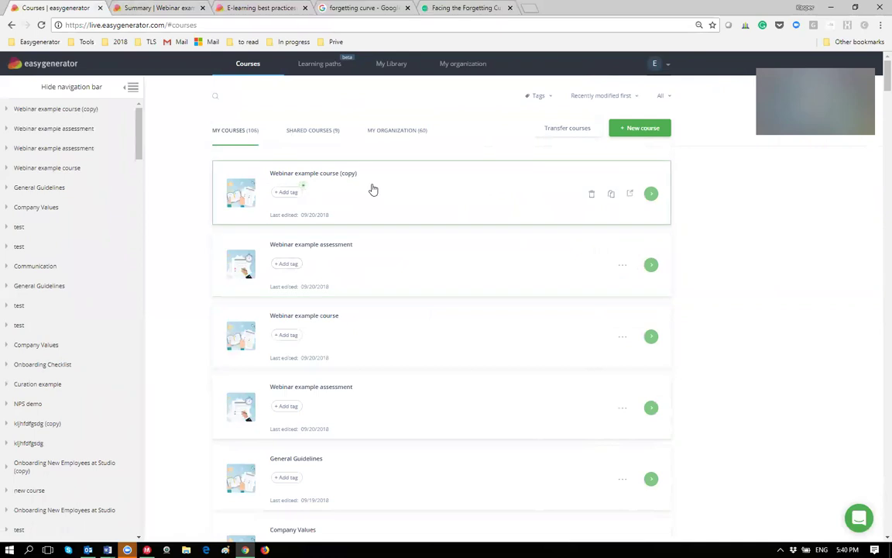
left_click(373, 189)
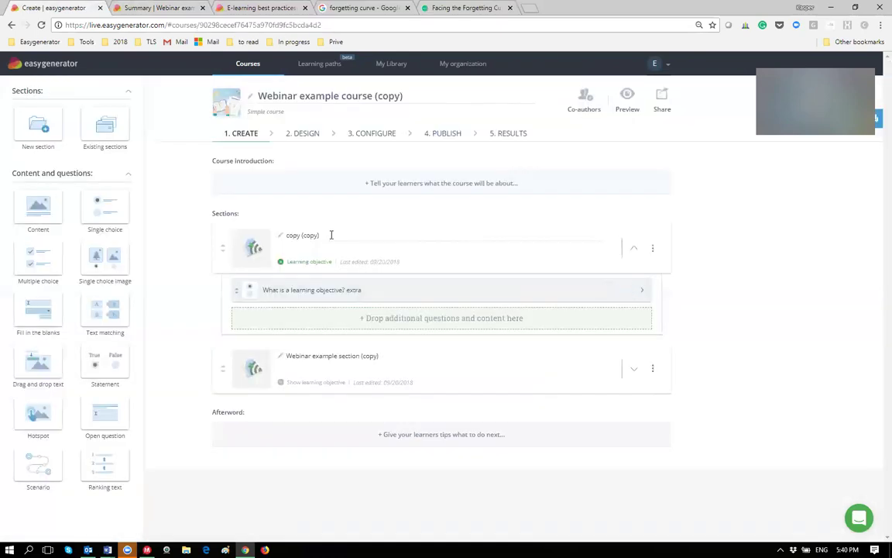
Highlight the "(copy)" suffix in the titles of both sections of the duplicated course.
left_click(331, 234)
left_click_drag(301, 234, 320, 234)
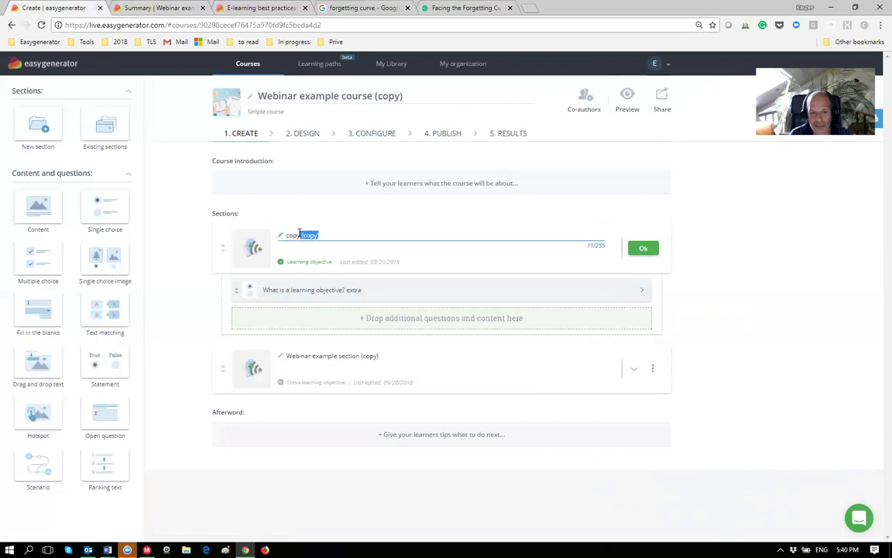
left_click(381, 288)
left_click(383, 356)
left_click_drag(385, 356, 360, 357)
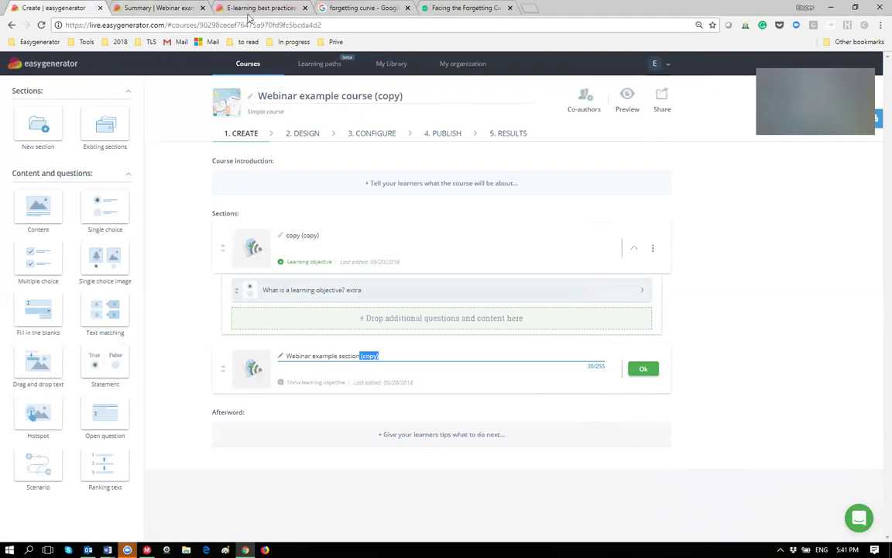
Go back to the E-learning best practices blog post and skim through all nine cornerstones of effective course creation.
left_click(175, 8)
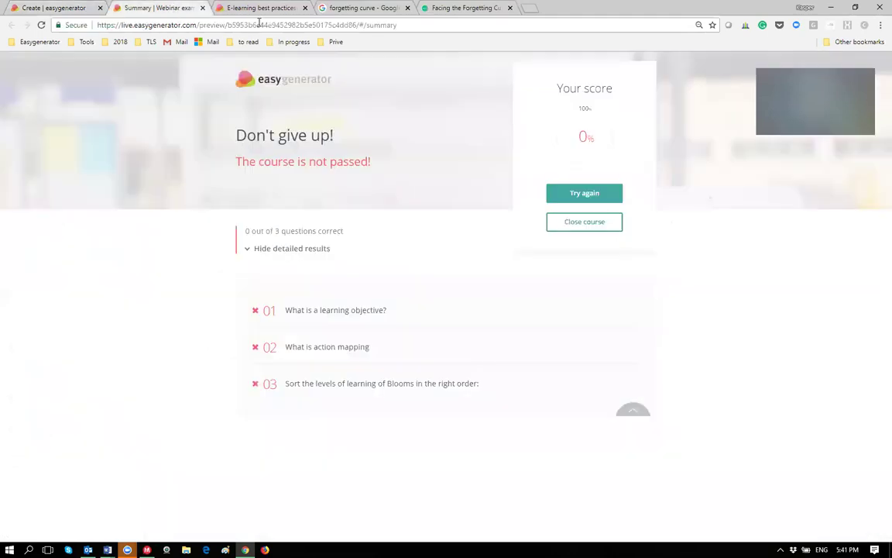
left_click(233, 9)
scroll(277, 333, "down", 4)
scroll(271, 321, "up", 4)
scroll(275, 298, "down", 12)
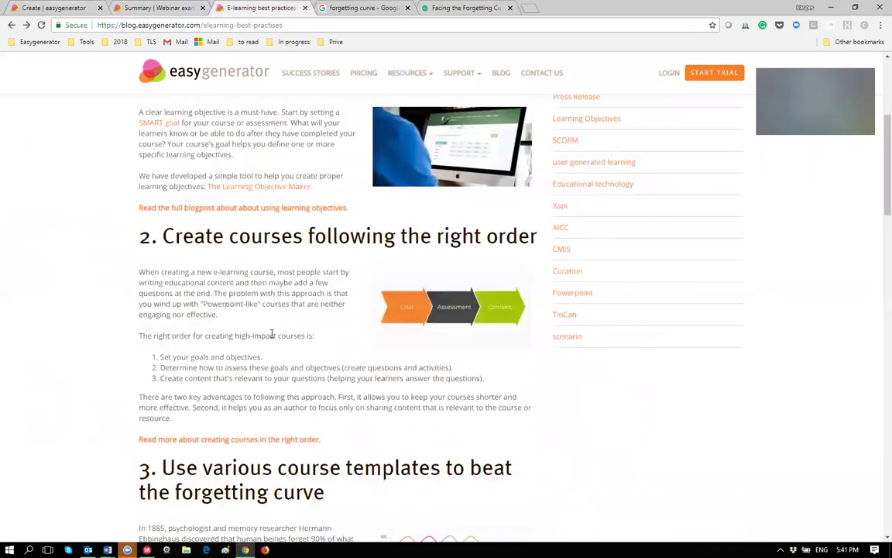
scroll(271, 331, "down", 8)
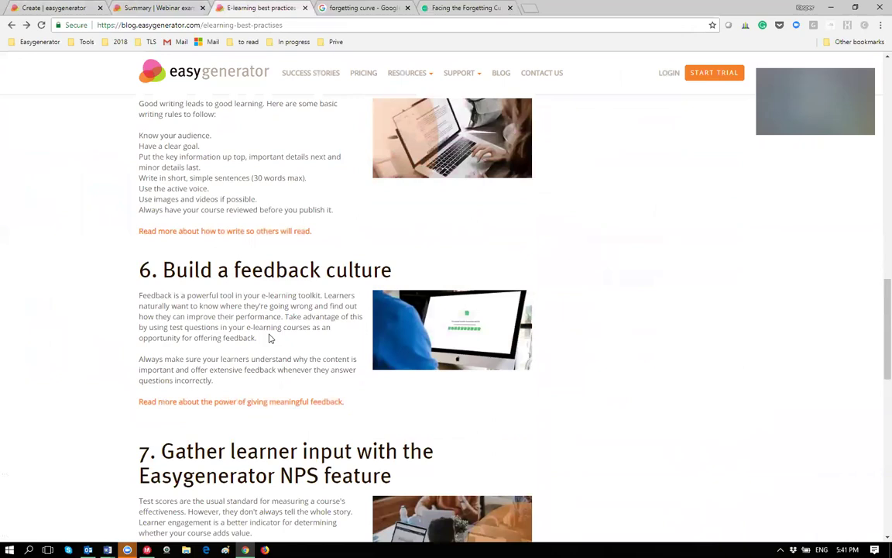
scroll(271, 331, "down", 5)
scroll(268, 332, "up", 17)
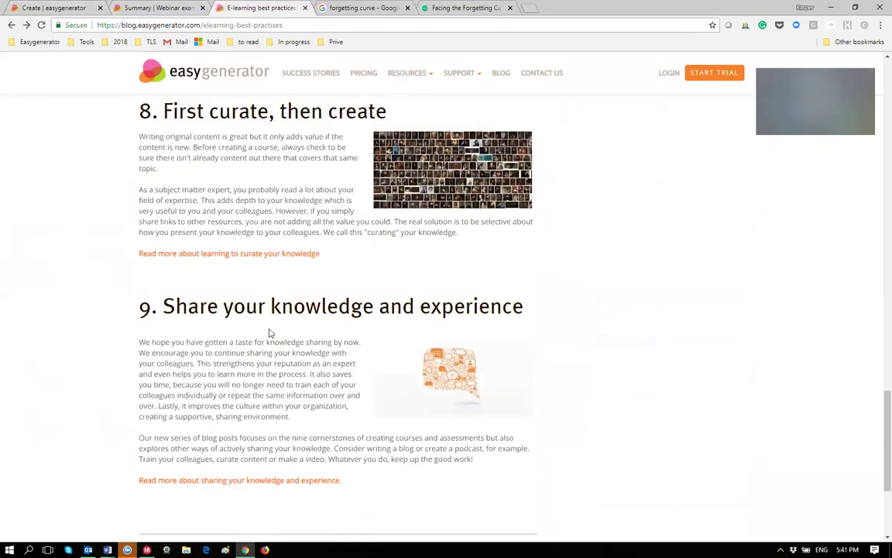
scroll(263, 315, "up", 7)
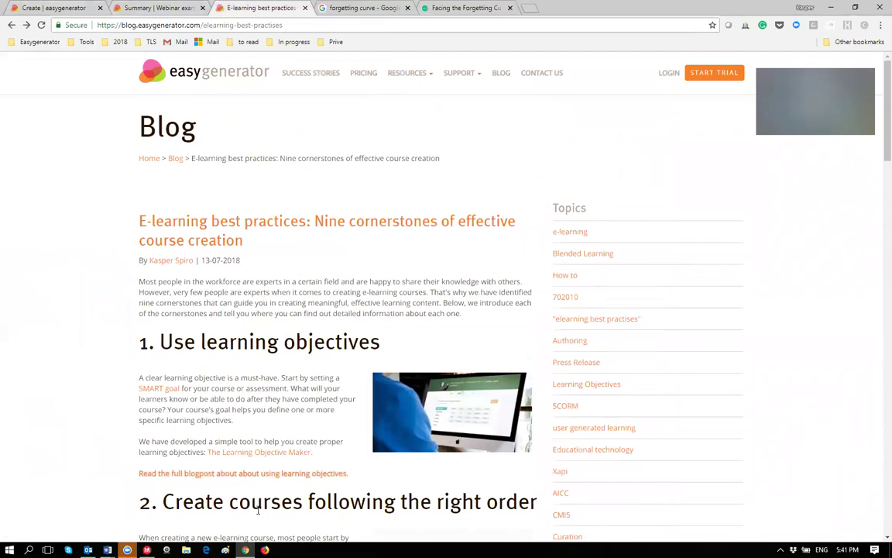
scroll(249, 470, "down", 8)
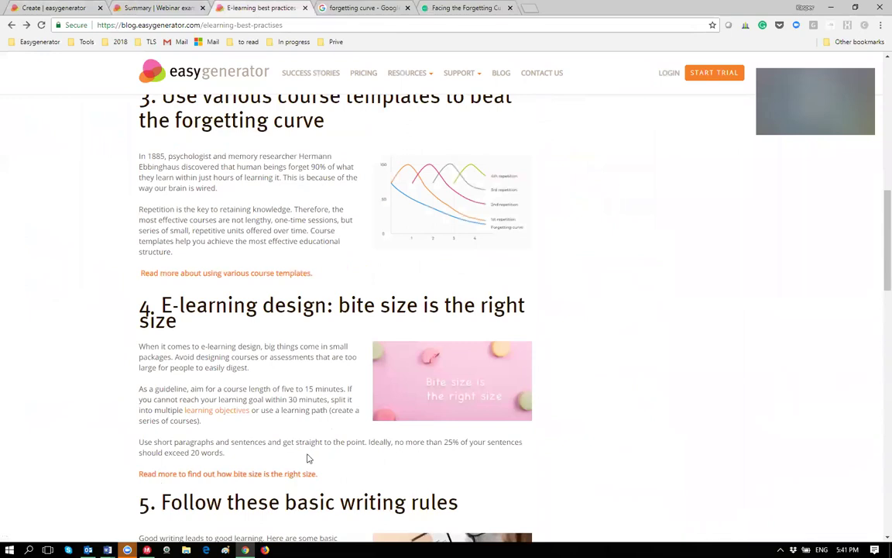
scroll(308, 458, "up", 10)
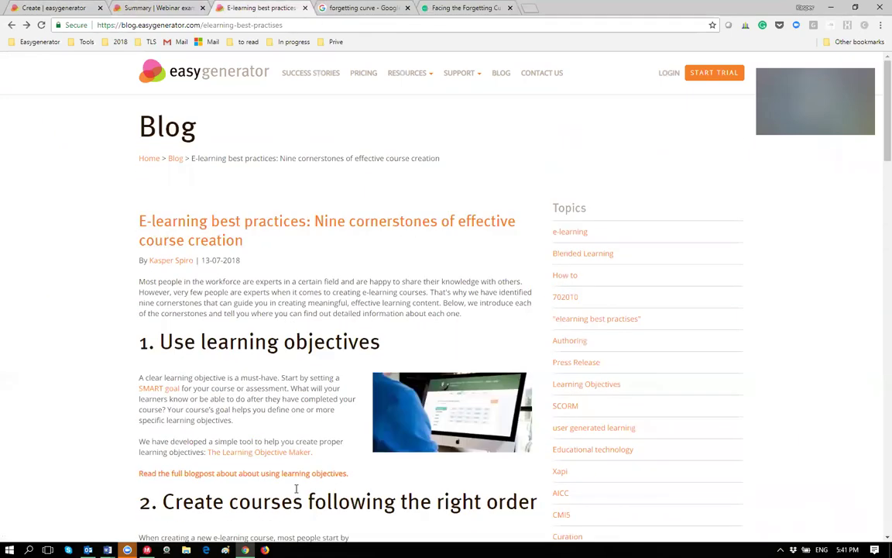